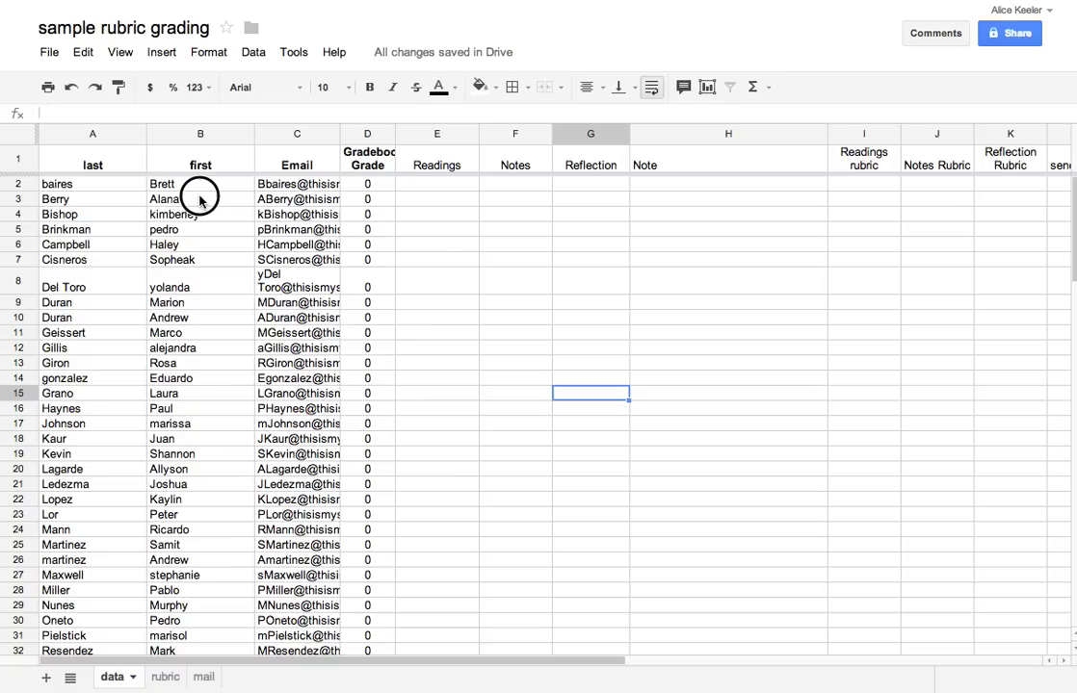
Step: Review the Gradebook Grade, Readings, Notes and Reflection column headings
{"action": "left_click", "coordinate": [366, 158]}
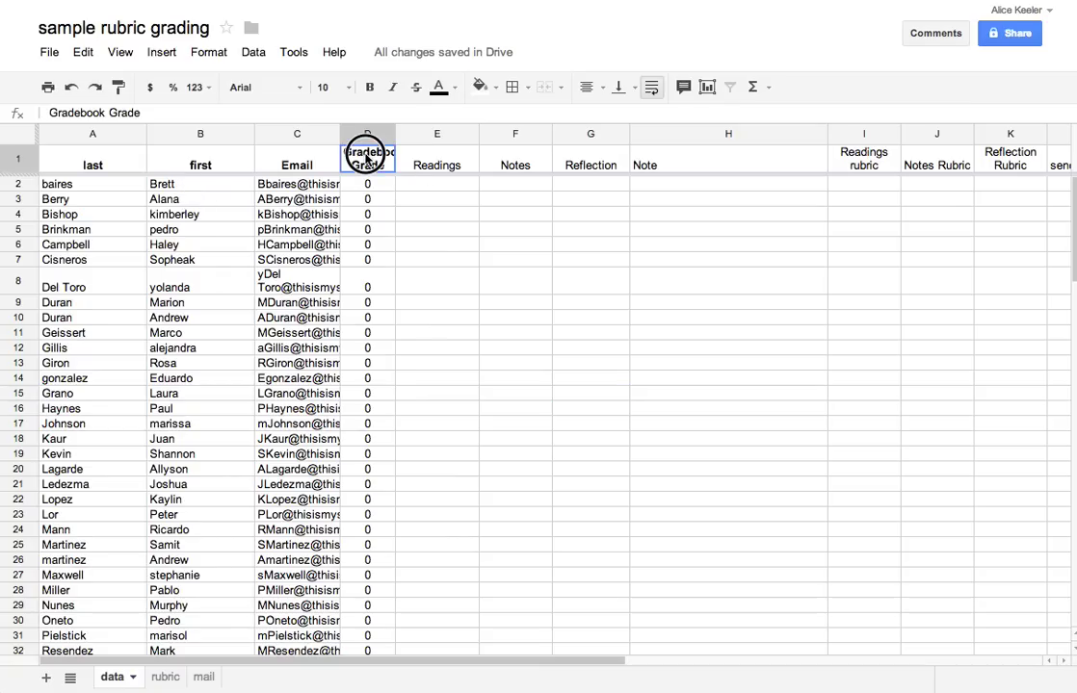
{"action": "left_click", "coordinate": [424, 165]}
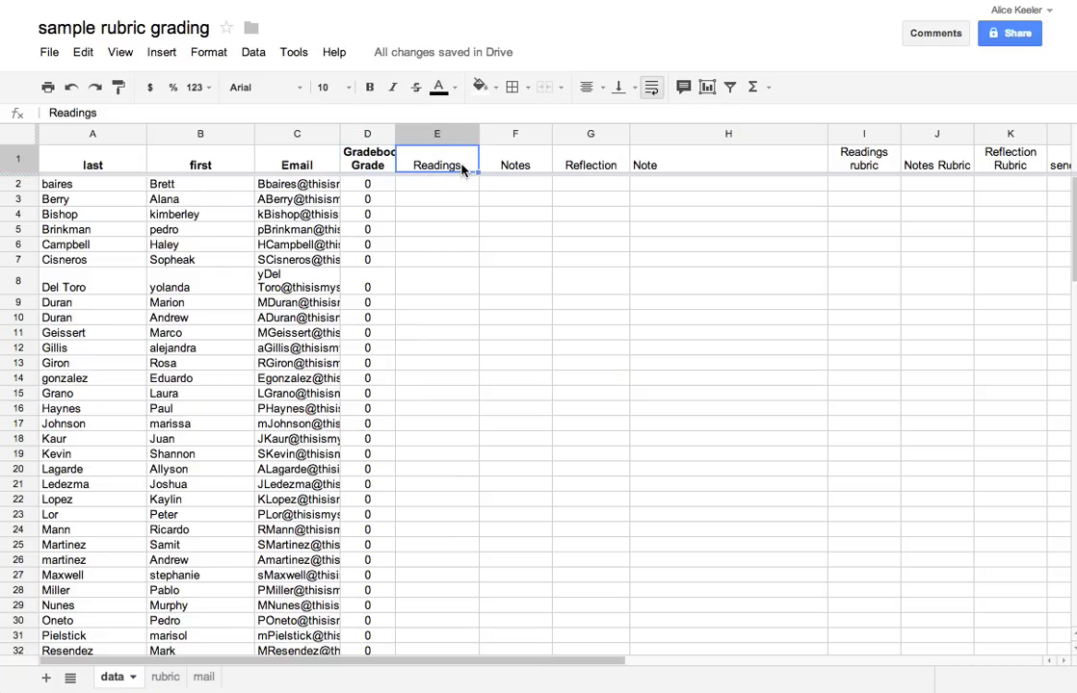
{"action": "left_click", "coordinate": [511, 165]}
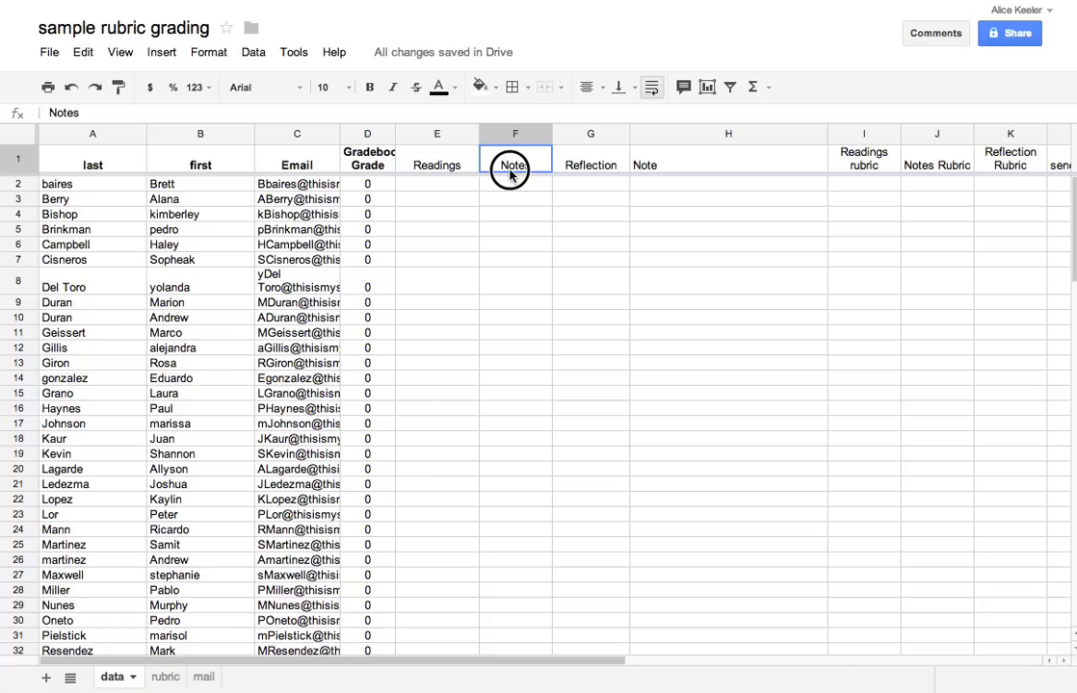
{"action": "left_click", "coordinate": [592, 168]}
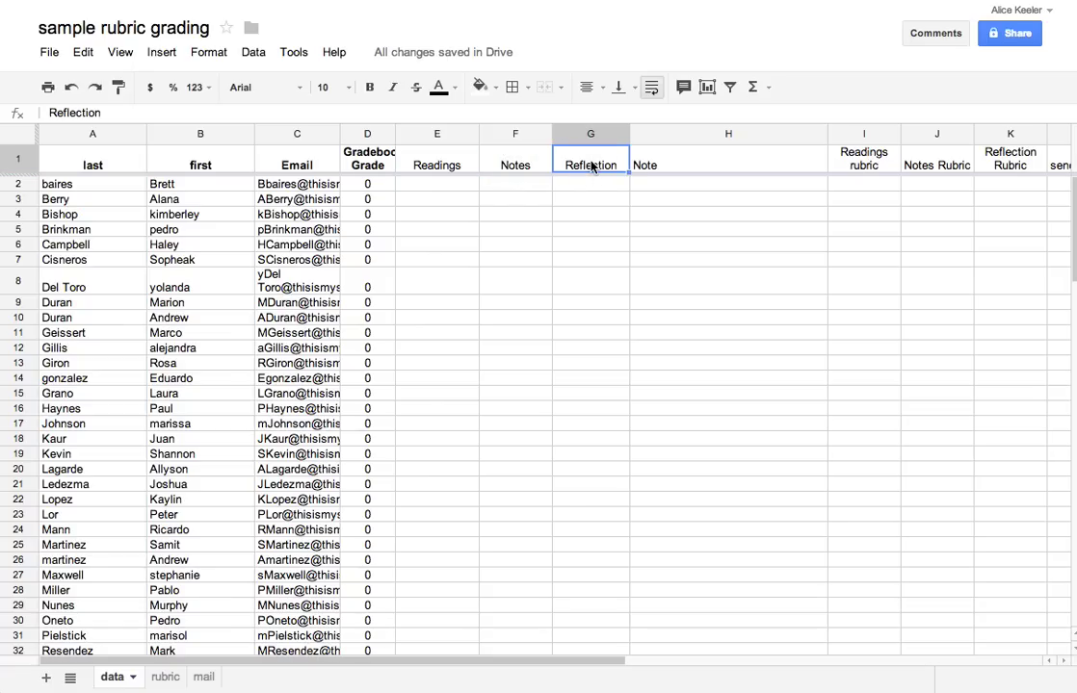
Step: Enter scores 3/3/3 for the first student and 3/2/1 for the second
{"action": "left_click", "coordinate": [451, 188]}
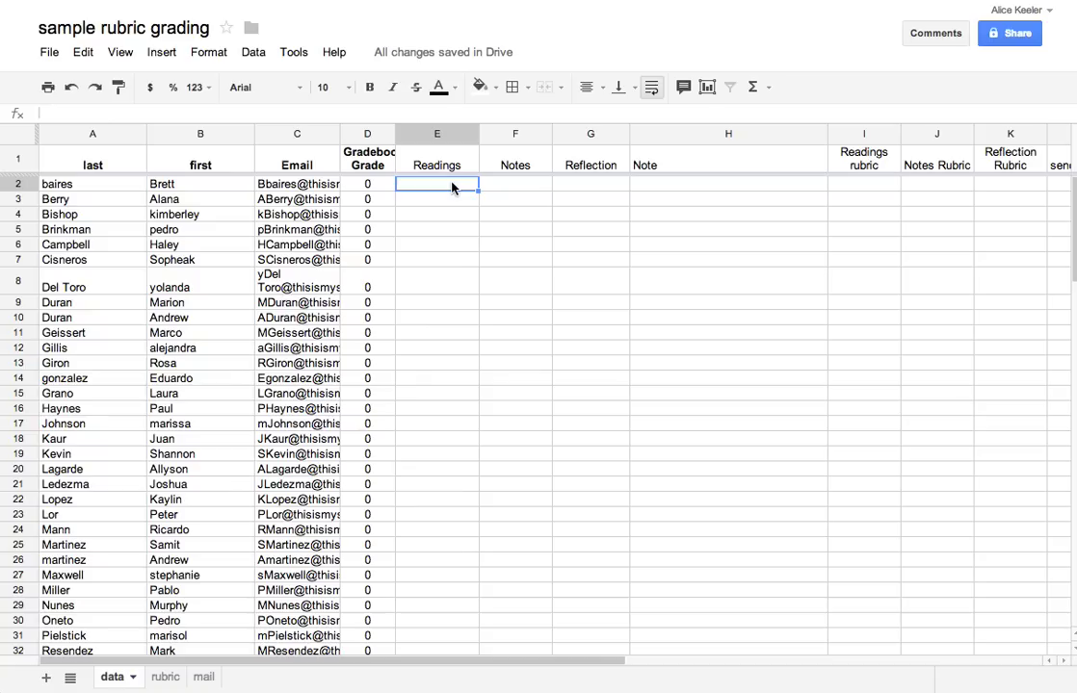
{"action": "type", "text": "3"}
{"action": "key", "text": "Tab"}
{"action": "type", "text": "3"}
{"action": "key", "text": "Tab"}
{"action": "type", "text": "3"}
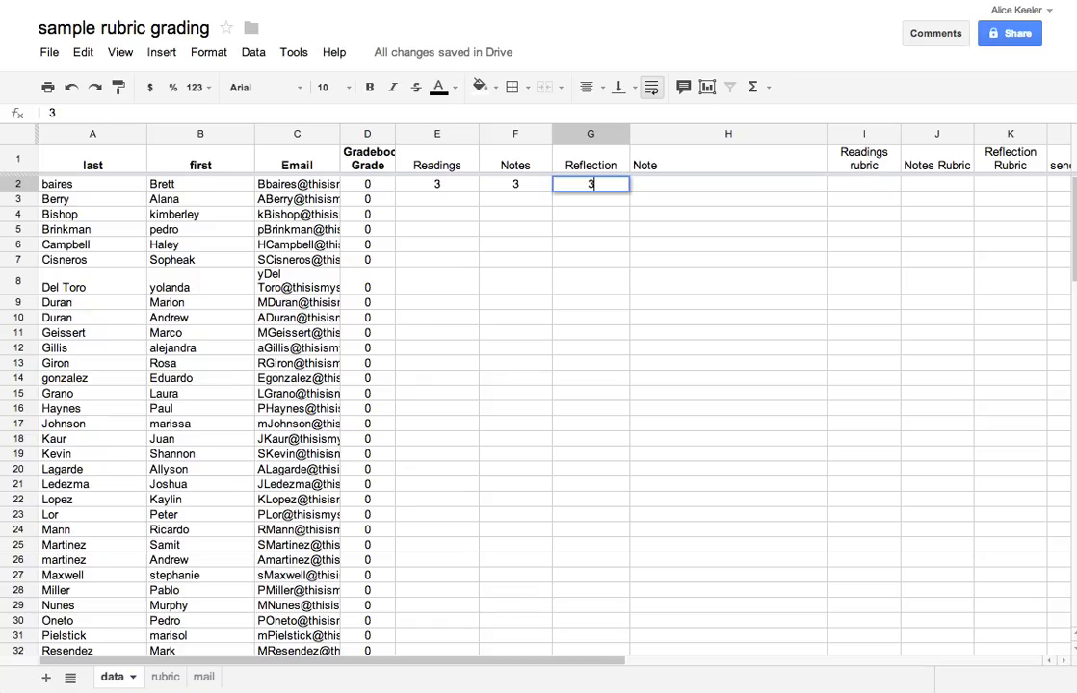
{"action": "key", "text": "Return"}
{"action": "type", "text": "3"}
{"action": "key", "text": "Tab"}
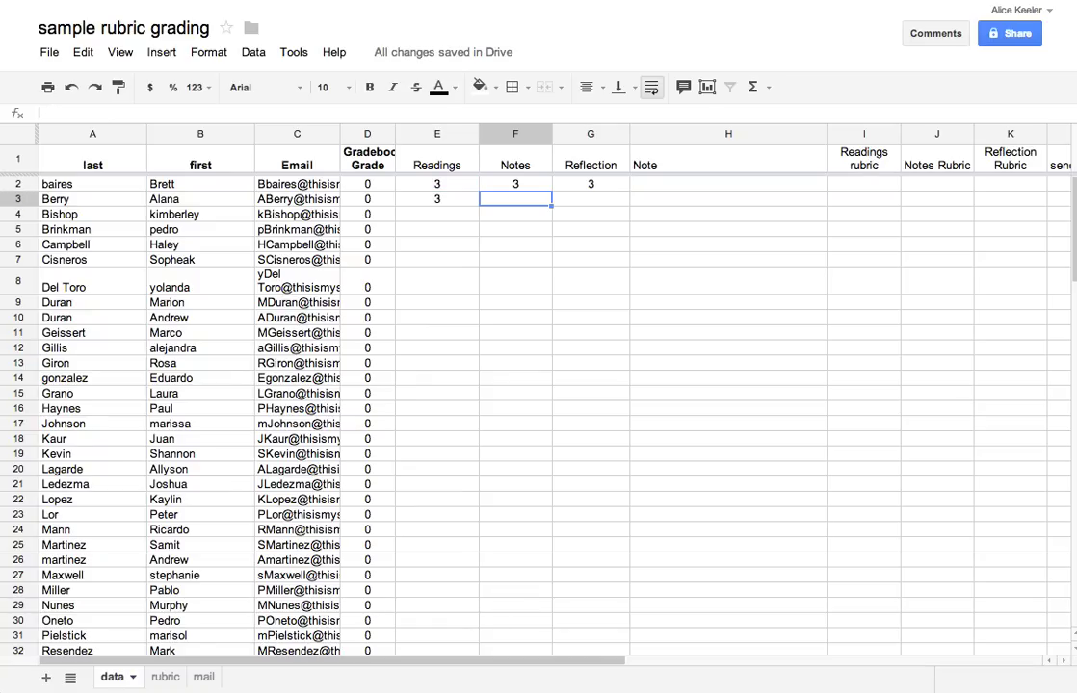
{"action": "type", "text": "2"}
{"action": "key", "text": "Tab"}
{"action": "type", "text": "1"}
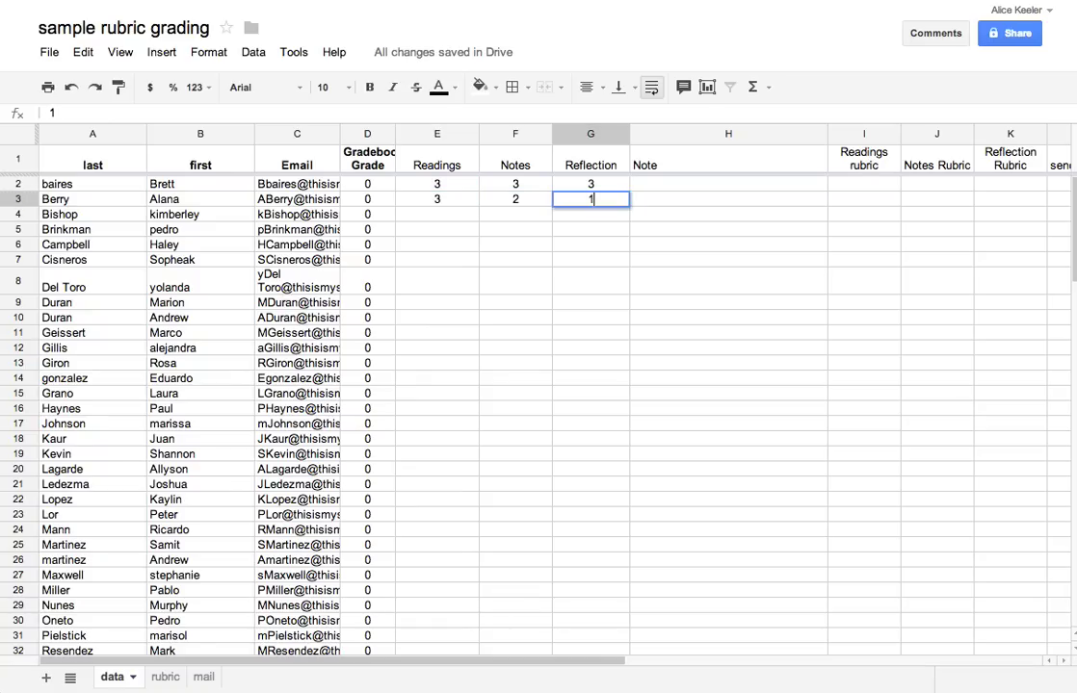
{"action": "left_click", "coordinate": [508, 232]}
Step: Enter scores 2/3/1 for the third student and 3/3/3 for the fourth
{"action": "left_click", "coordinate": [468, 218]}
{"action": "type", "text": "2"}
{"action": "key", "text": "Tab"}
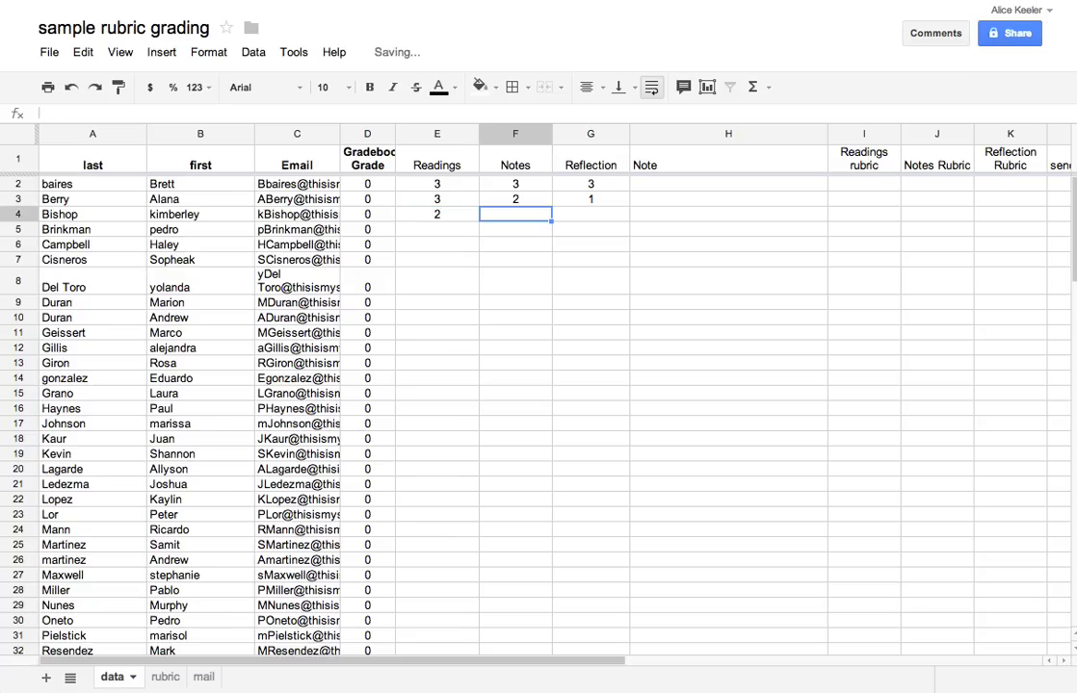
{"action": "type", "text": "3"}
{"action": "key", "text": "Tab"}
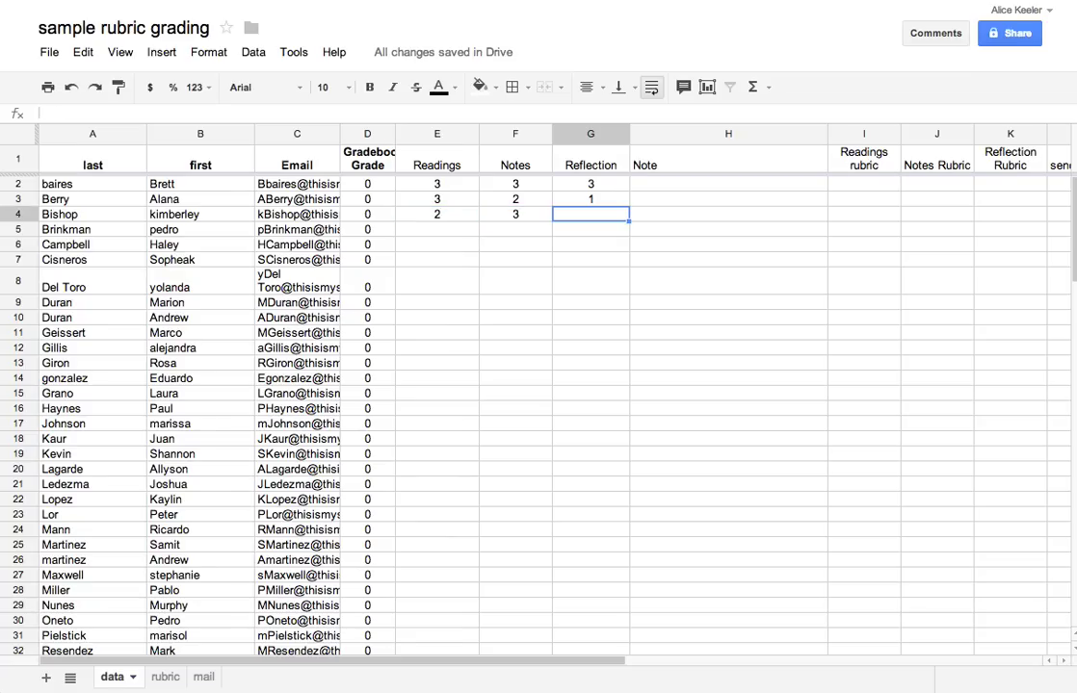
{"action": "type", "text": "1"}
{"action": "key", "text": "Return"}
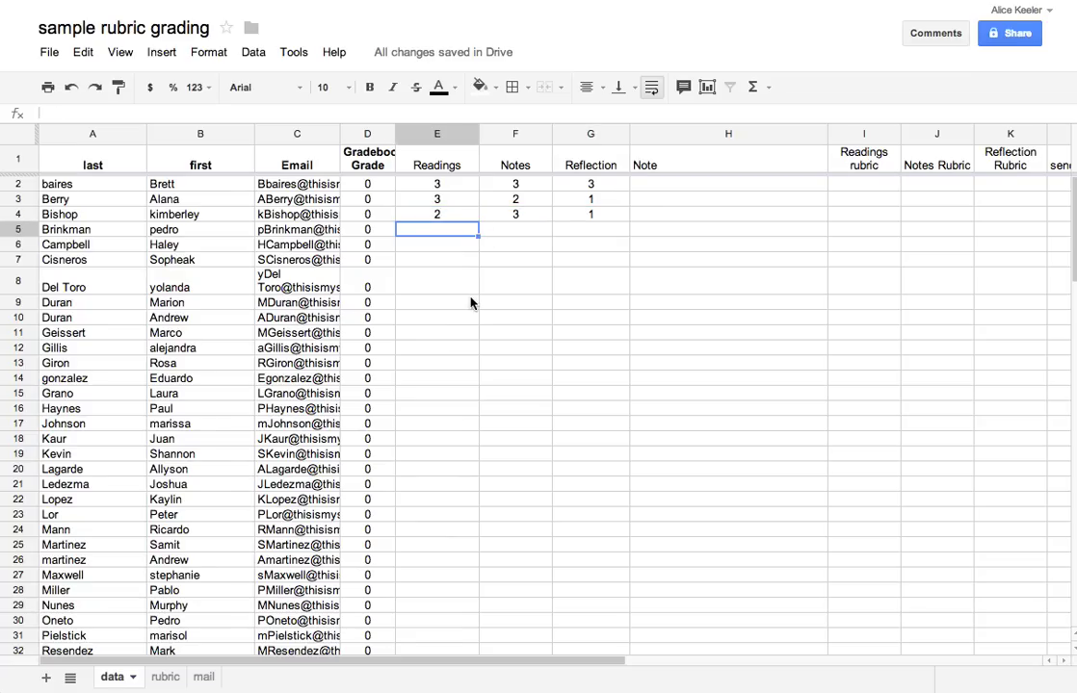
{"action": "type", "text": "3"}
{"action": "key", "text": "Tab"}
{"action": "type", "text": "3"}
{"action": "key", "text": "Tab"}
{"action": "type", "text": "3"}
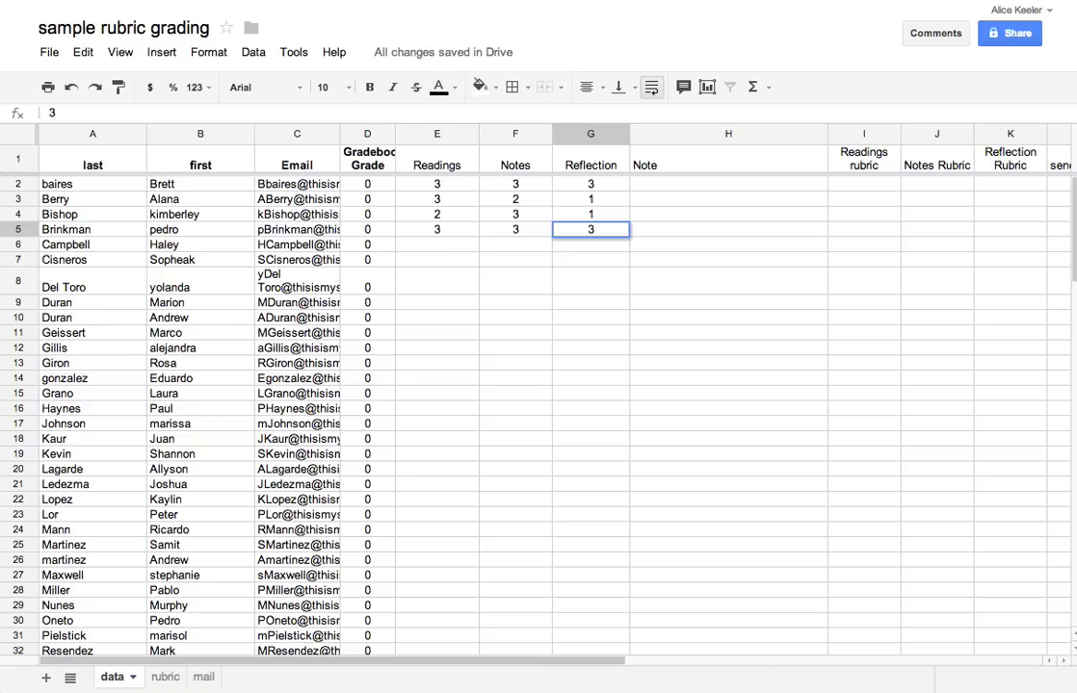
{"action": "key", "text": "Return"}
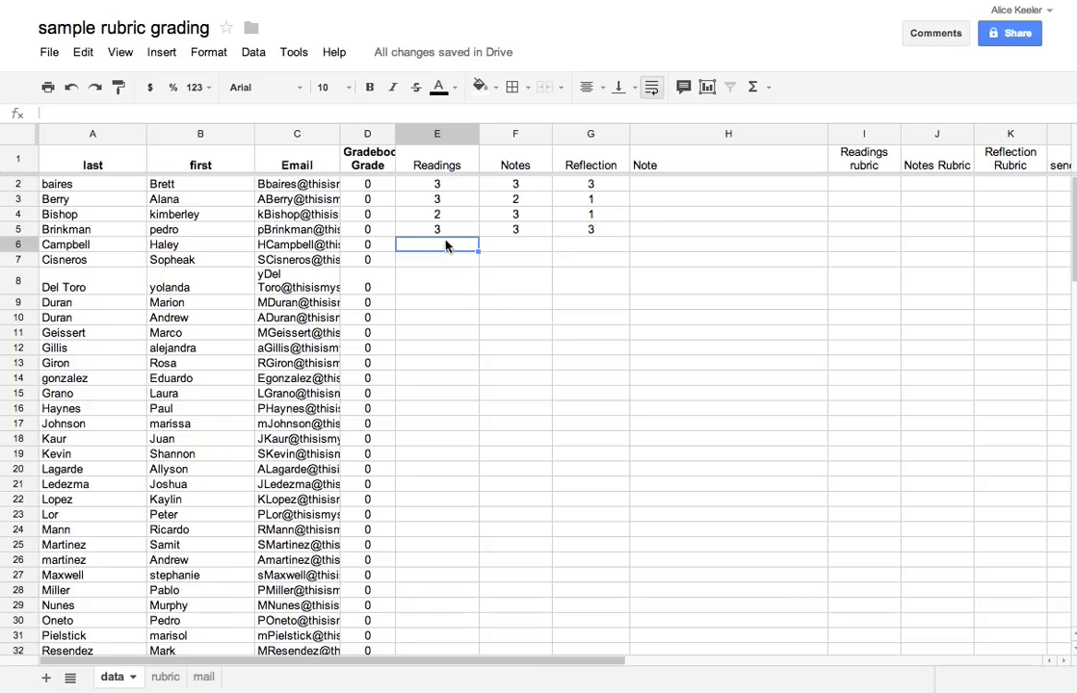
Step: Fill the fourth student's 3/3/3 scores from E5:G5 down through row 40
{"action": "left_click_drag", "start_coordinate": [440, 233], "coordinate": [576, 234]}
{"action": "left_click", "coordinate": [470, 244]}
{"action": "left_click", "coordinate": [447, 232]}
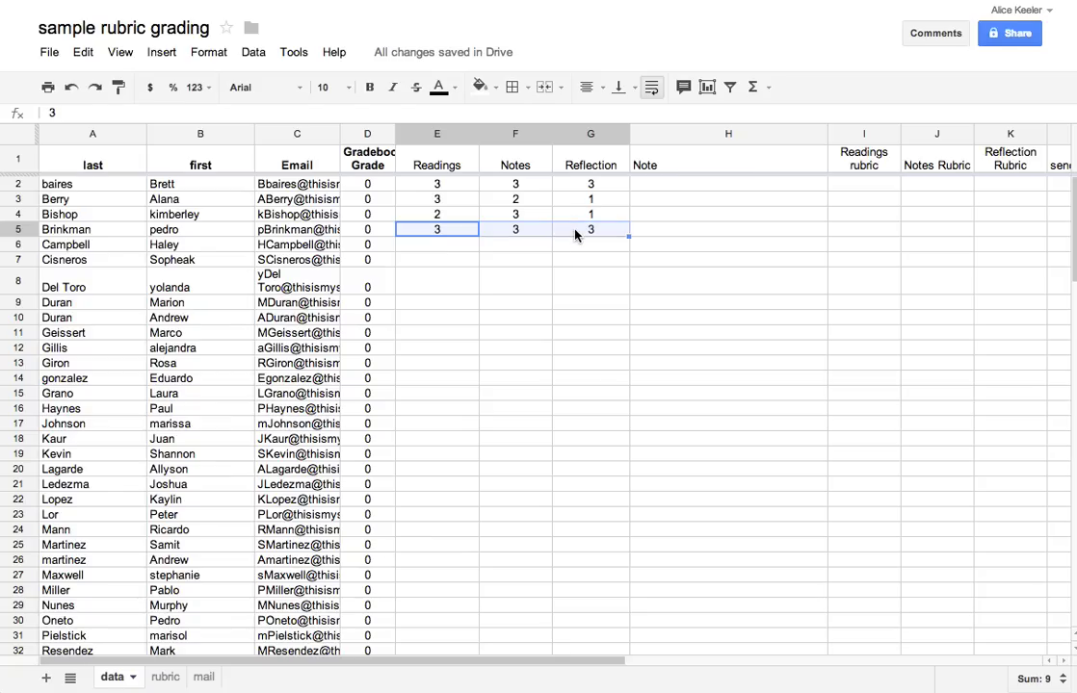
{"action": "left_click", "coordinate": [629, 243]}
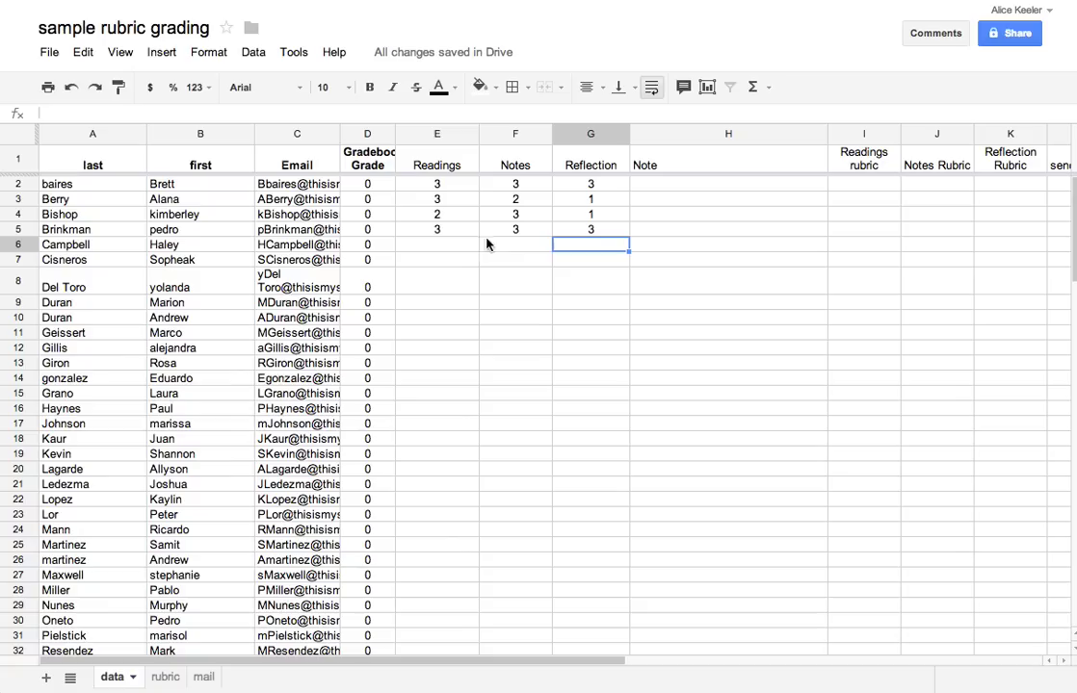
{"action": "left_click", "coordinate": [441, 231]}
{"action": "left_click_drag", "start_coordinate": [441, 231], "coordinate": [601, 581]}
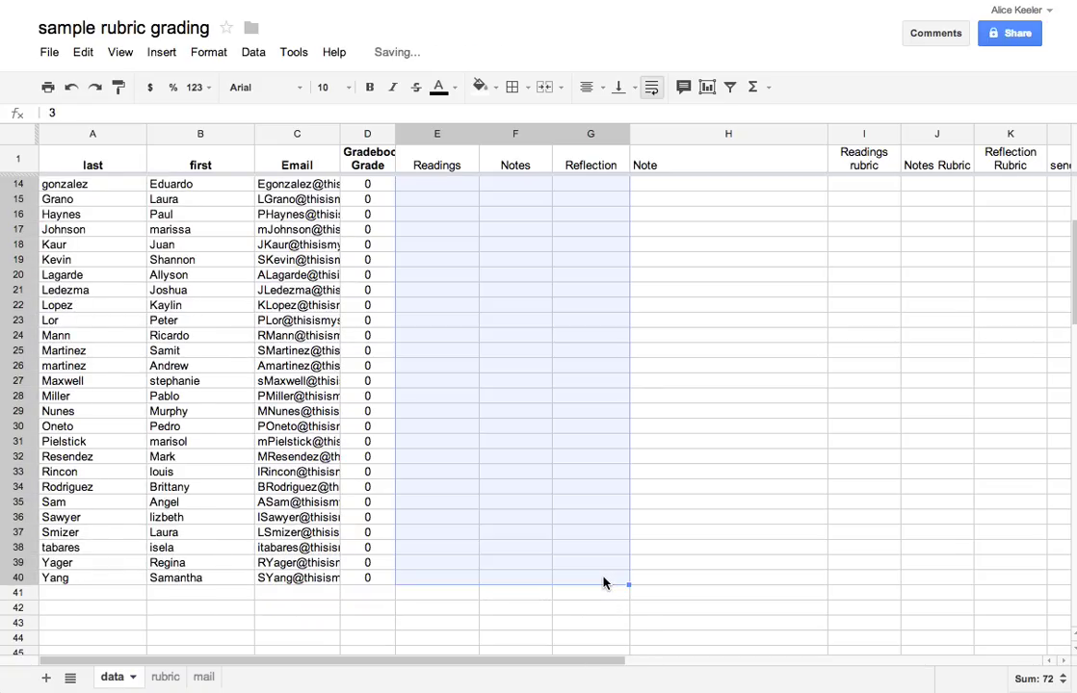
{"action": "scroll", "coordinate": [576, 416], "scroll_direction": "up", "scroll_amount": 4}
{"action": "left_click", "coordinate": [562, 384]}
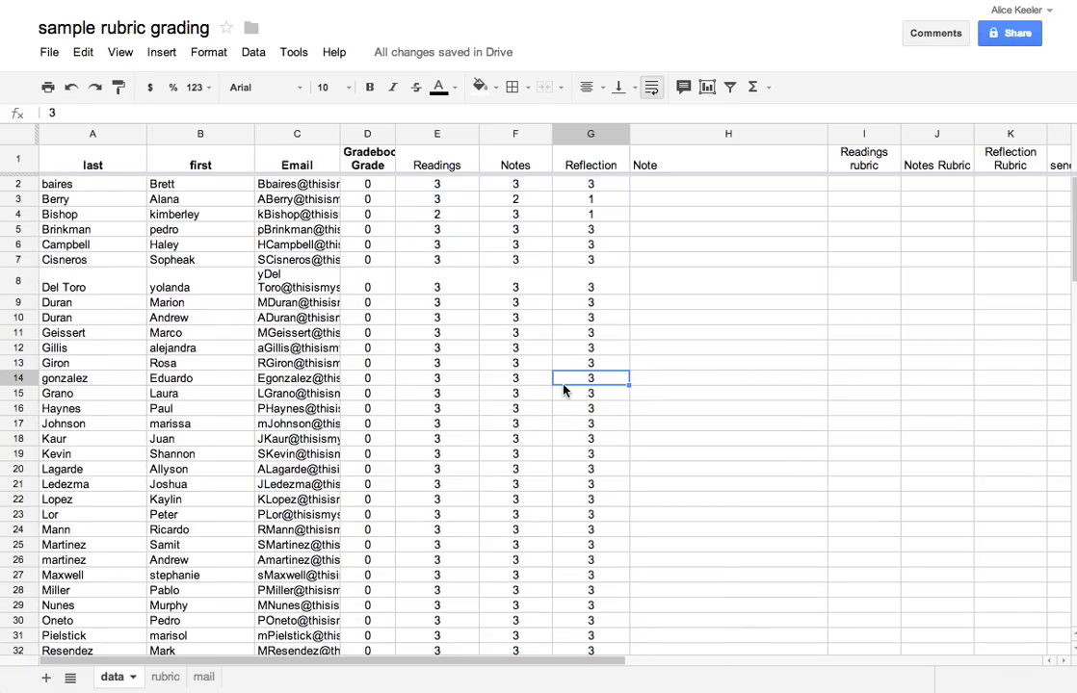
{"action": "left_click", "coordinate": [684, 186]}
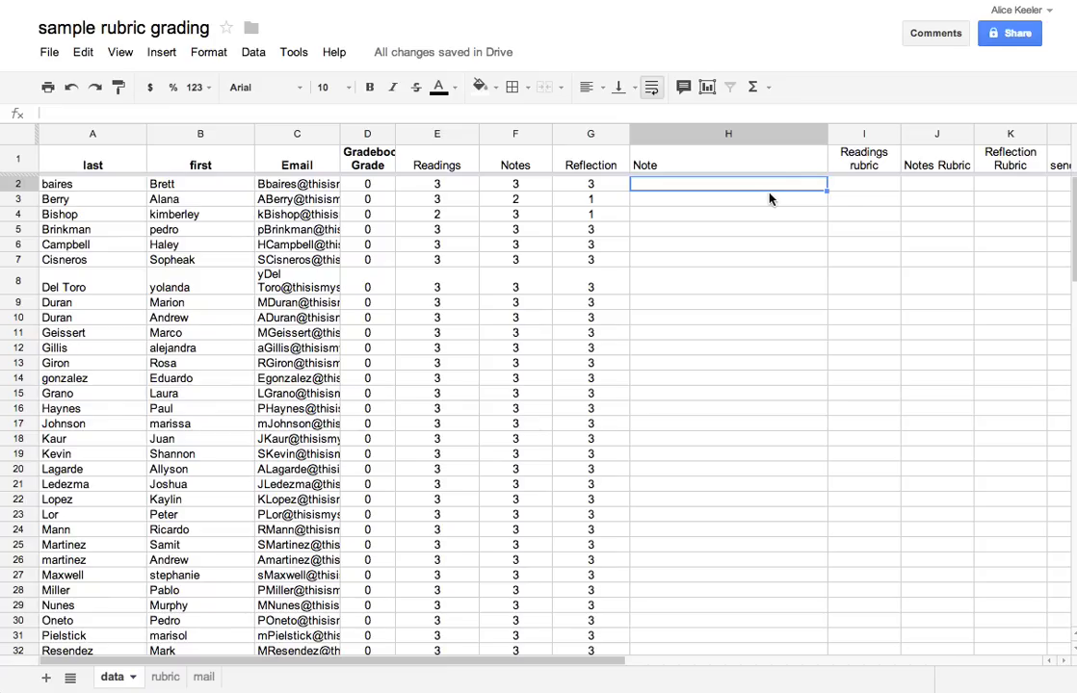
{"action": "left_click", "coordinate": [866, 186]}
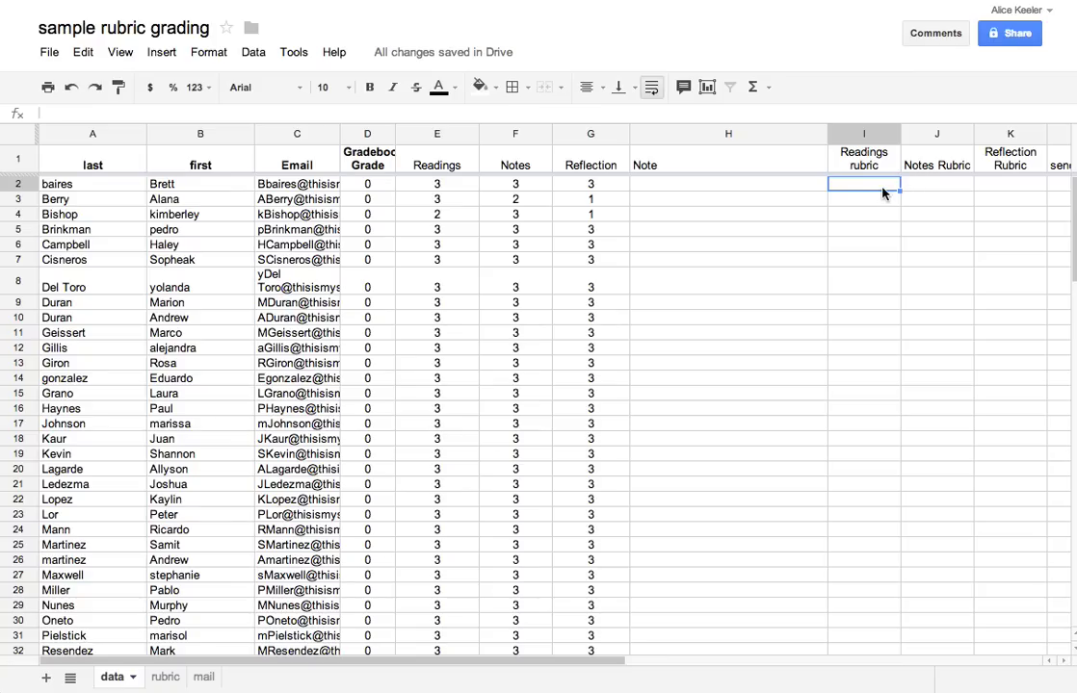
Step: Enter =if(E2=3,100,if(E2=2,70,if(E2=1,60,0))) in I2 as the Readings rubric
{"action": "type", "text": "="}
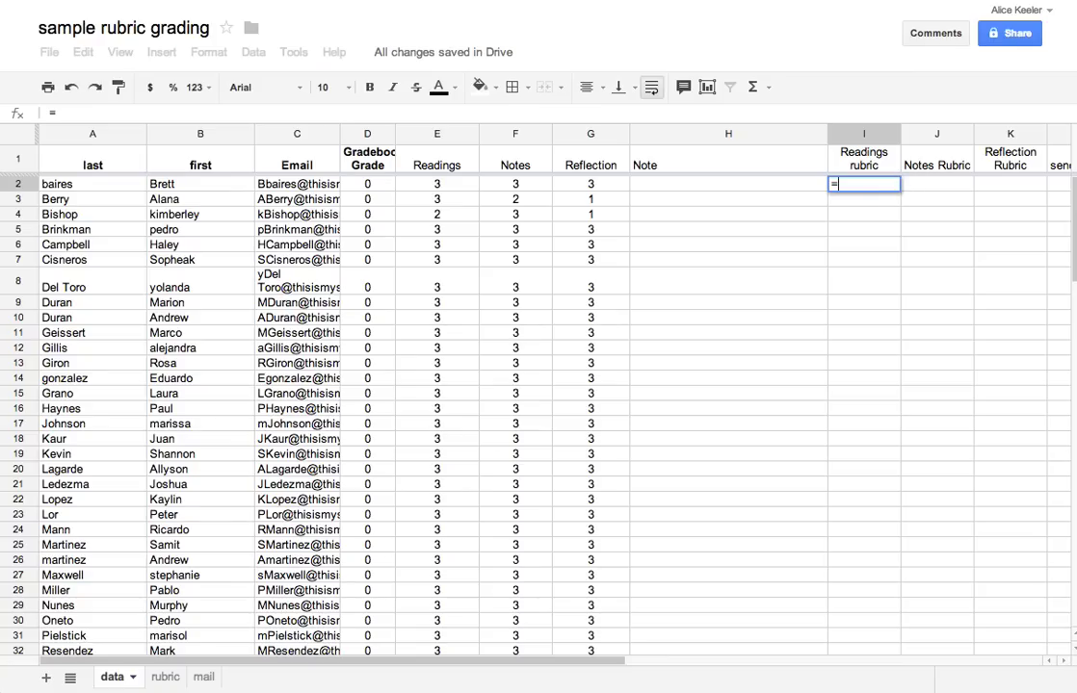
{"action": "type", "text": "if("}
{"action": "left_click", "coordinate": [459, 189]}
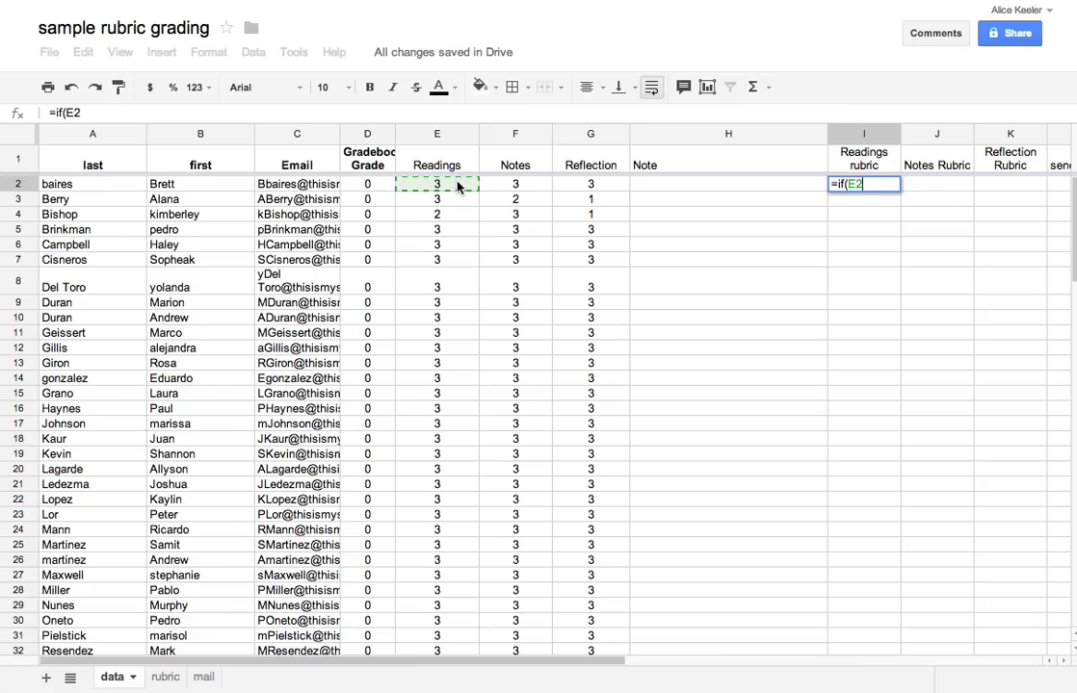
{"action": "type", "text": "=3,100,if(,if("}
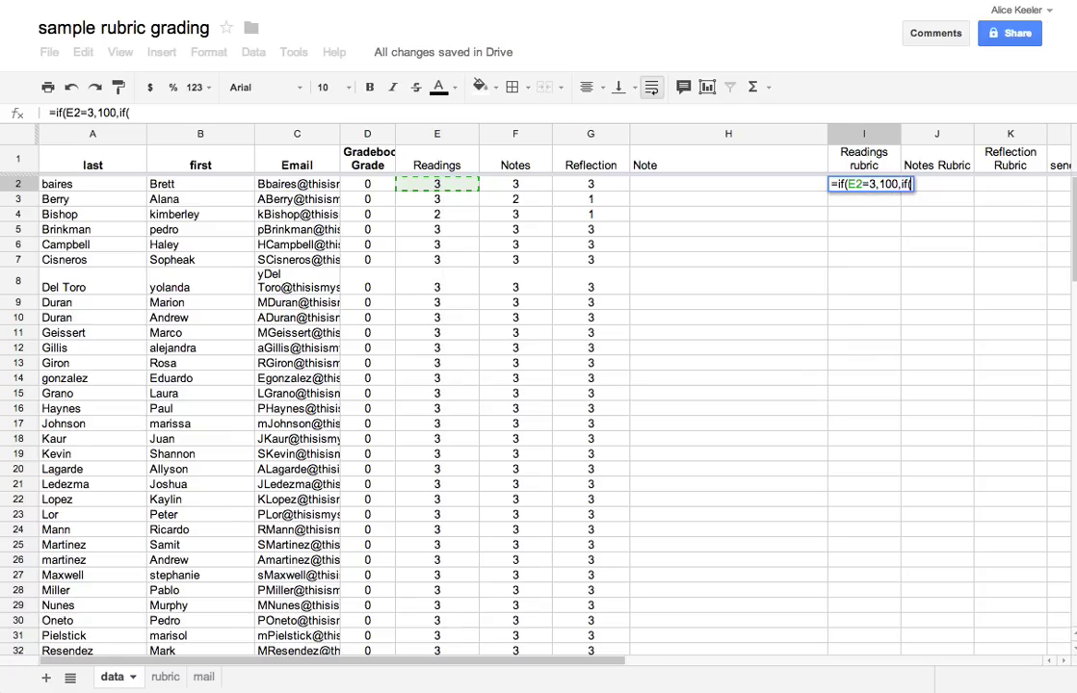
{"action": "type", "text": "E2="}
{"action": "type", "text": "2"}
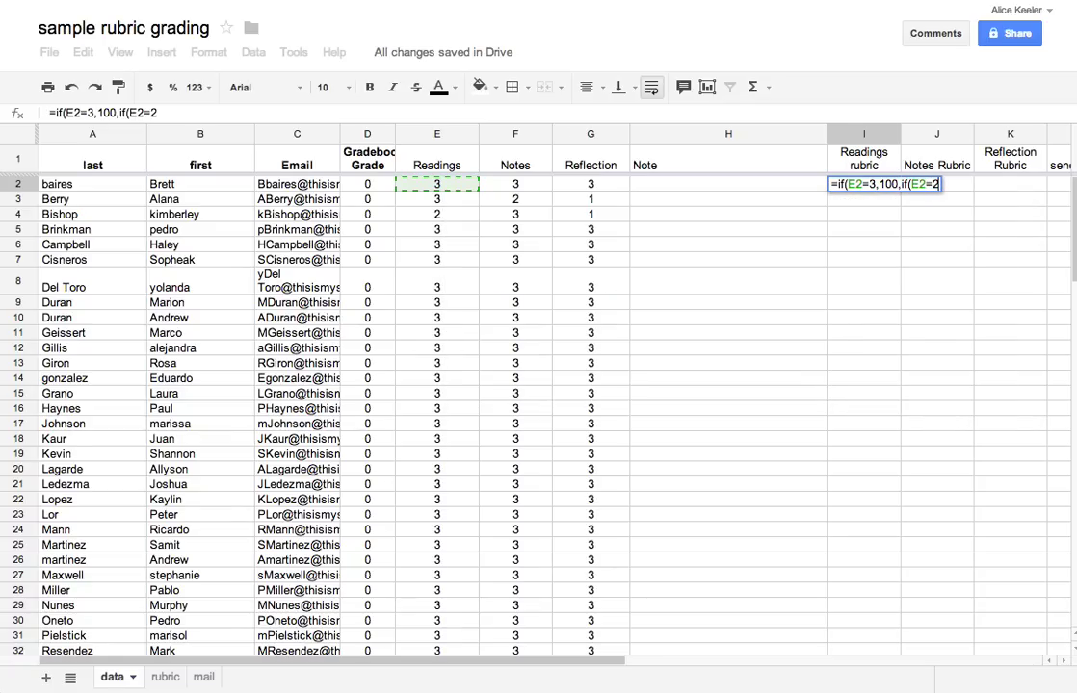
{"action": "type", "text": ",70"}
{"action": "type", "text": ",if("}
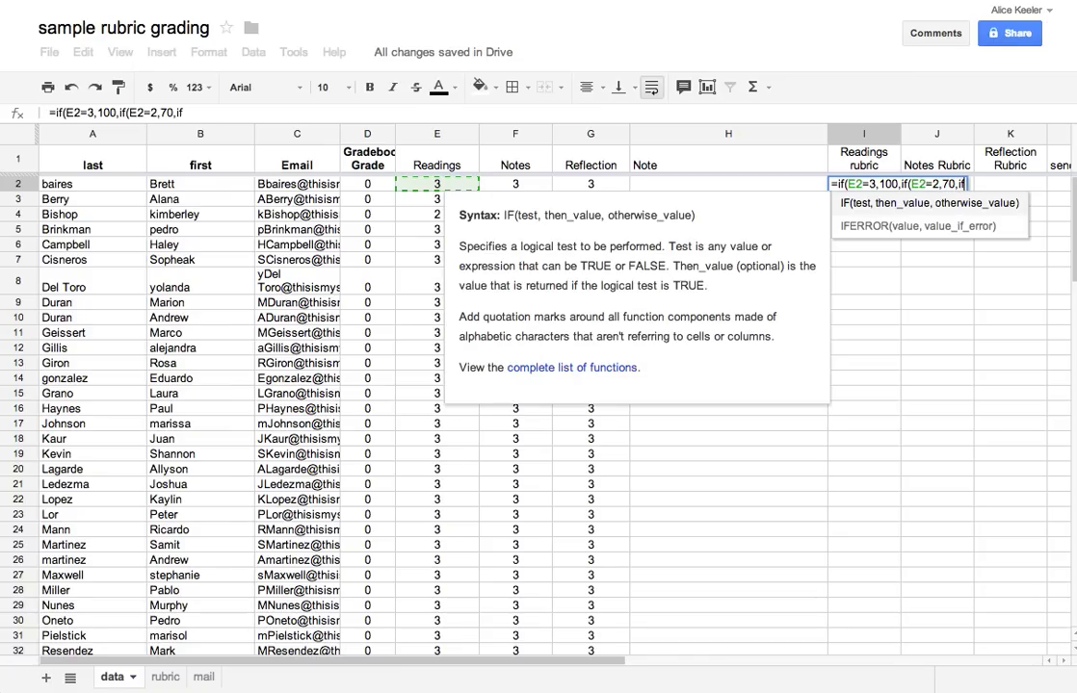
{"action": "type", "text": "E2=1"}
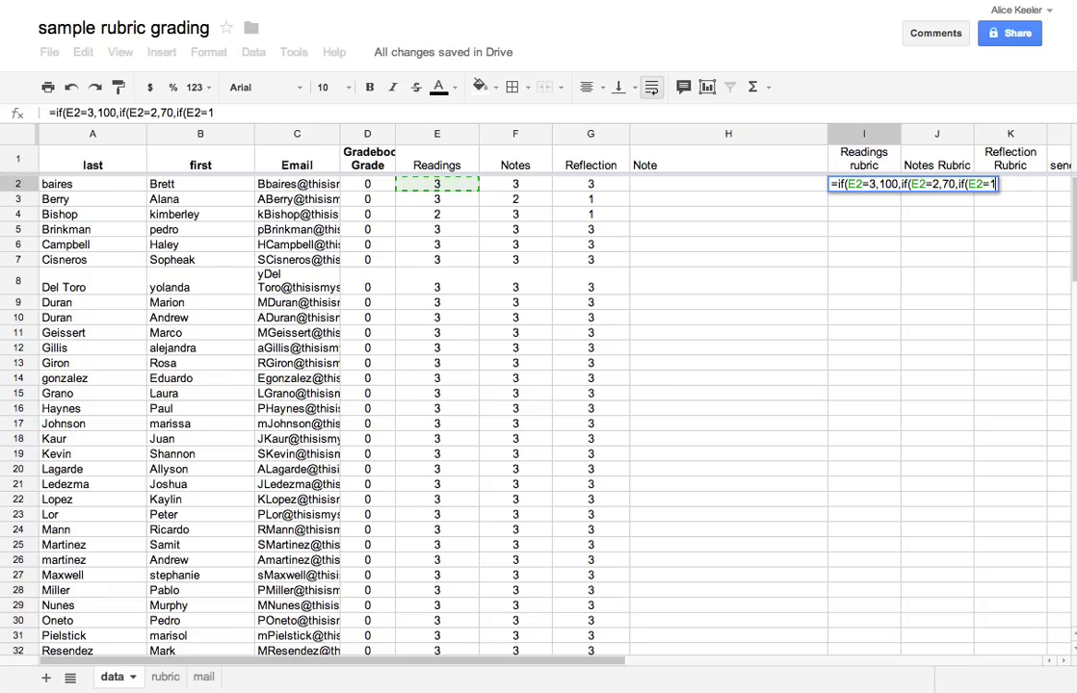
{"action": "type", "text": ",60"}
{"action": "type", "text": ","}
{"action": "type", "text": "0"}
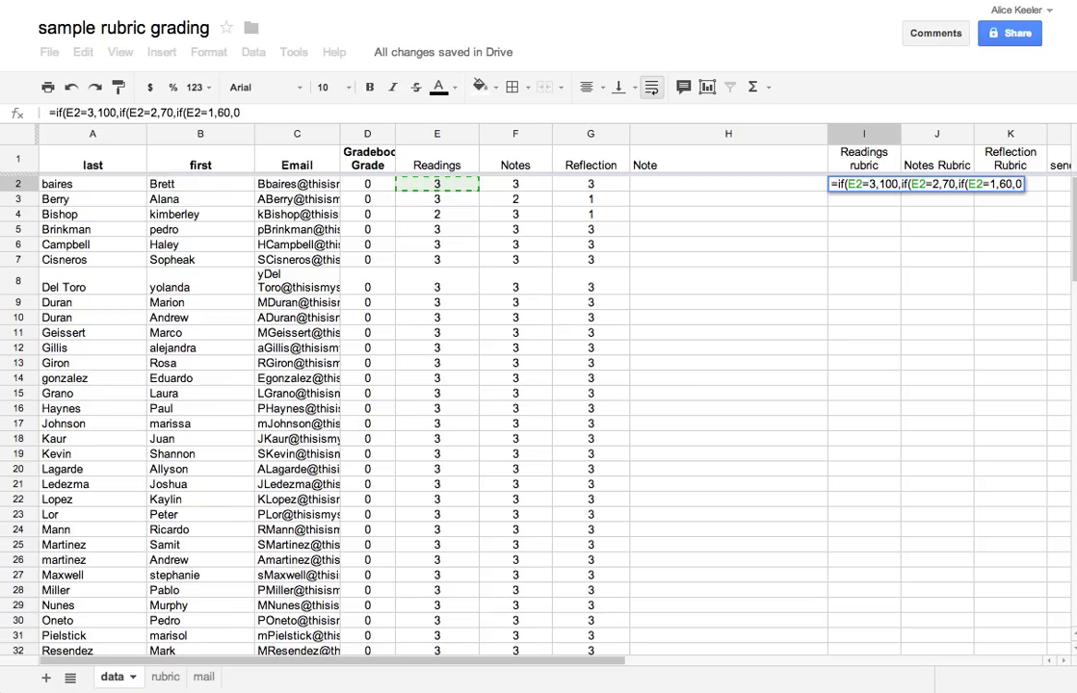
{"action": "type", "text": ")))"}
{"action": "key", "text": "Return"}
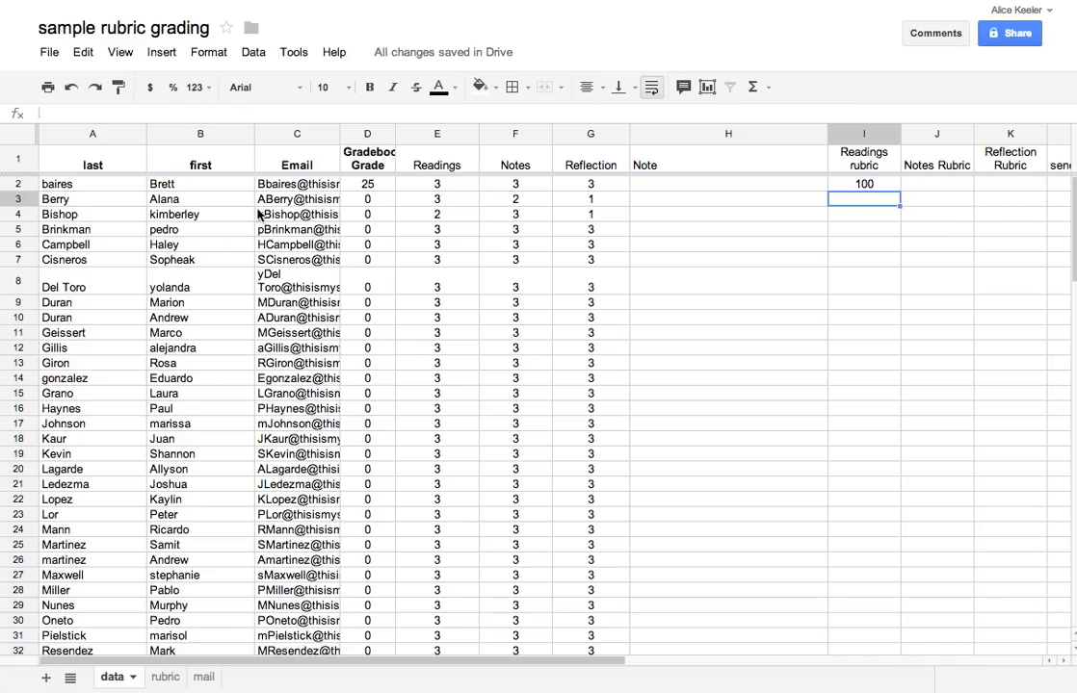
{"action": "left_click", "coordinate": [471, 184]}
{"action": "type", "text": "2"}
{"action": "key", "text": "Return"}
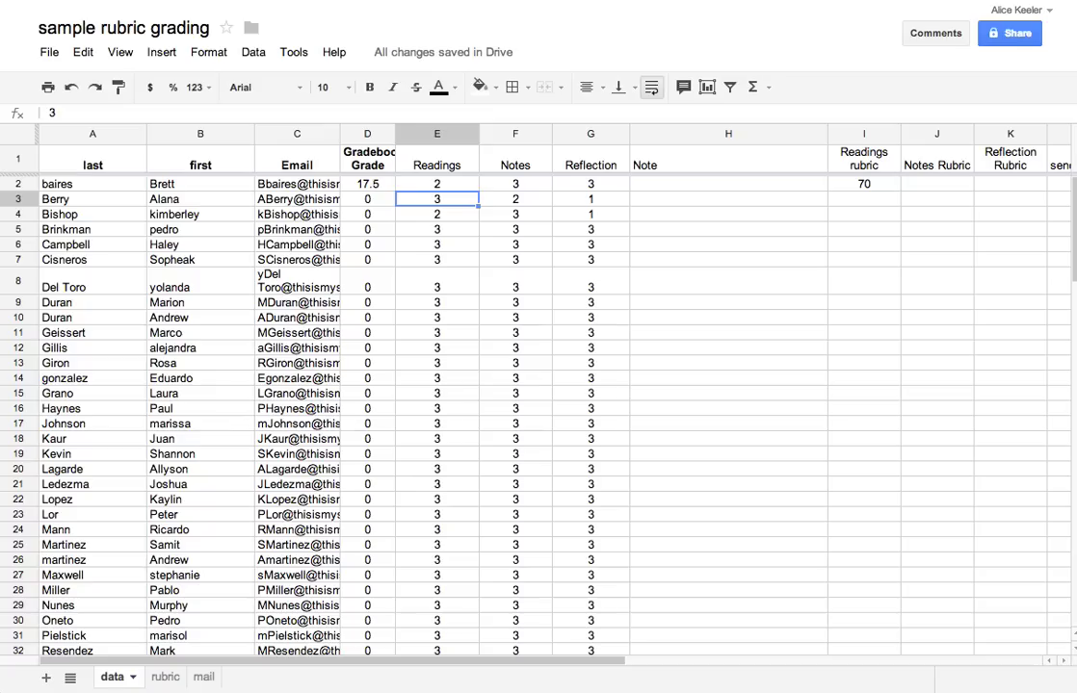
{"action": "left_click", "coordinate": [436, 184]}
{"action": "type", "text": "1"}
{"action": "key", "text": "Return"}
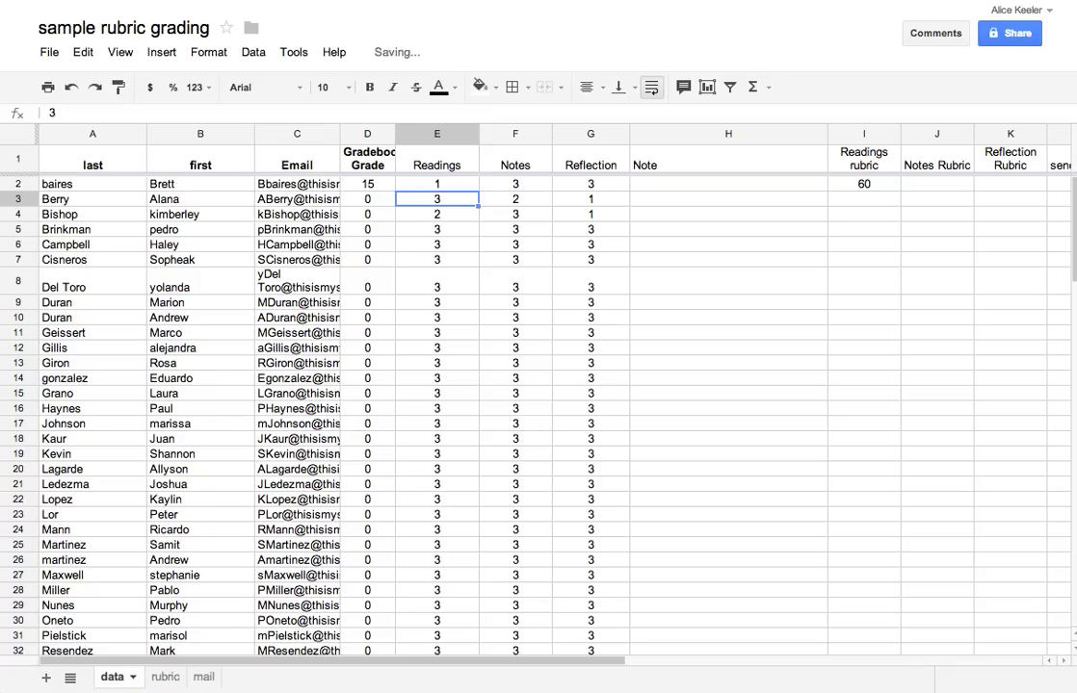
{"action": "left_click", "coordinate": [437, 184]}
{"action": "type", "text": "0"}
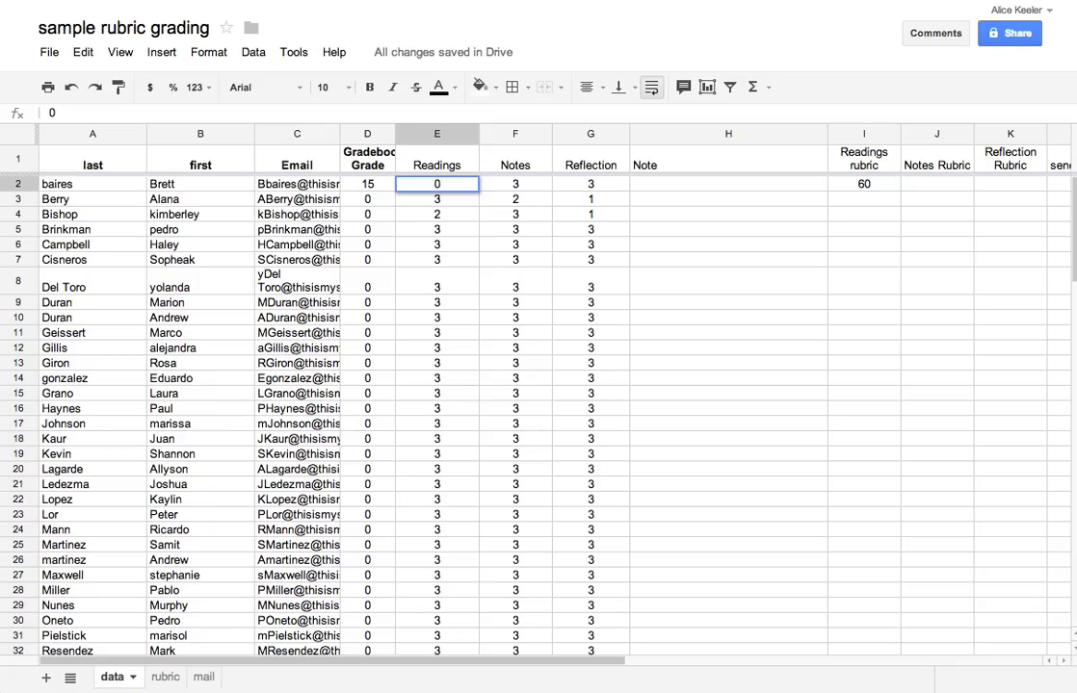
{"action": "key", "text": "Return"}
{"action": "left_click", "coordinate": [436, 184]}
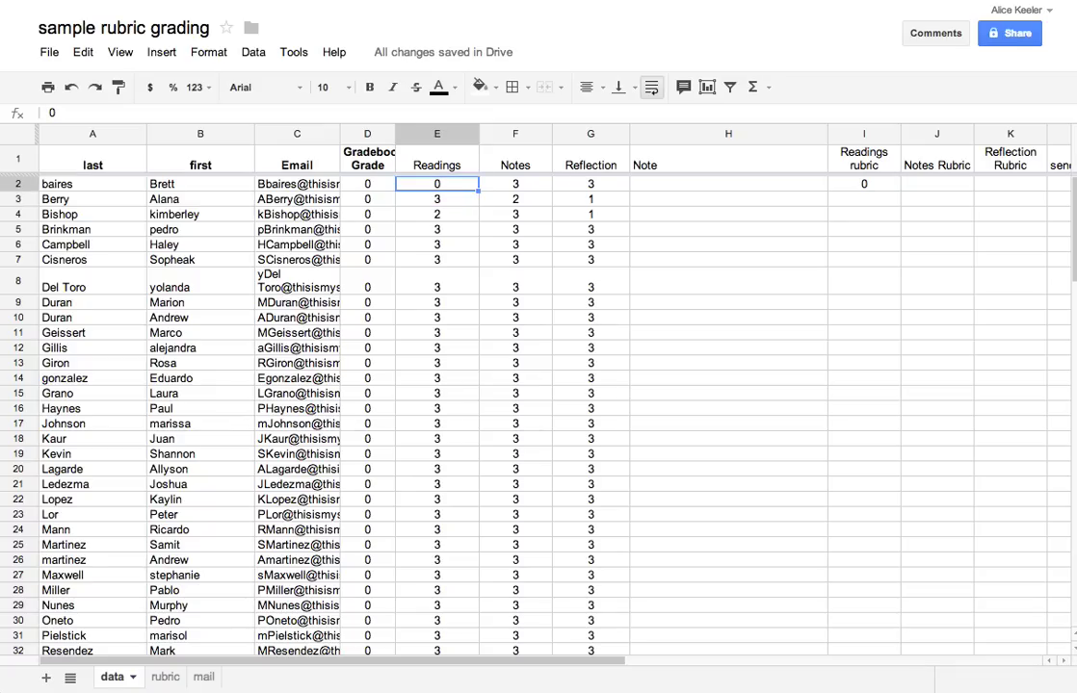
{"action": "type", "text": "3"}
{"action": "key", "text": "Return"}
{"action": "left_click", "coordinate": [516, 184]}
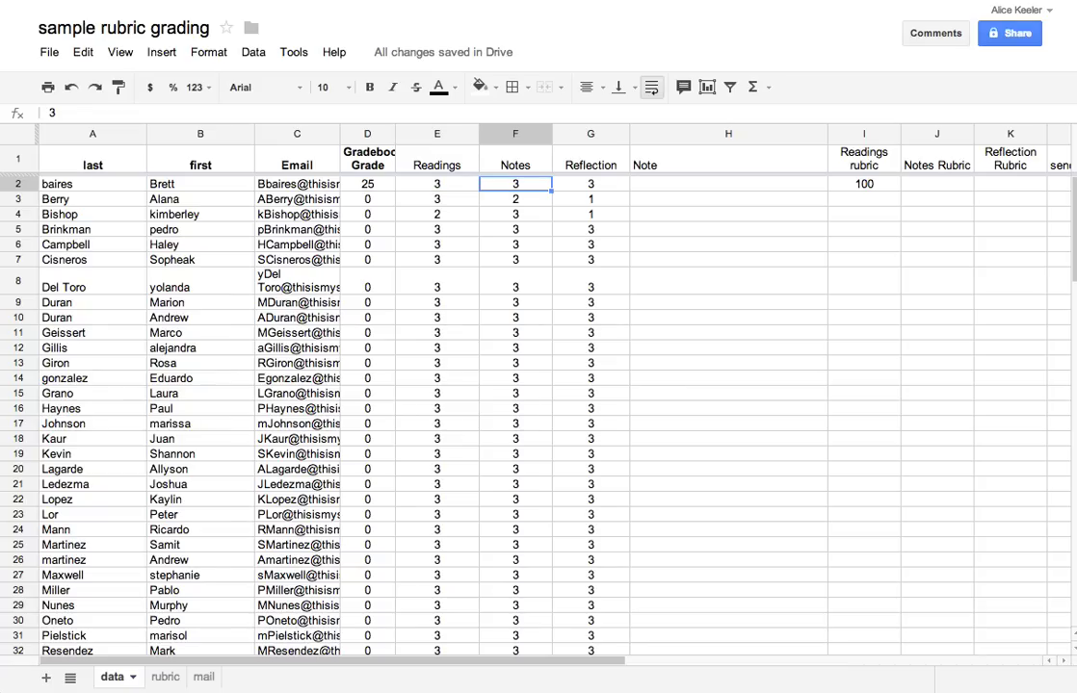
{"action": "left_click", "coordinate": [859, 183]}
{"action": "left_click", "coordinate": [925, 192]}
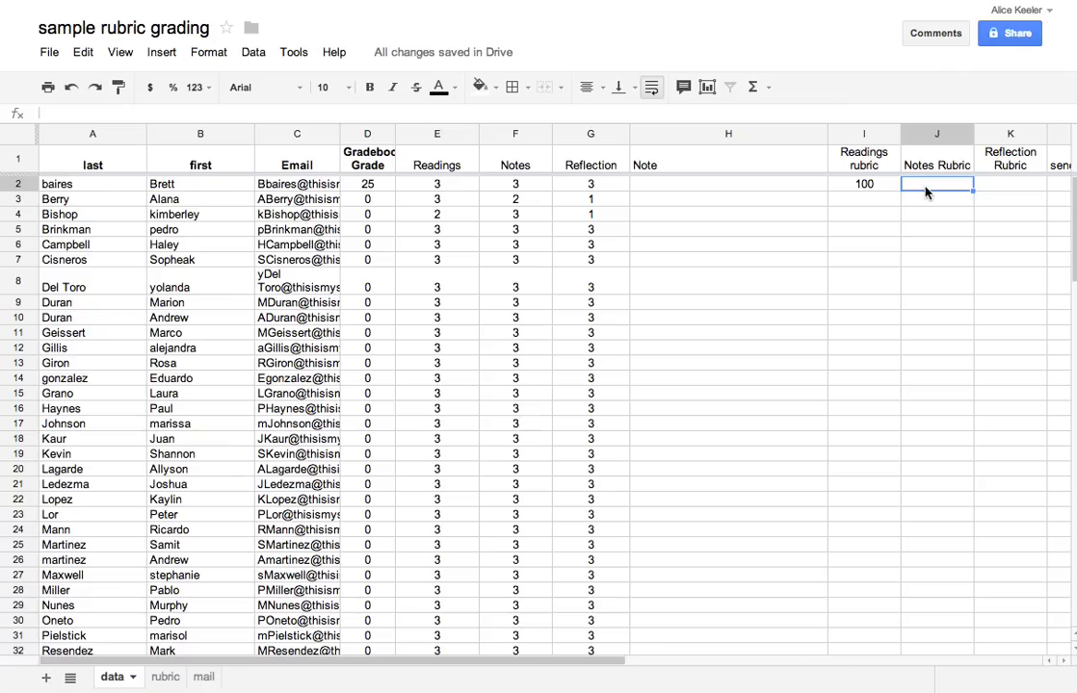
Step: Copy I2's rubric formula into J2 and K2, then compare J2's formula with I2's
{"action": "left_click", "coordinate": [890, 184]}
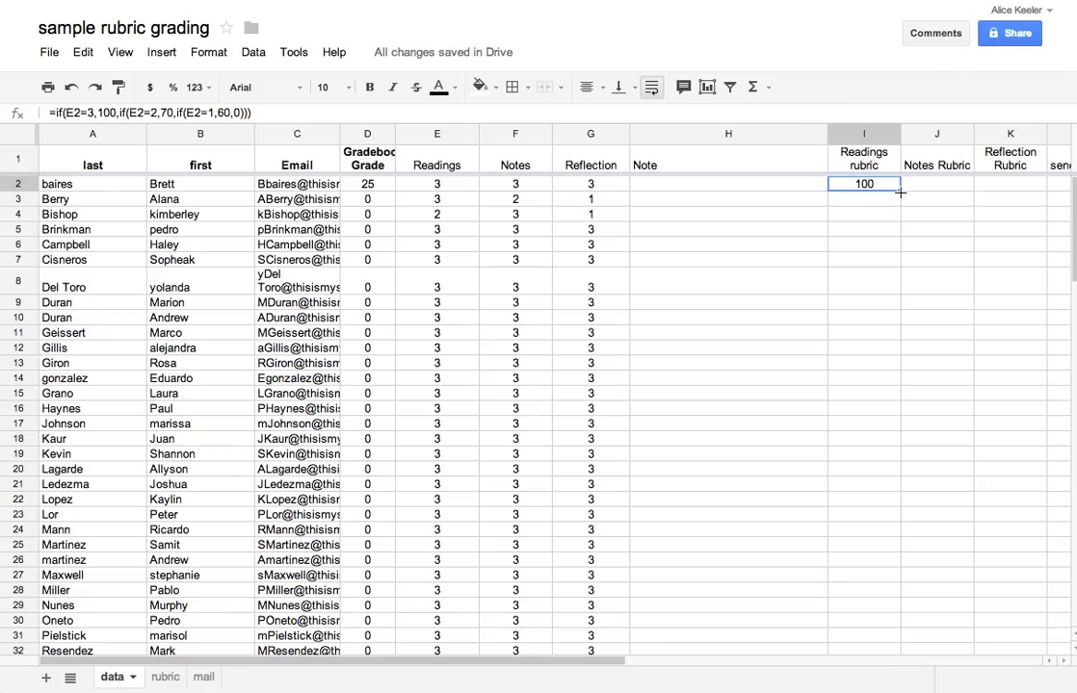
{"action": "left_click_drag", "start_coordinate": [899, 190], "coordinate": [993, 183]}
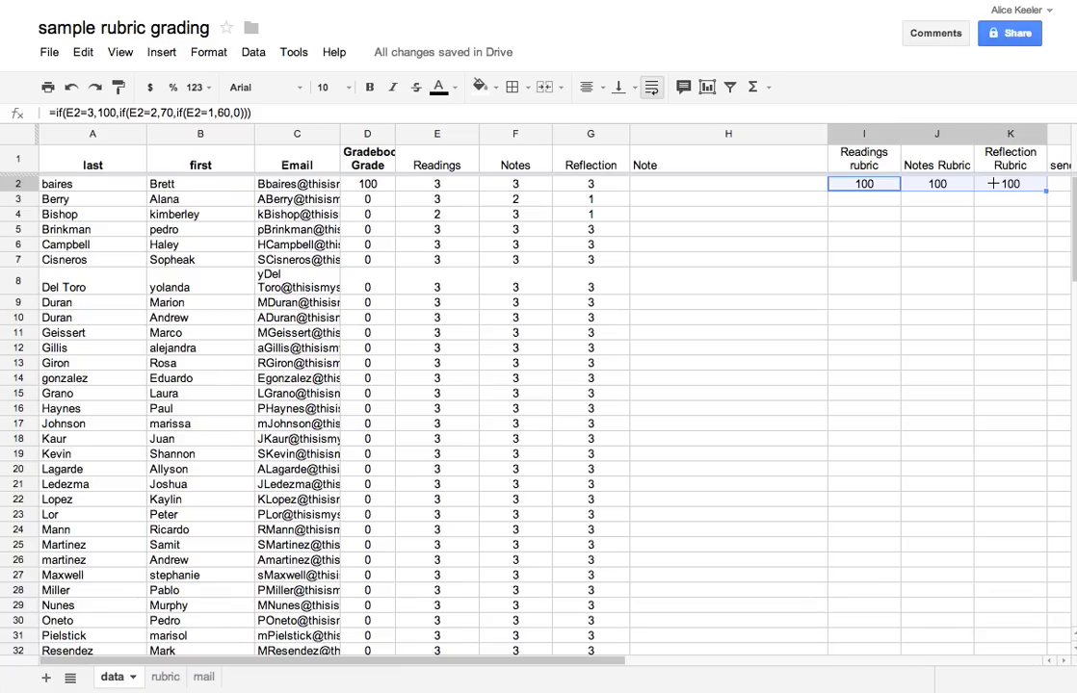
{"action": "left_click", "coordinate": [947, 191]}
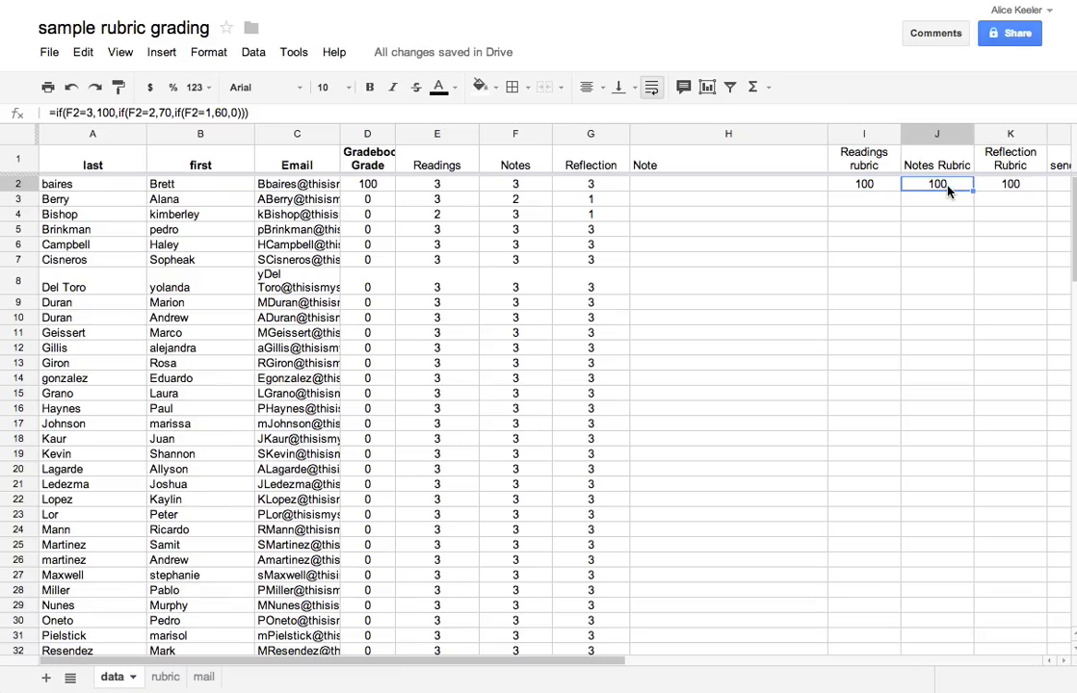
{"action": "double_click", "coordinate": [948, 190]}
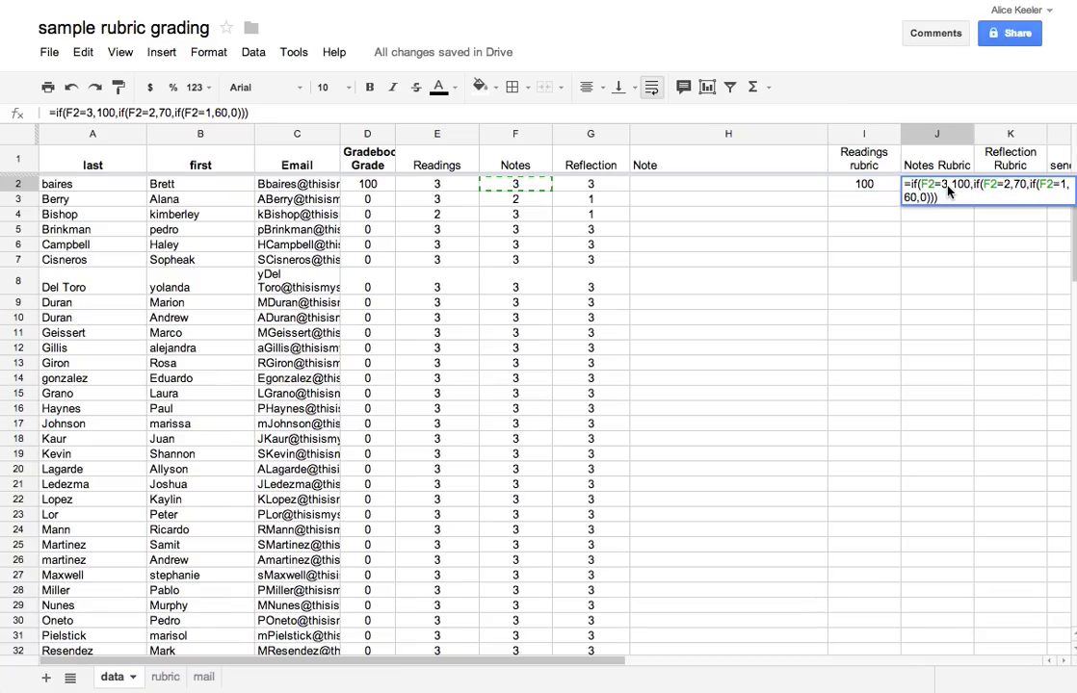
{"action": "double_click", "coordinate": [871, 187]}
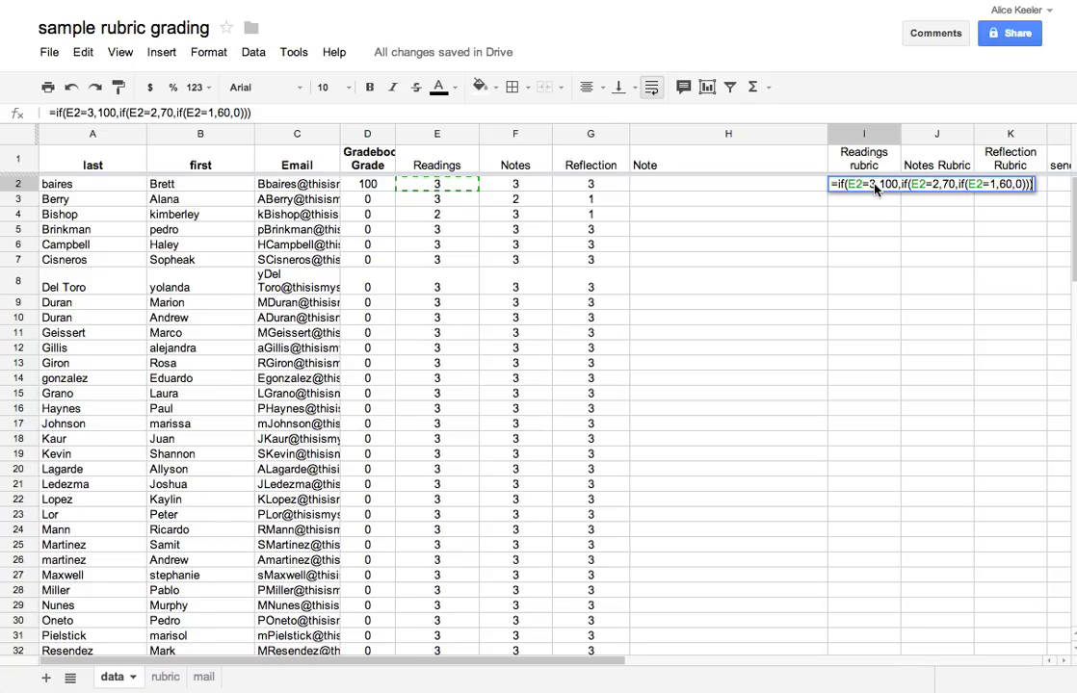
Step: Check that K2 references G2, then fill the I2:K2 rubric formulas down to row 40
{"action": "left_click", "coordinate": [873, 229]}
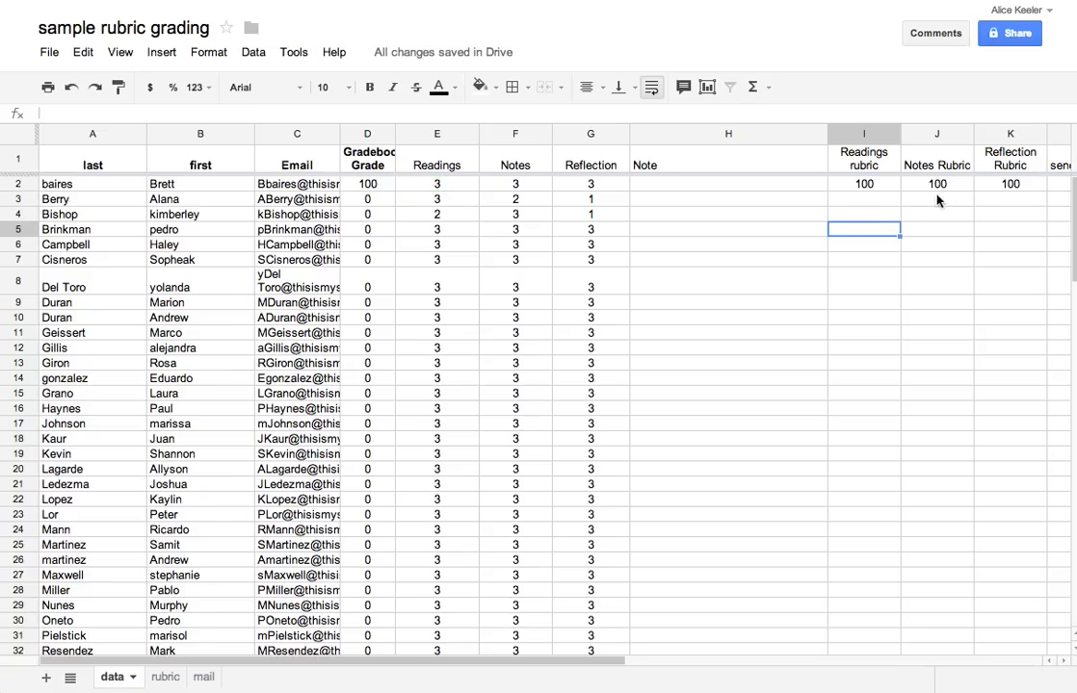
{"action": "left_click", "coordinate": [990, 183]}
{"action": "double_click", "coordinate": [987, 184]}
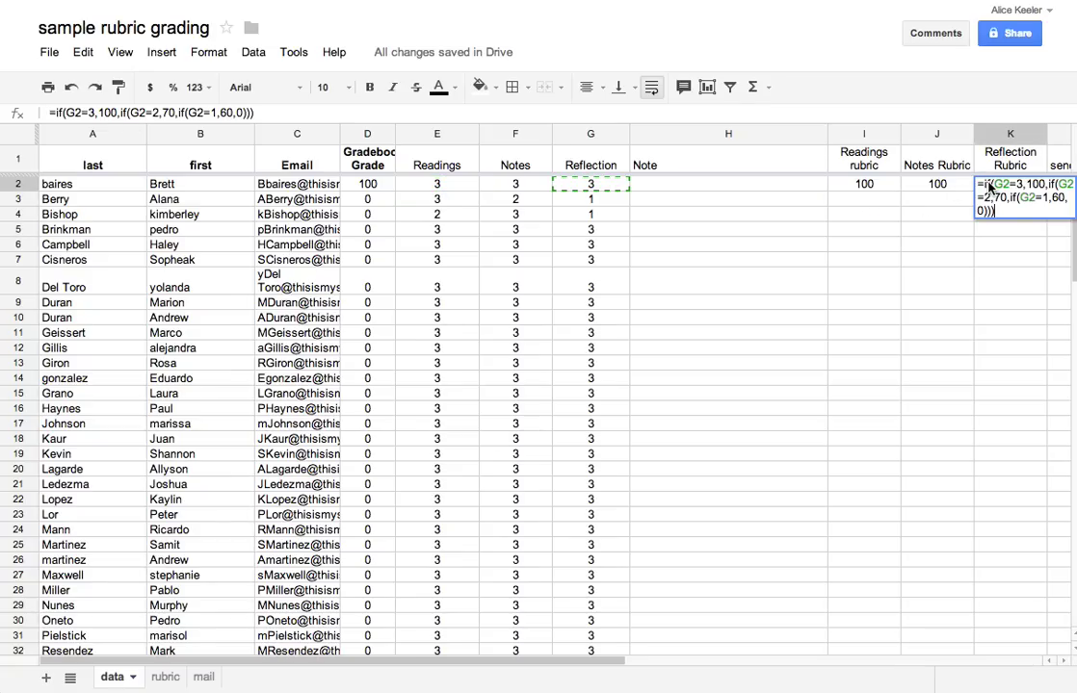
{"action": "key", "text": "Return"}
{"action": "left_click", "coordinate": [882, 184]}
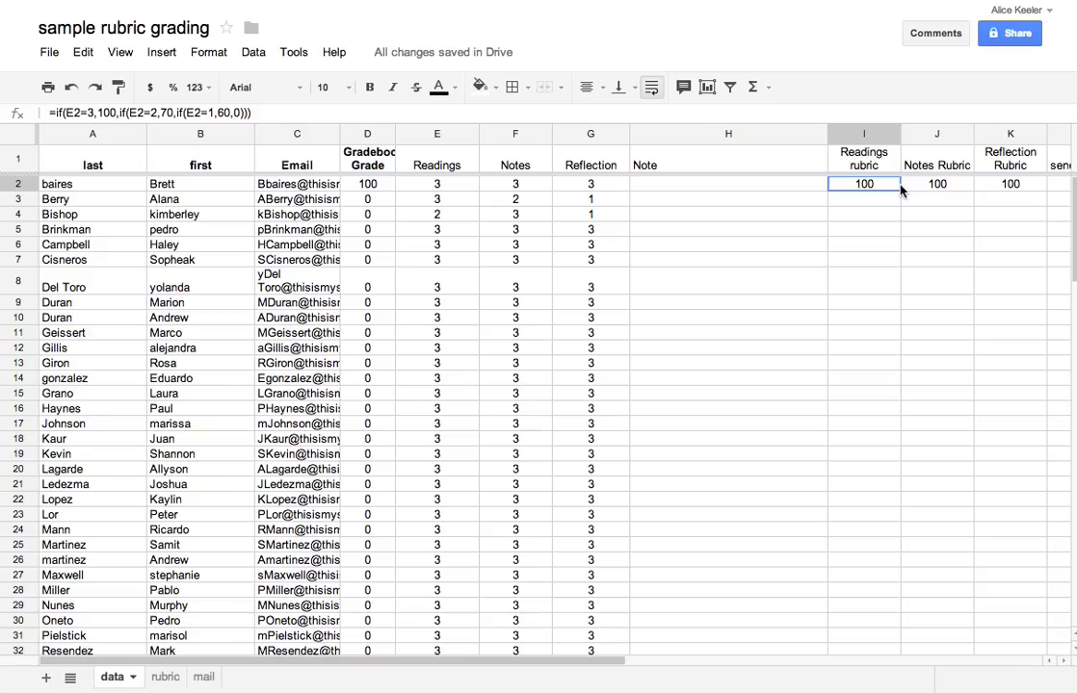
{"action": "left_click_drag", "start_coordinate": [901, 190], "coordinate": [987, 192]}
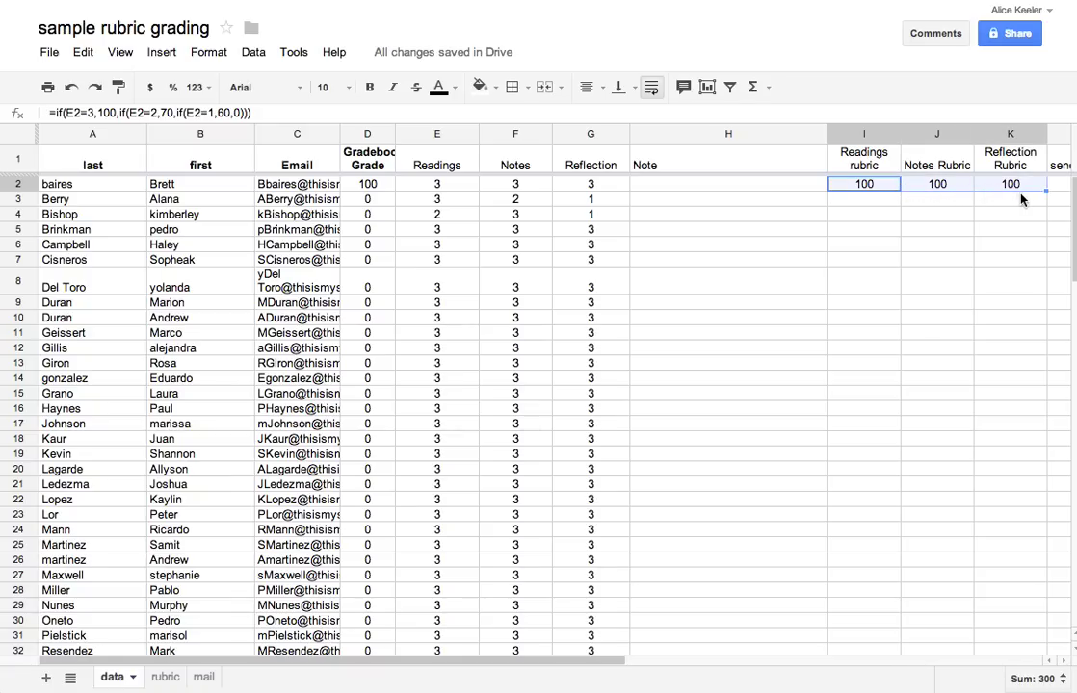
{"action": "left_click_drag", "start_coordinate": [1046, 192], "coordinate": [999, 608]}
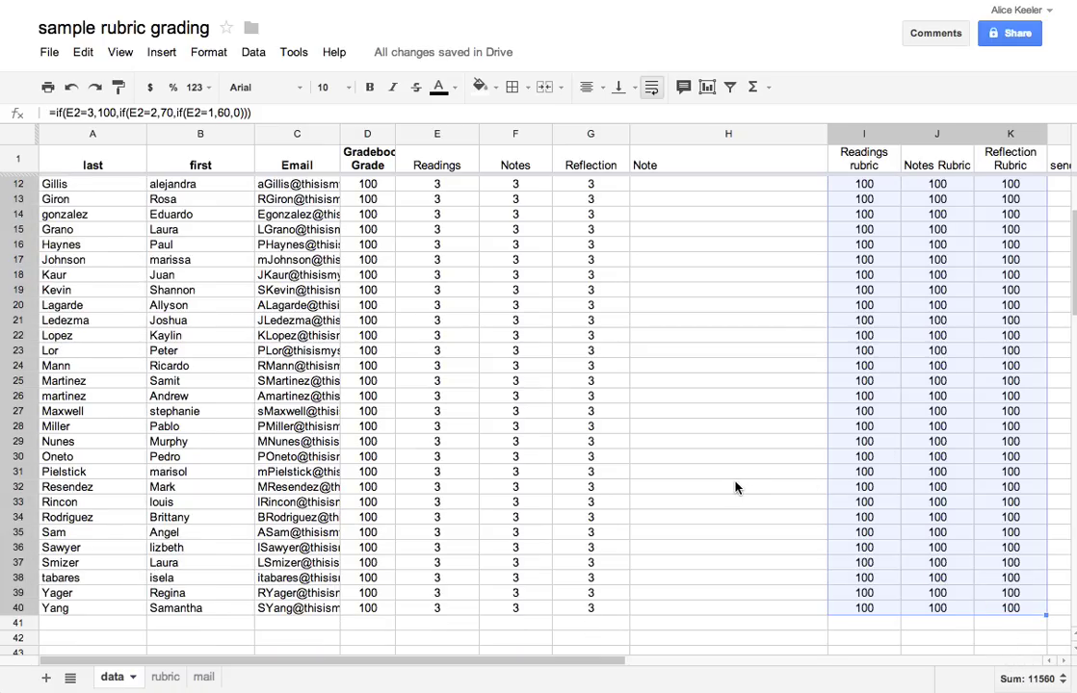
Step: Change test scores: F27 to 2, E29 to 0, F31 to 4 and G35 to 0
{"action": "left_click", "coordinate": [500, 418]}
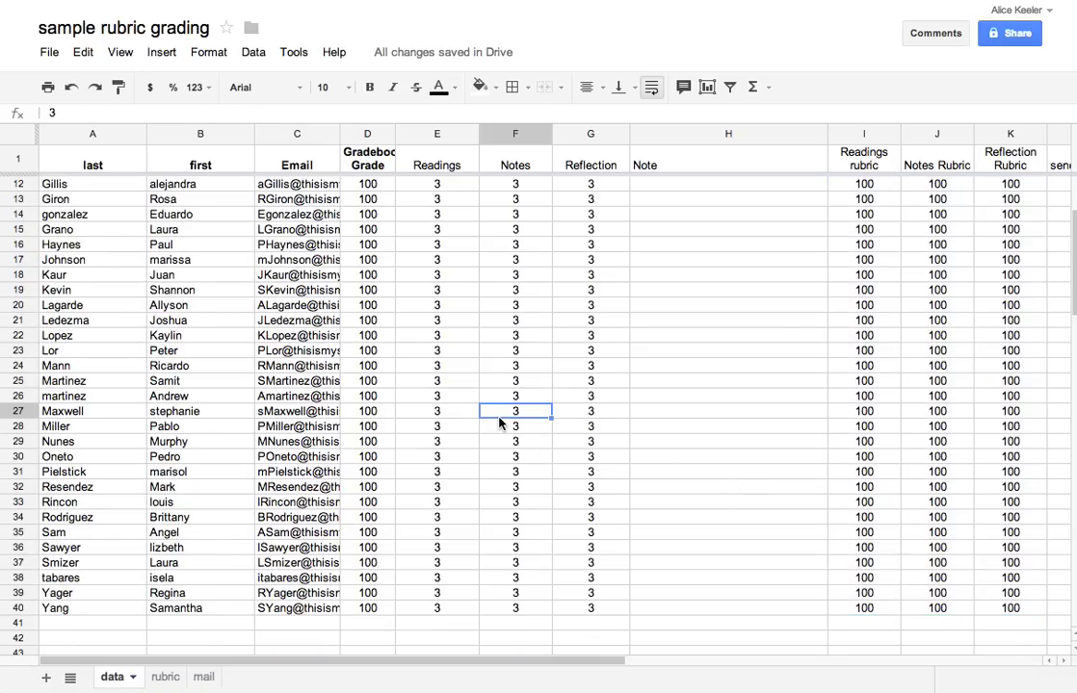
{"action": "type", "text": "2"}
{"action": "left_click", "coordinate": [451, 441]}
{"action": "type", "text": "0"}
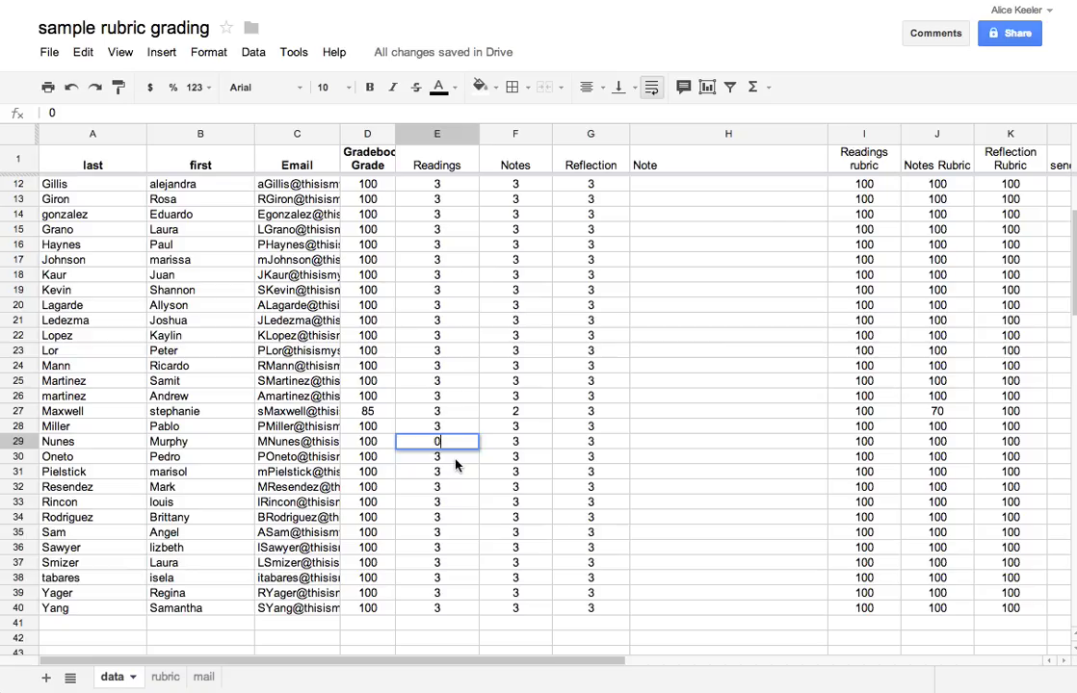
{"action": "left_click", "coordinate": [457, 471]}
{"action": "left_click", "coordinate": [514, 472]}
{"action": "type", "text": "4"}
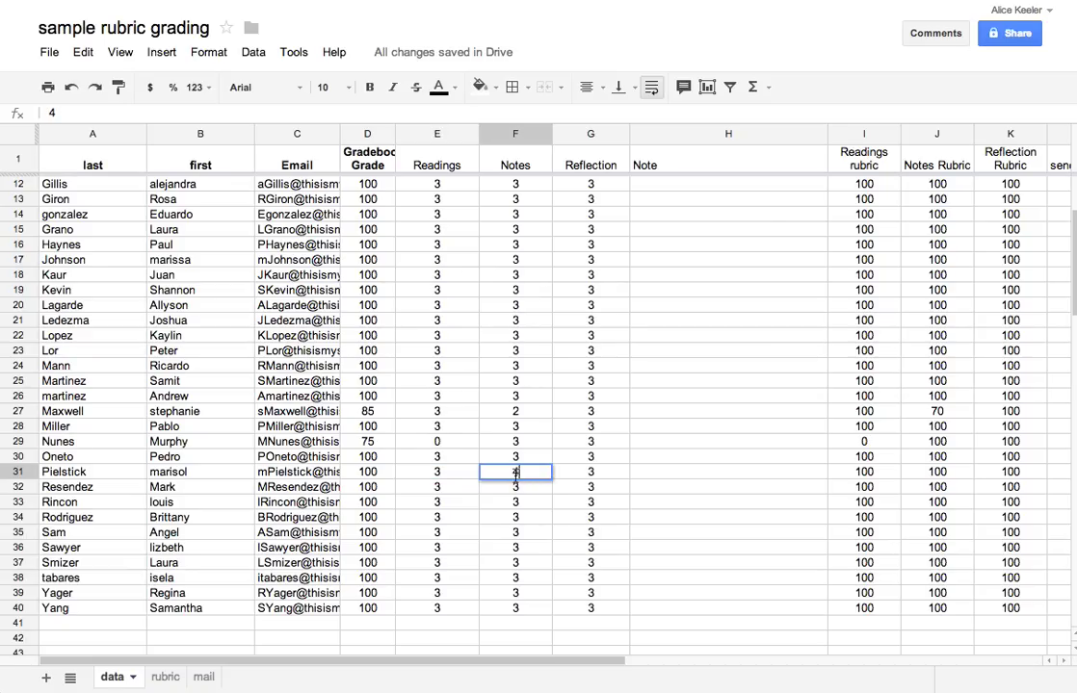
{"action": "left_click", "coordinate": [587, 486]}
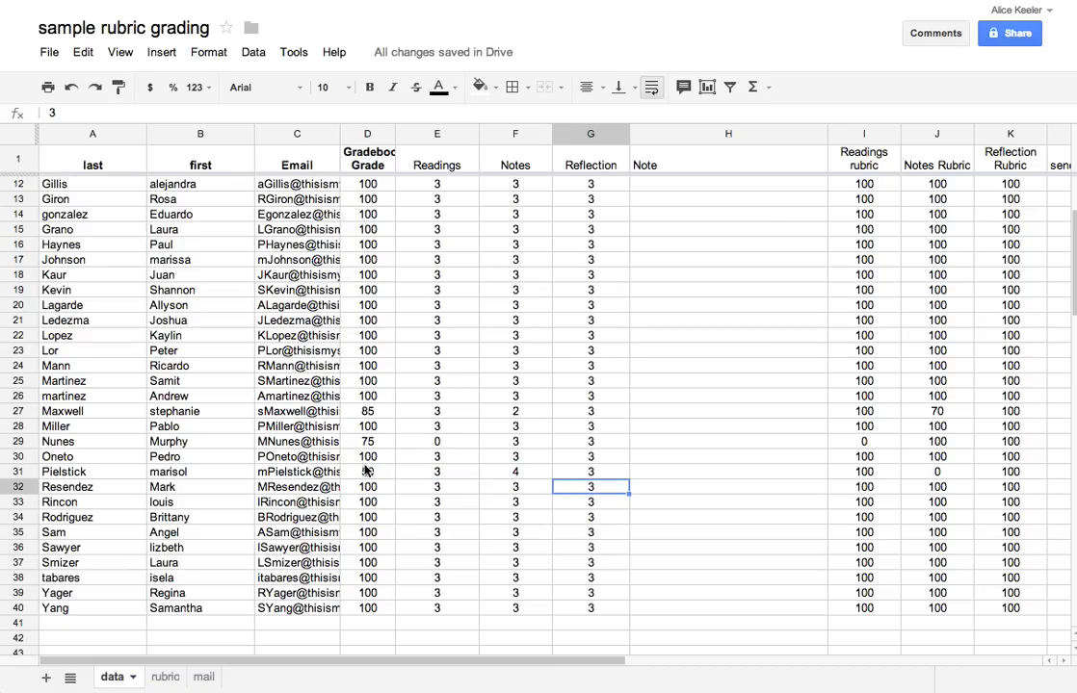
{"action": "left_click", "coordinate": [592, 533]}
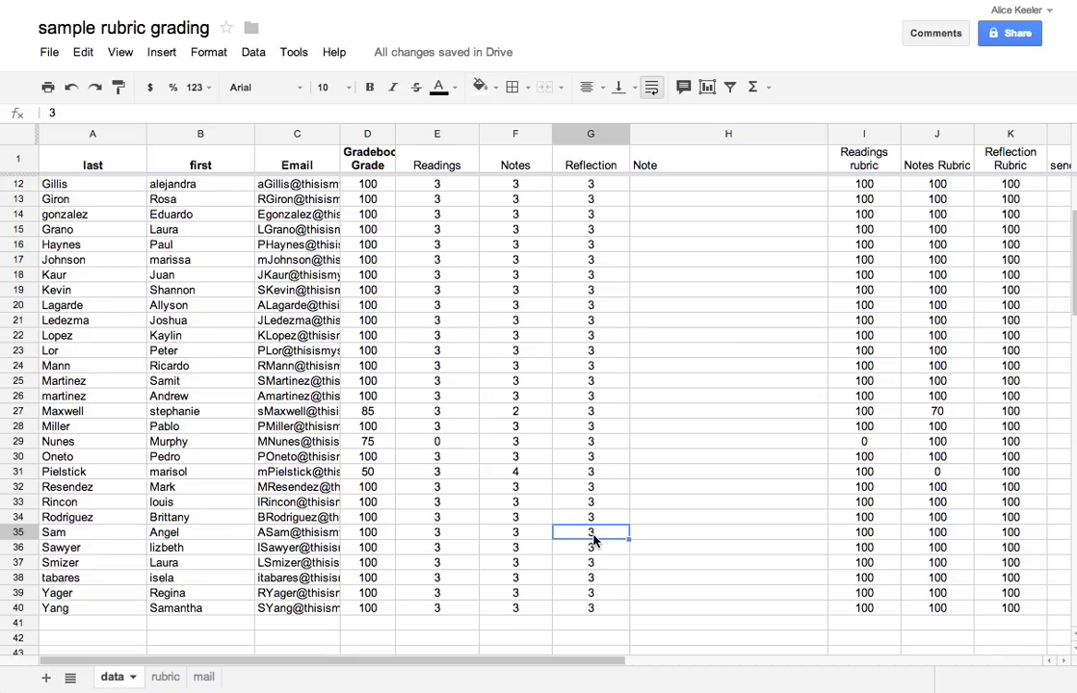
{"action": "type", "text": "0"}
{"action": "left_click", "coordinate": [567, 566]}
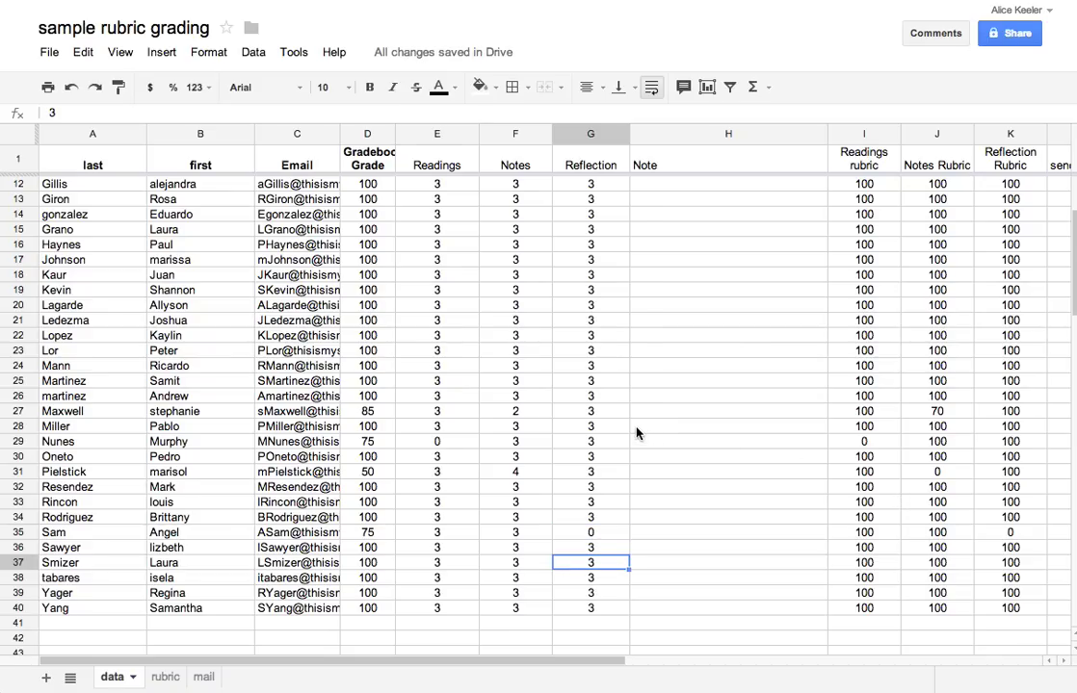
Step: Set row 30's scores to 0/0/2 and review the resulting grade in D30
{"action": "left_click", "coordinate": [436, 458]}
{"action": "type", "text": "0"}
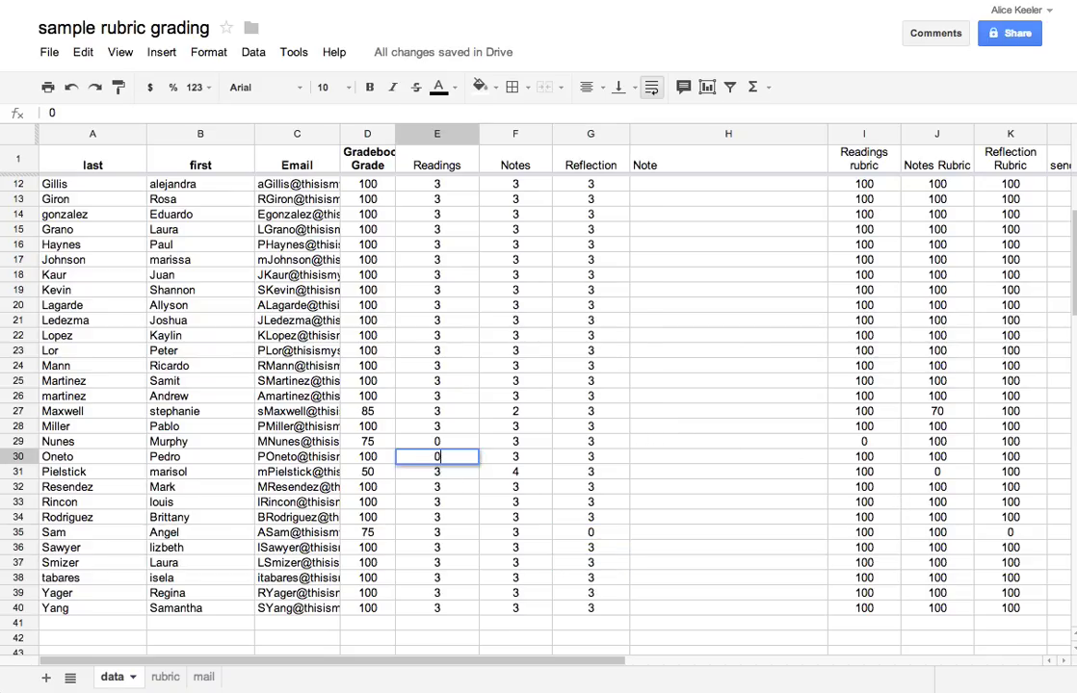
{"action": "key", "text": "Tab"}
{"action": "type", "text": "0"}
{"action": "key", "text": "Tab"}
{"action": "type", "text": "2"}
{"action": "key", "text": "Tab"}
{"action": "key", "text": "Tab"}
{"action": "key", "text": "Tab"}
{"action": "key", "text": "Tab"}
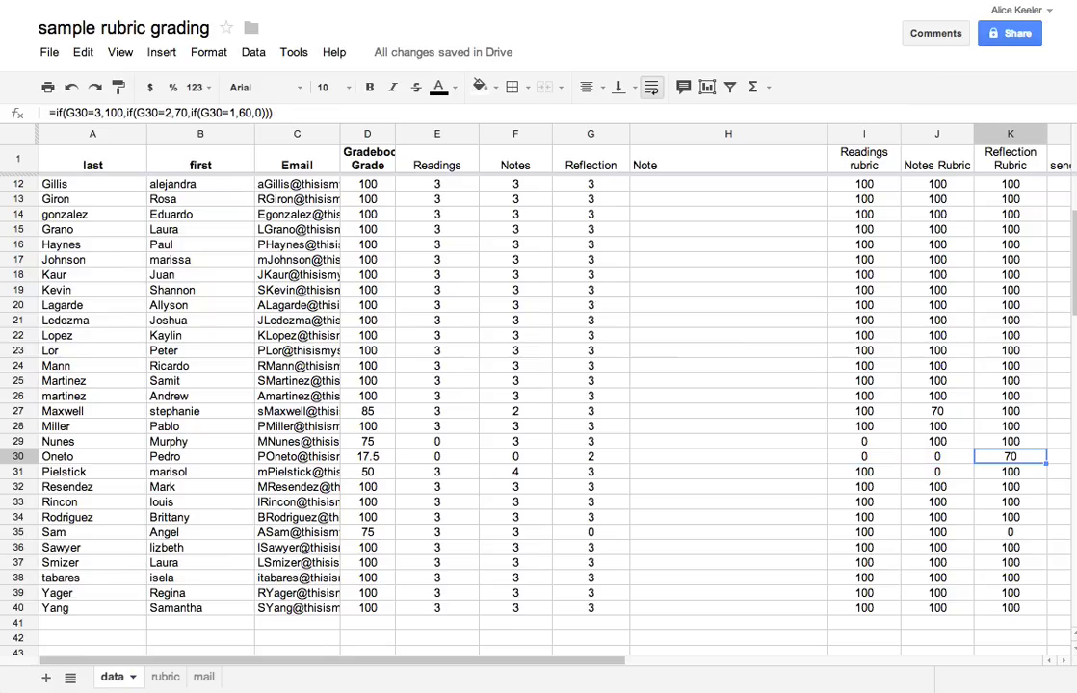
{"action": "key", "text": "Left"}
{"action": "key", "text": "Left"}
{"action": "key", "text": "Left"}
{"action": "key", "text": "Left"}
{"action": "key", "text": "Left"}
{"action": "key", "text": "Left"}
{"action": "key", "text": "Left"}
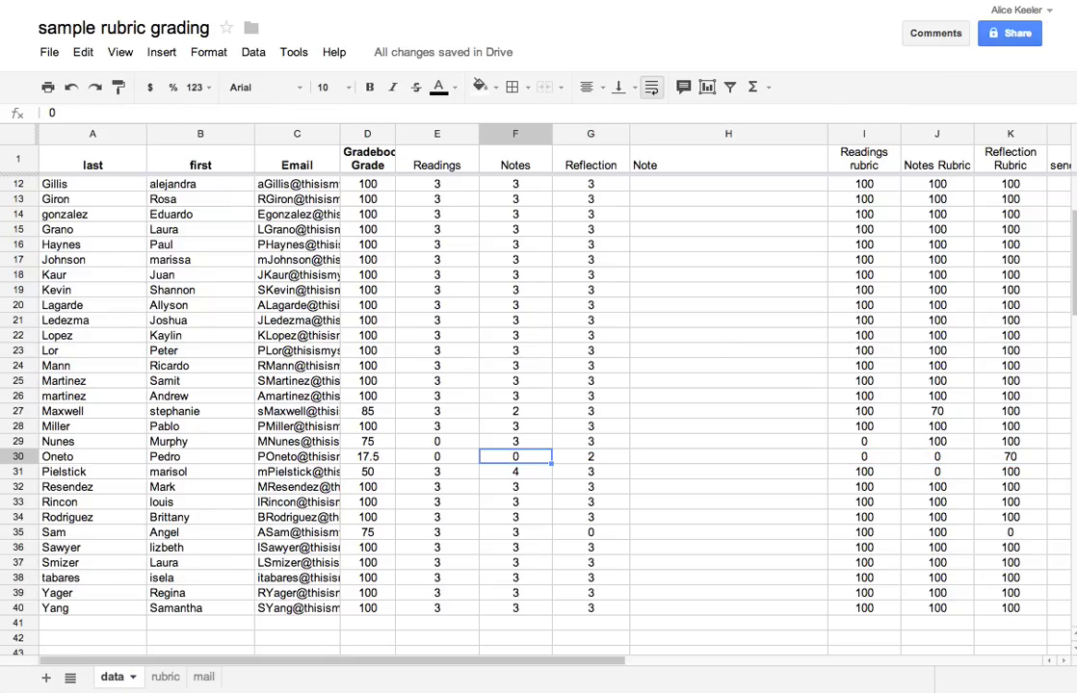
{"action": "scroll", "coordinate": [538, 414], "scroll_direction": "up", "scroll_amount": 4}
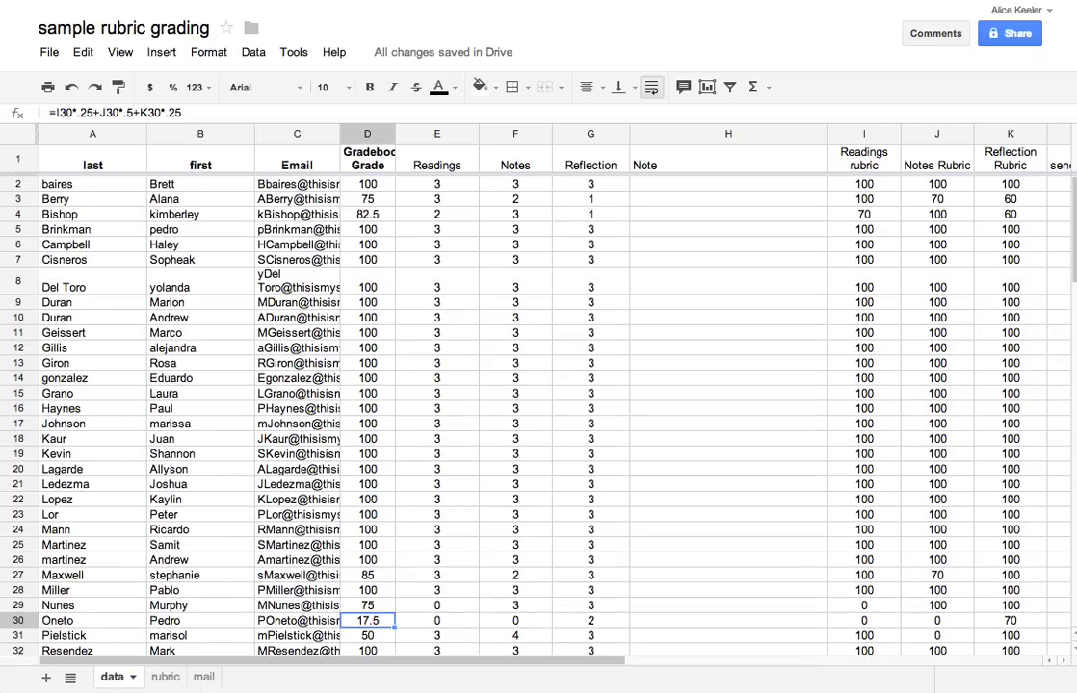
{"action": "double_click", "coordinate": [366, 190]}
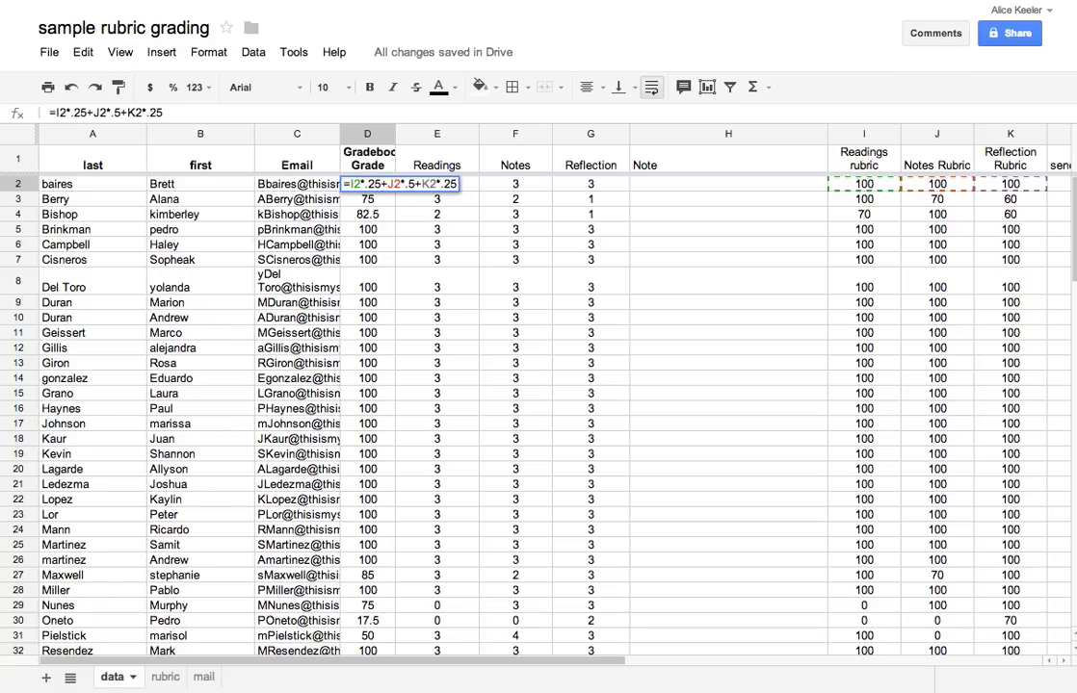
{"action": "key", "text": "ctrl+shift+Page_Down"}
{"action": "key", "text": "ctrl+shift+Page_Down"}
{"action": "key", "text": "Delete"}
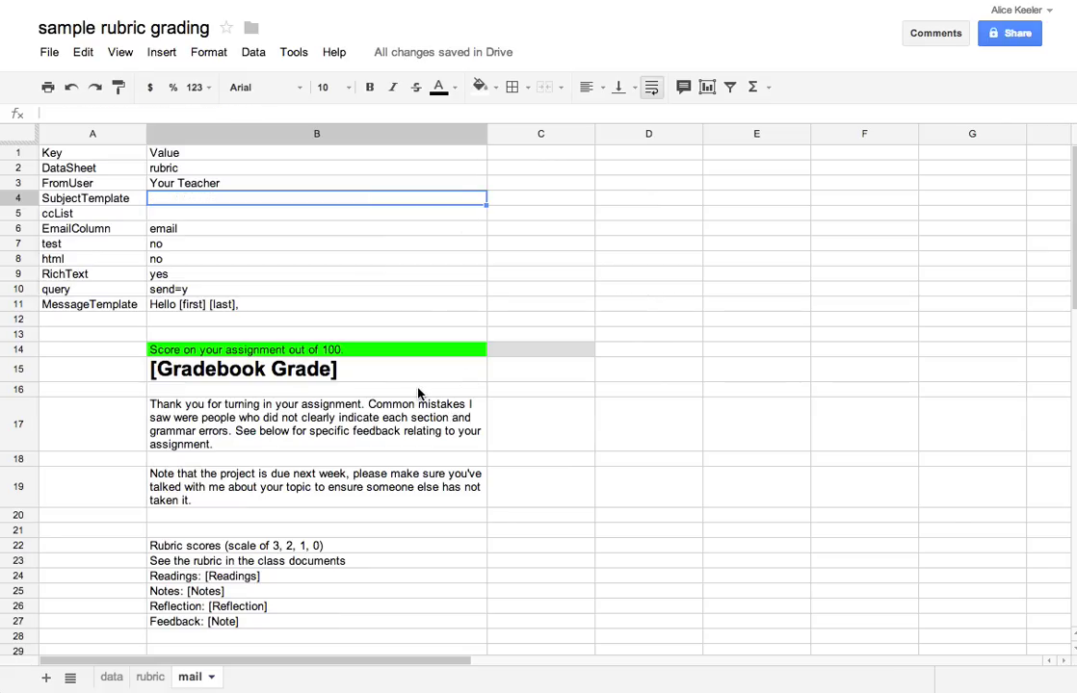
{"action": "left_click", "coordinate": [112, 677]}
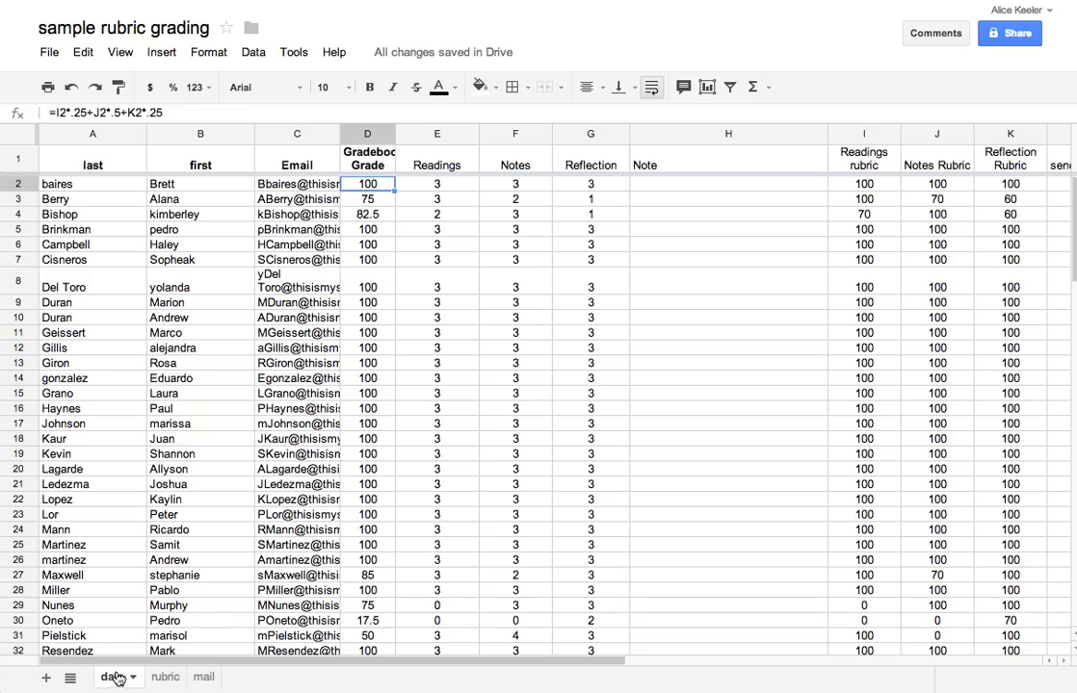
Step: Clear the existing grade formula from D2
{"action": "double_click", "coordinate": [366, 184]}
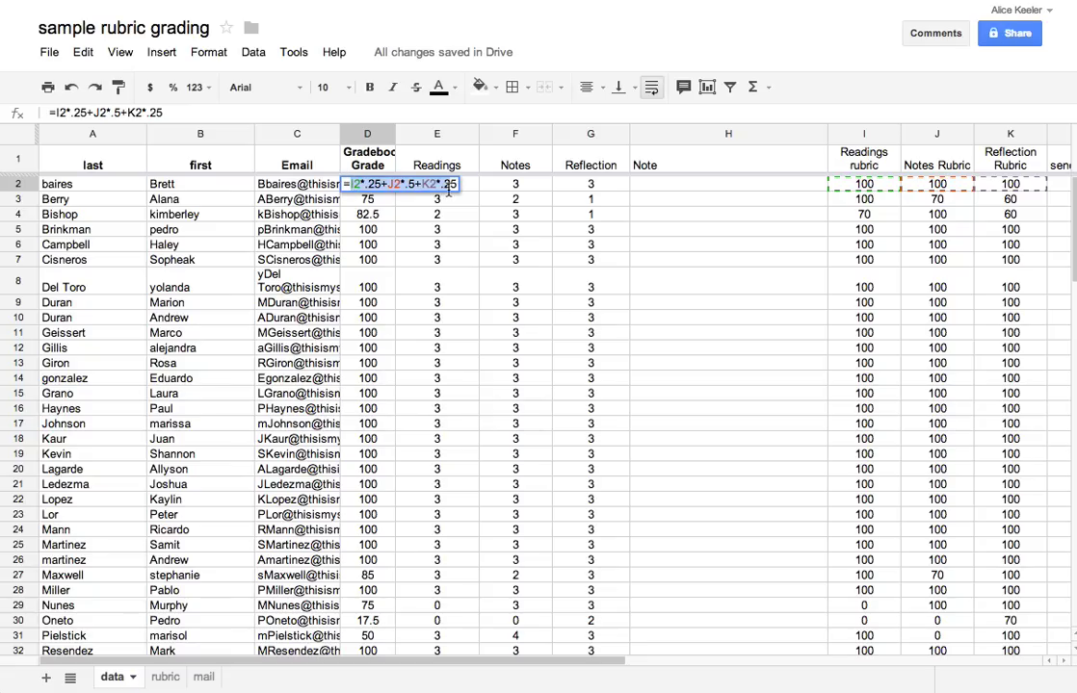
{"action": "key", "text": "ctrl+a"}
{"action": "key", "text": "BackSpace"}
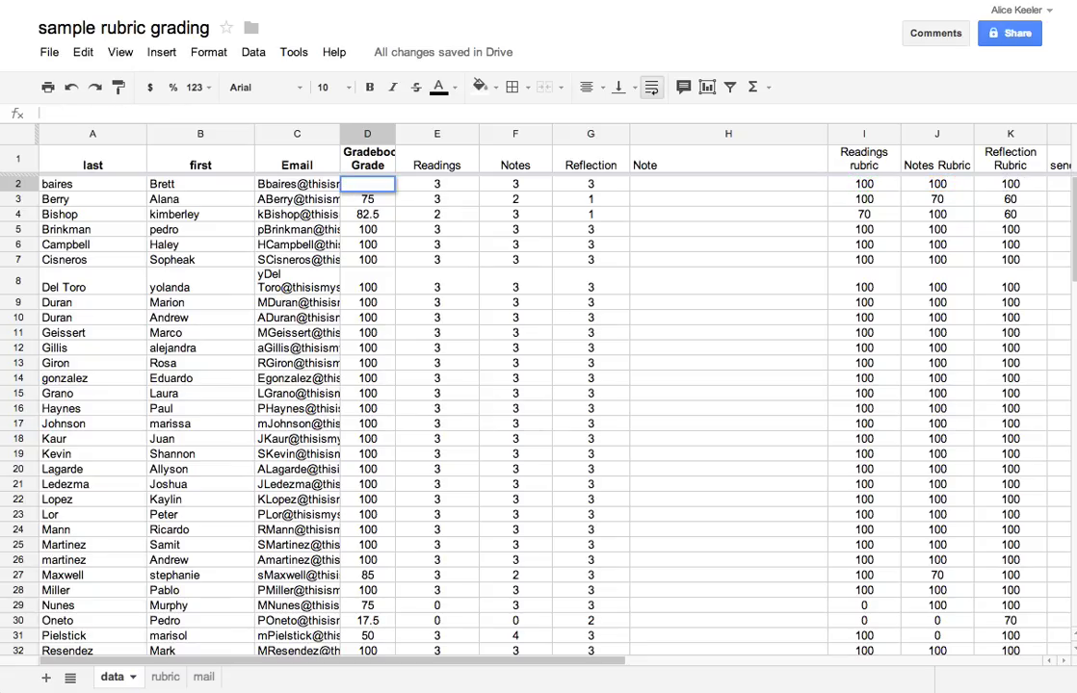
{"action": "key", "text": "Return"}
{"action": "key", "text": "Up"}
Step: Type =I2*0.25+J2*0.50+K2*0.25 into D2, referencing the three rubric cells
{"action": "type", "text": "="}
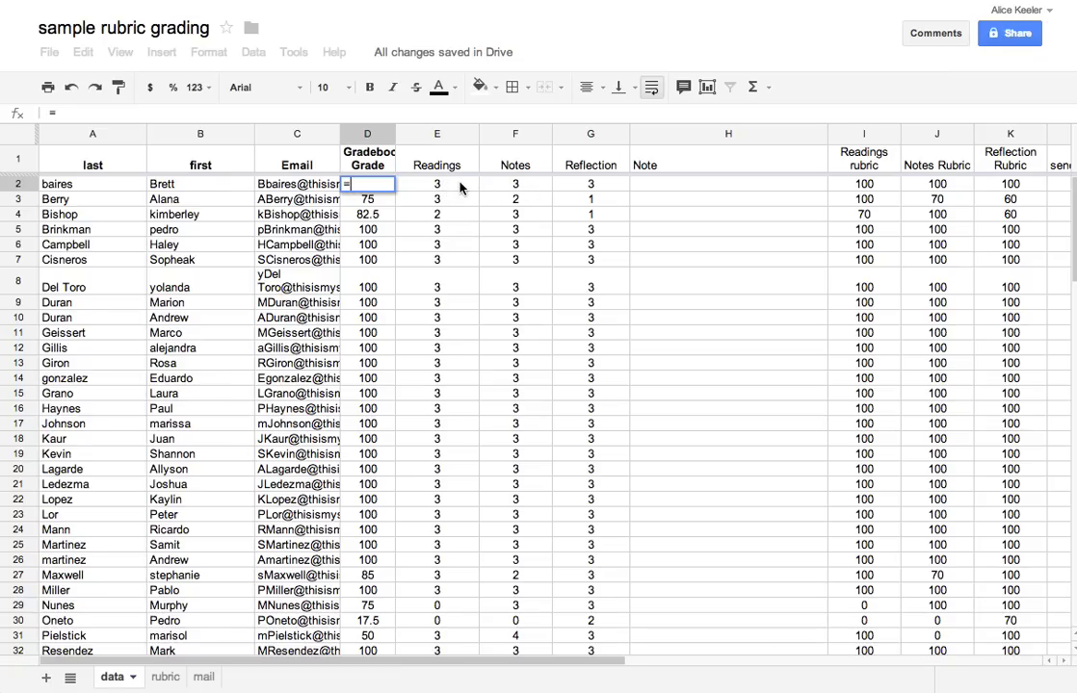
{"action": "left_click", "coordinate": [868, 190]}
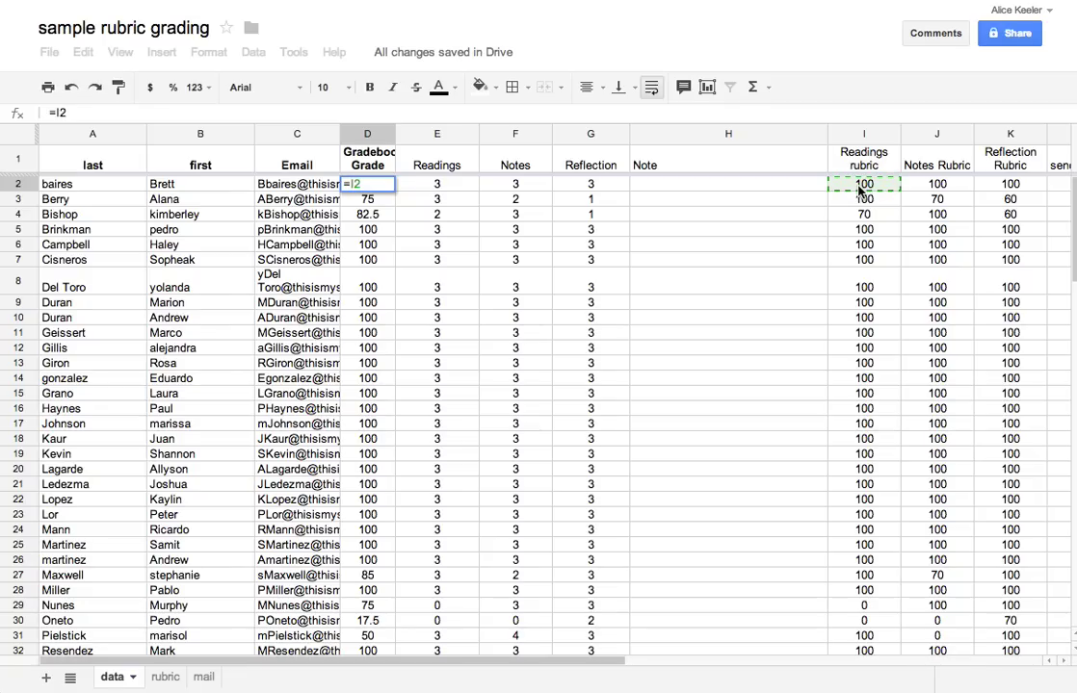
{"action": "type", "text": "*2"}
{"action": "key", "text": "BackSpace"}
{"action": "type", "text": "0.25+"}
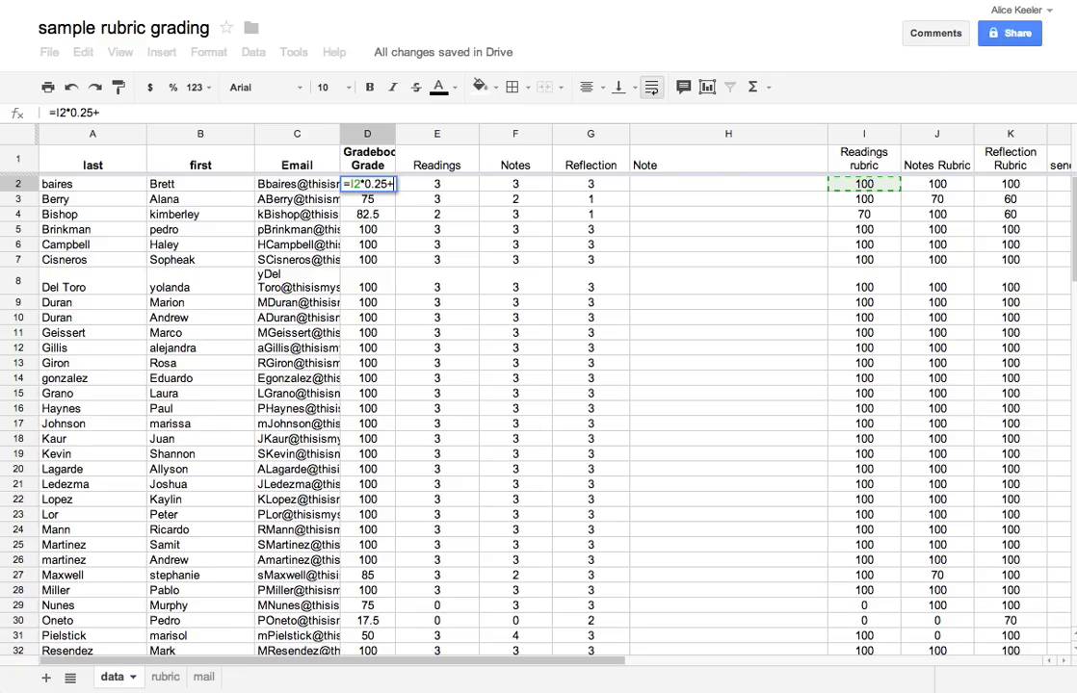
{"action": "left_click", "coordinate": [923, 186]}
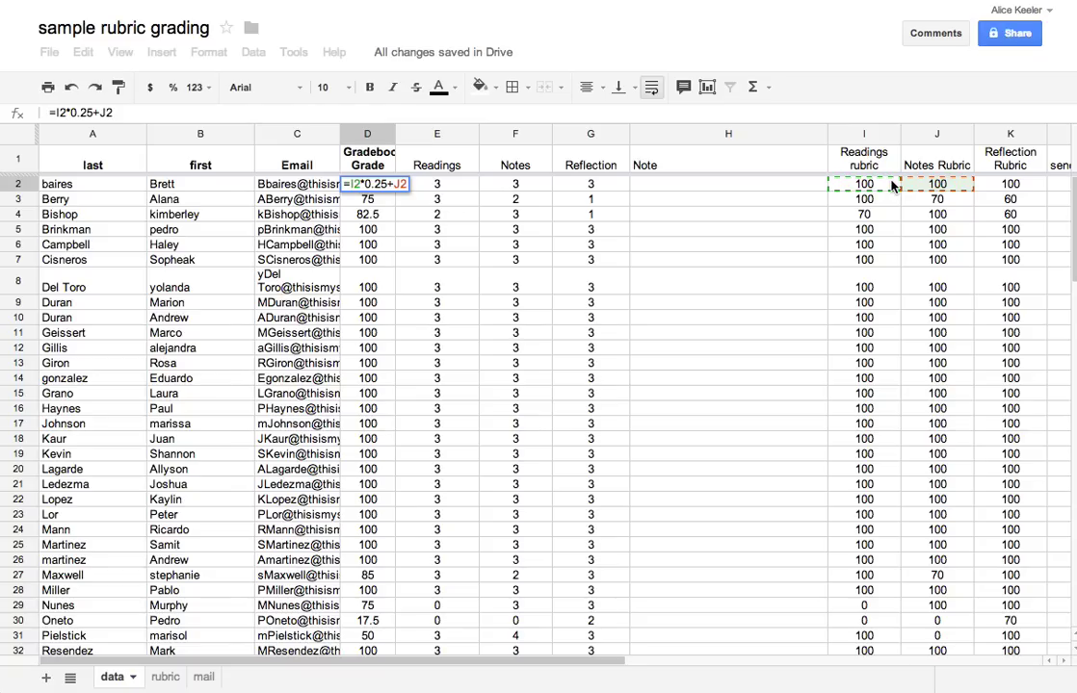
{"action": "type", "text": "*0.50"}
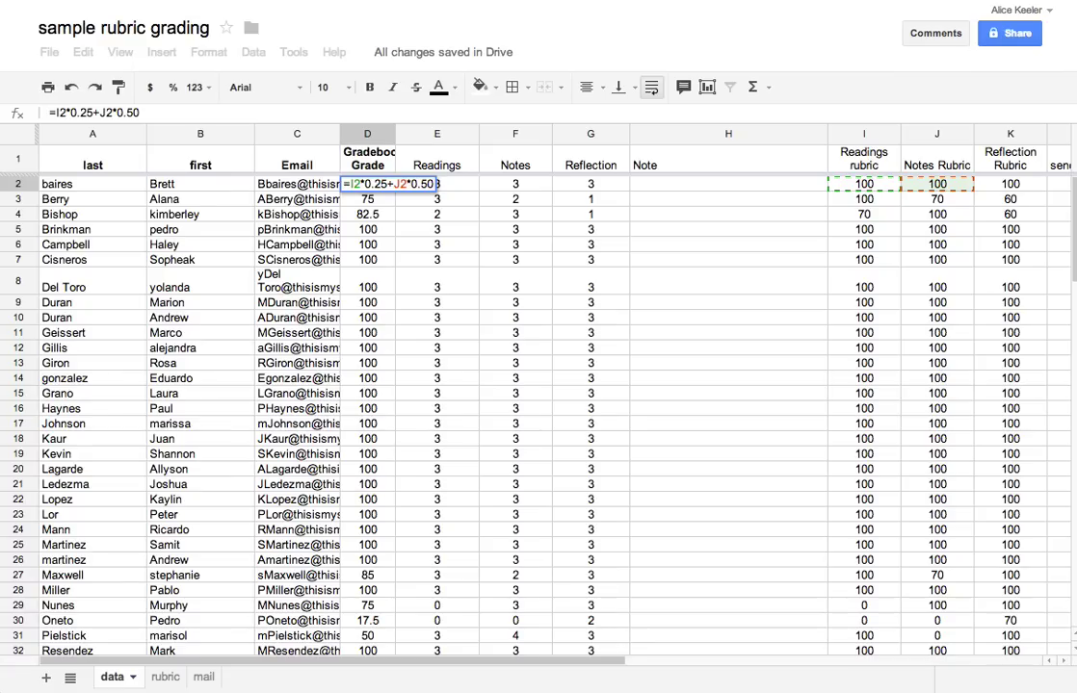
{"action": "type", "text": "+K2*-"}
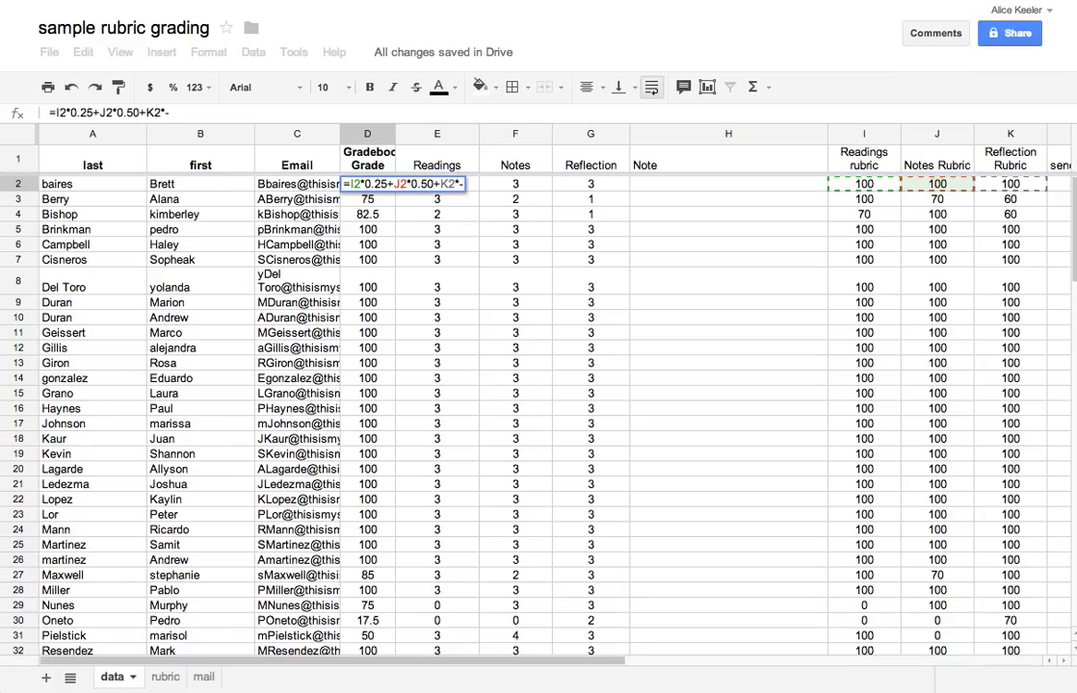
{"action": "key", "text": "BackSpace"}
{"action": "type", "text": "0.25"}
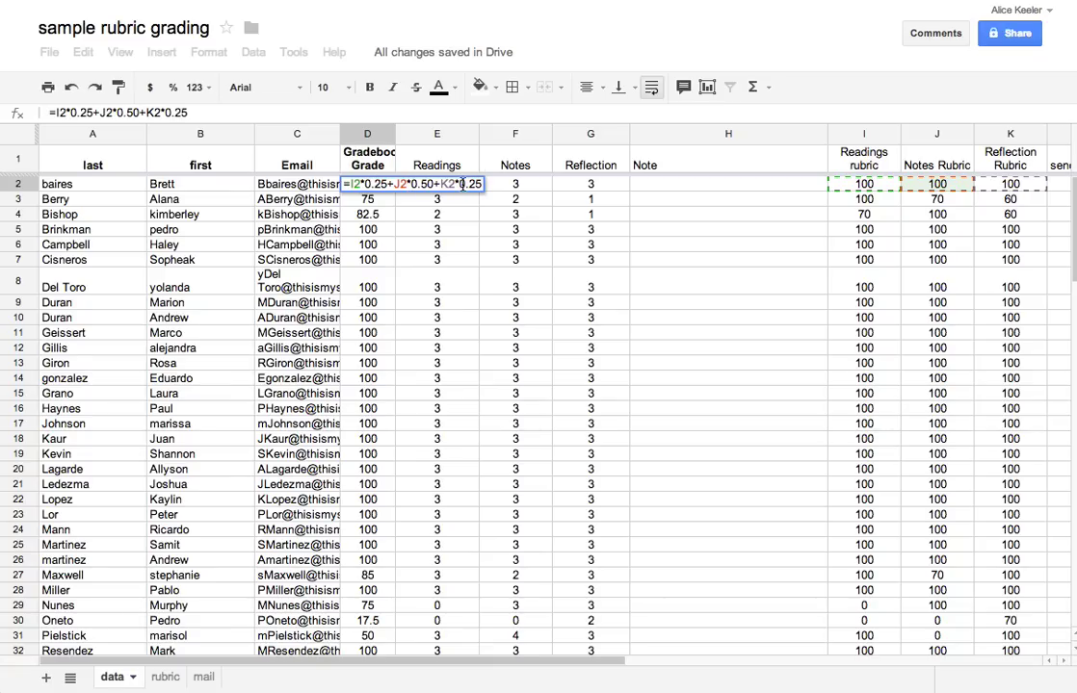
{"action": "mouse_move", "coordinate": [457, 184]}
{"action": "left_mouse_down"}
{"action": "mouse_move", "coordinate": [484, 183]}
{"action": "mouse_move", "coordinate": [468, 183]}
{"action": "left_mouse_up"}
Step: Confirm D2's new grade formula and inspect D3's formula without changing it
{"action": "key", "text": "Return"}
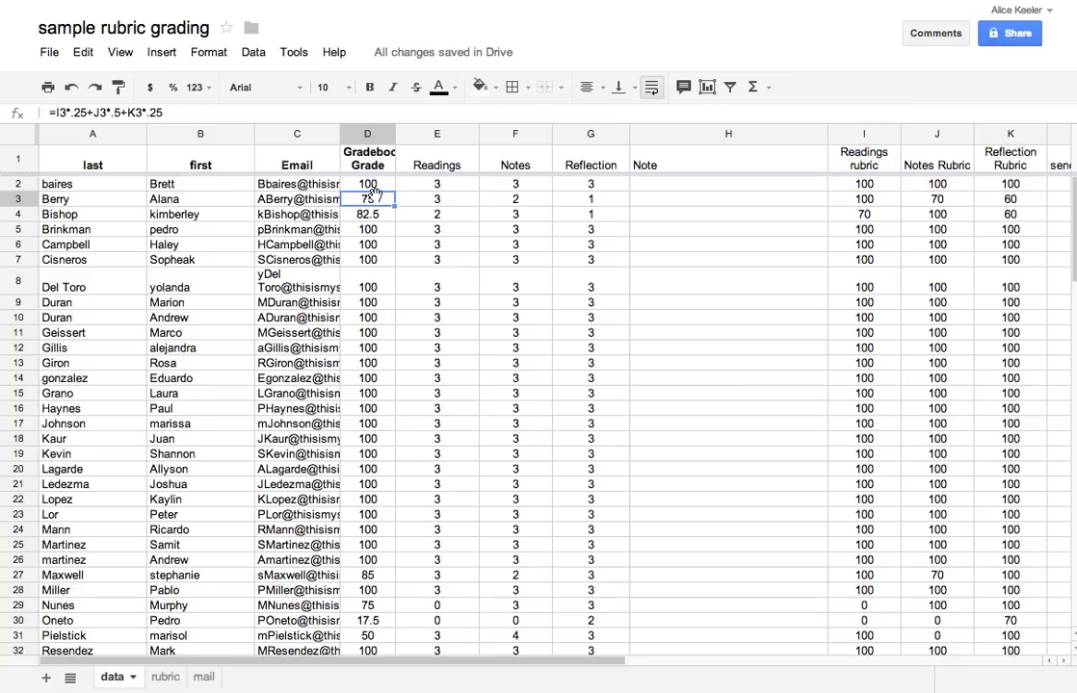
{"action": "double_click", "coordinate": [386, 200]}
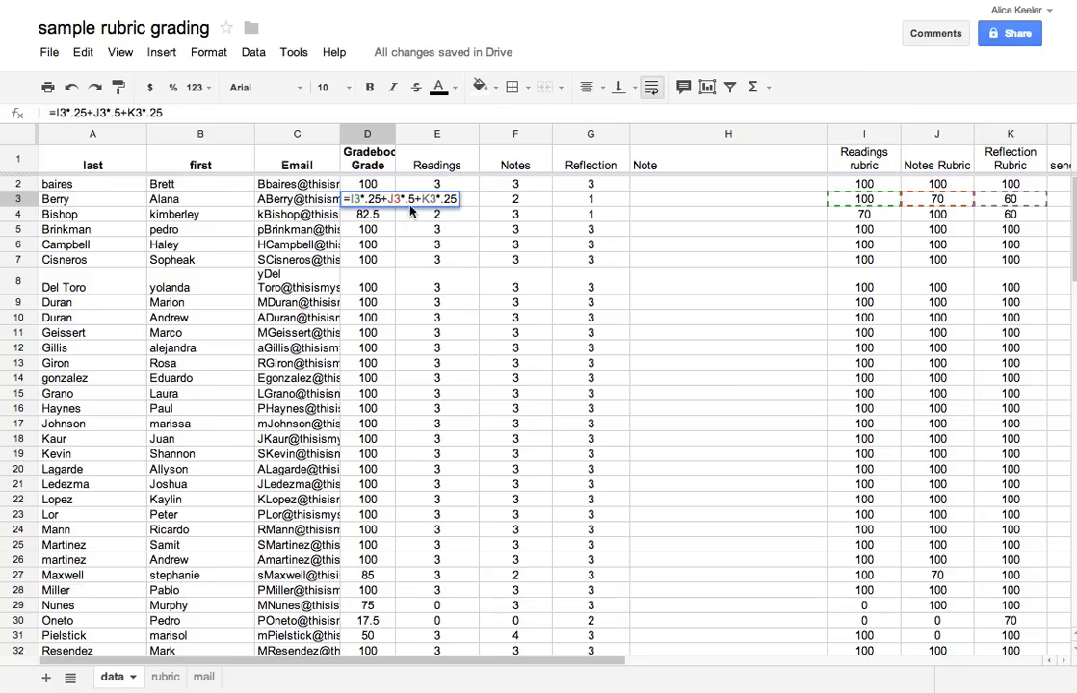
{"action": "key", "text": "Return"}
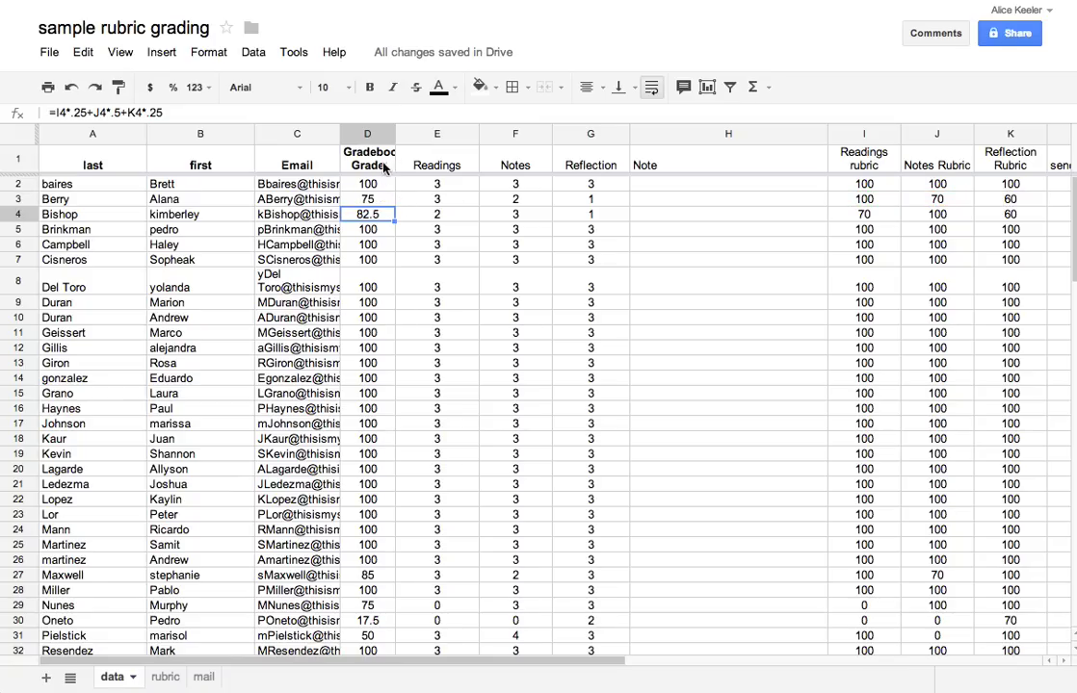
{"action": "scroll", "coordinate": [364, 440], "scroll_direction": "down", "scroll_amount": 5}
{"action": "scroll", "coordinate": [363, 440], "scroll_direction": "up", "scroll_amount": 5}
Step: Set row 5's Readings, Notes and Reflection scores to 2, 1 and 0
{"action": "left_click", "coordinate": [436, 230]}
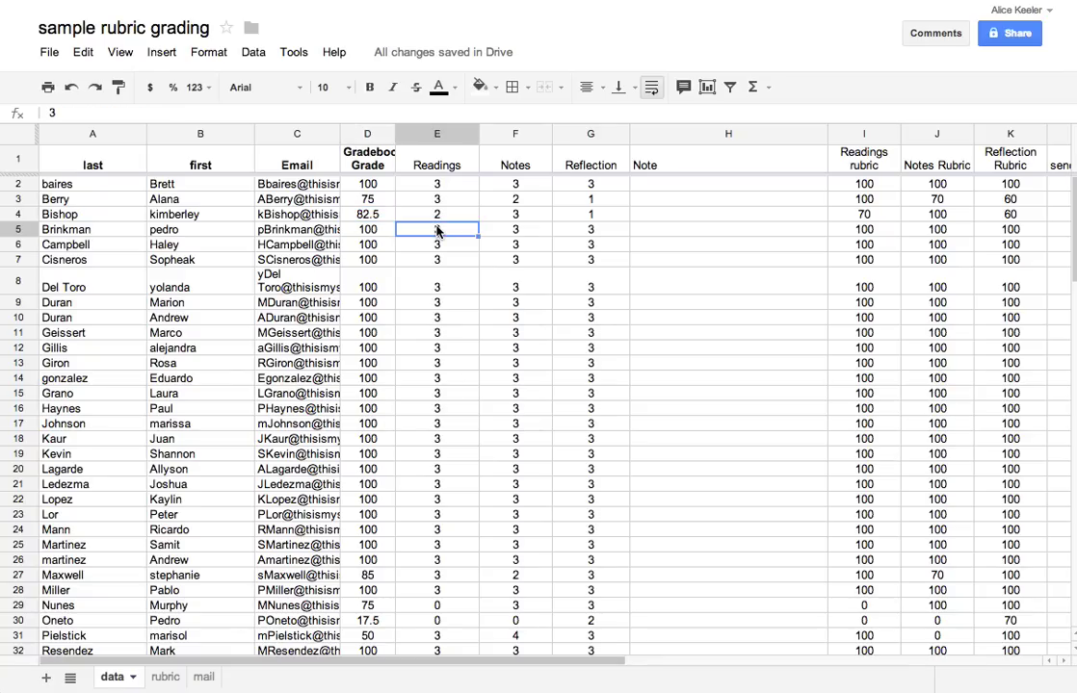
{"action": "type", "text": "2"}
{"action": "key", "text": "Tab"}
{"action": "type", "text": "1"}
{"action": "key", "text": "Tab"}
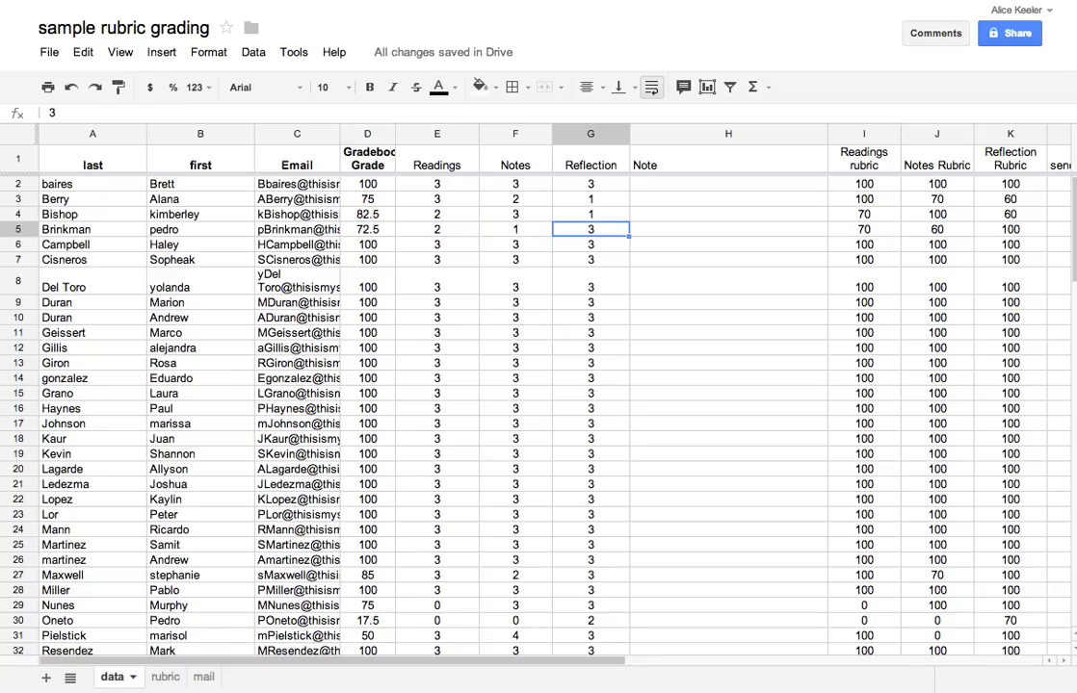
{"action": "type", "text": "0"}
{"action": "key", "text": "Return"}
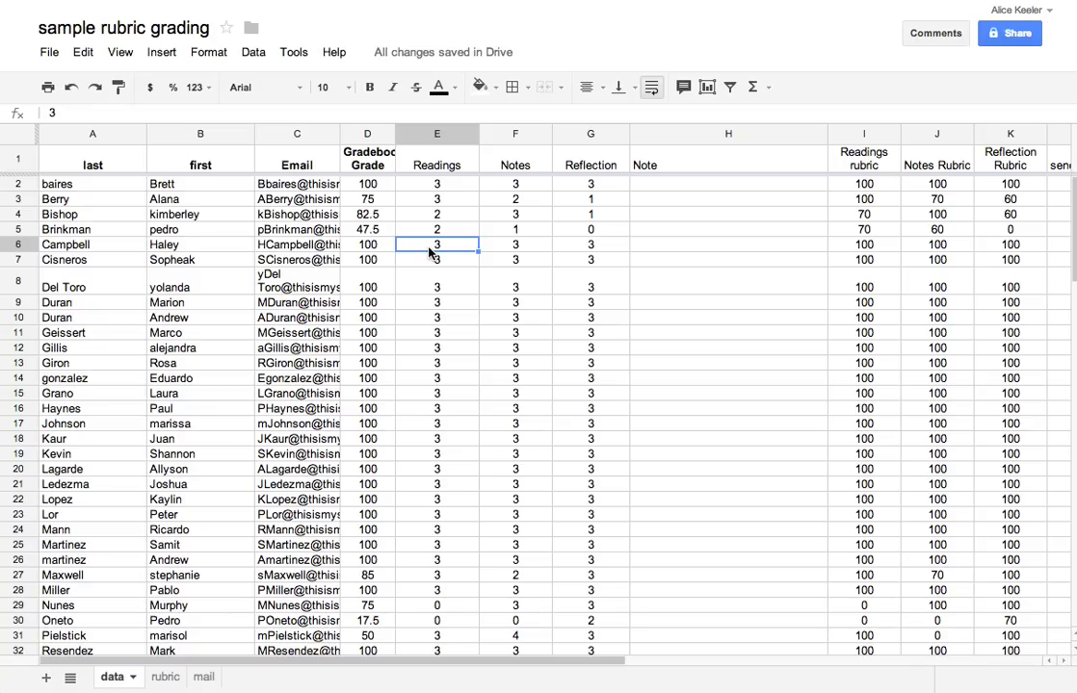
Step: Test a Readings score of 4 in E6, check I6's rubric, then restore E6 to 3
{"action": "type", "text": "4"}
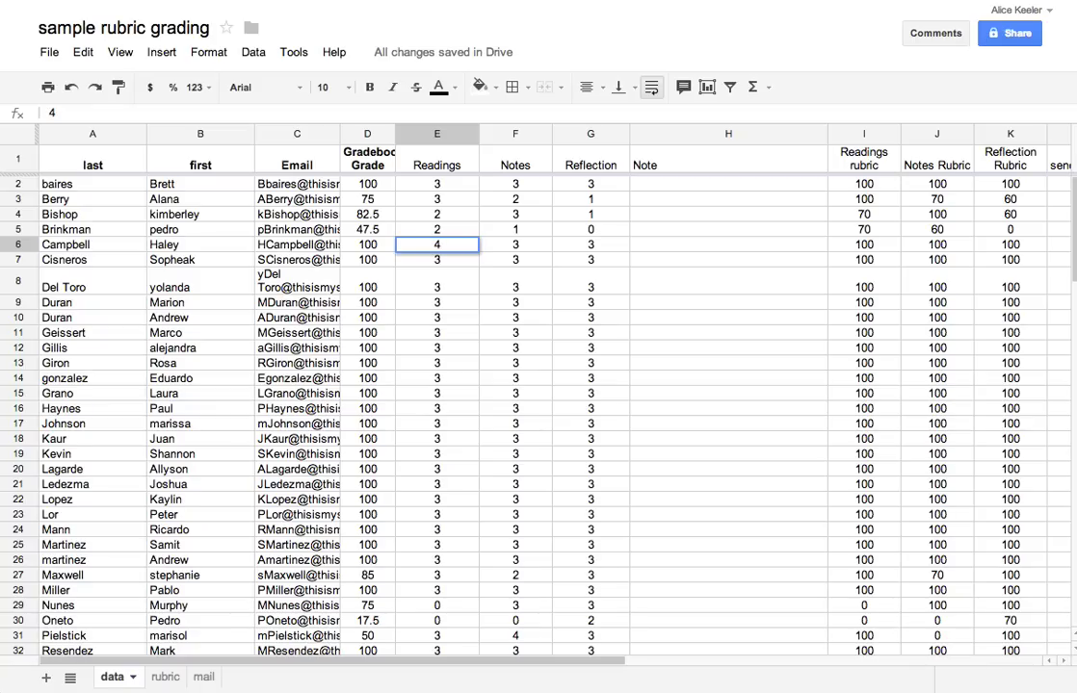
{"action": "key", "text": "Return"}
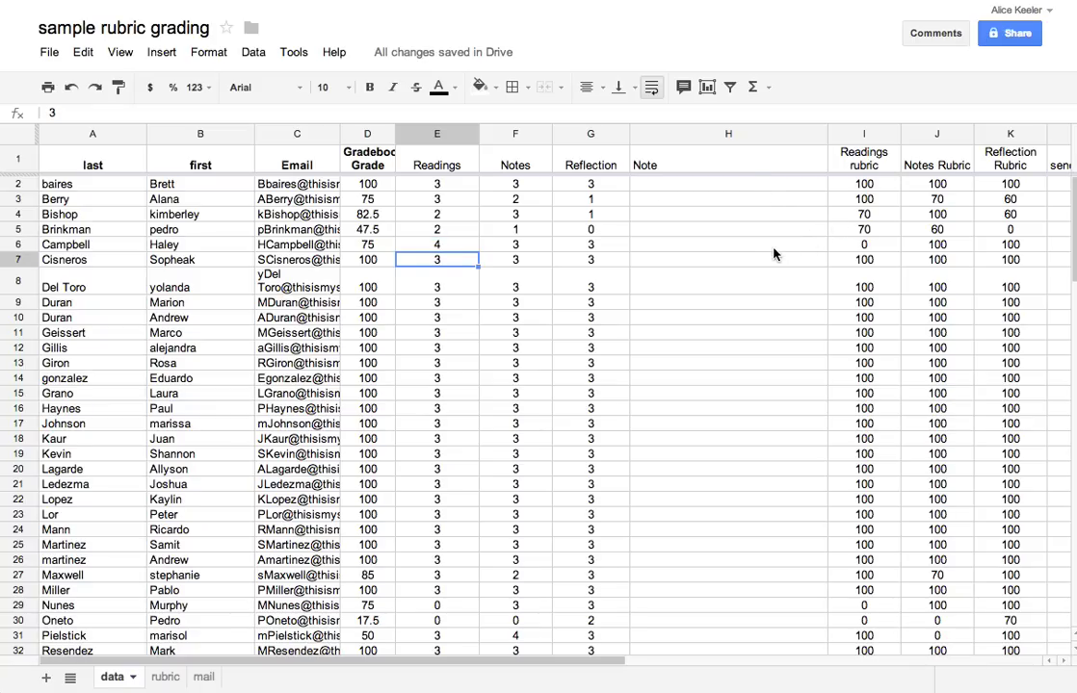
{"action": "left_click", "coordinate": [867, 249]}
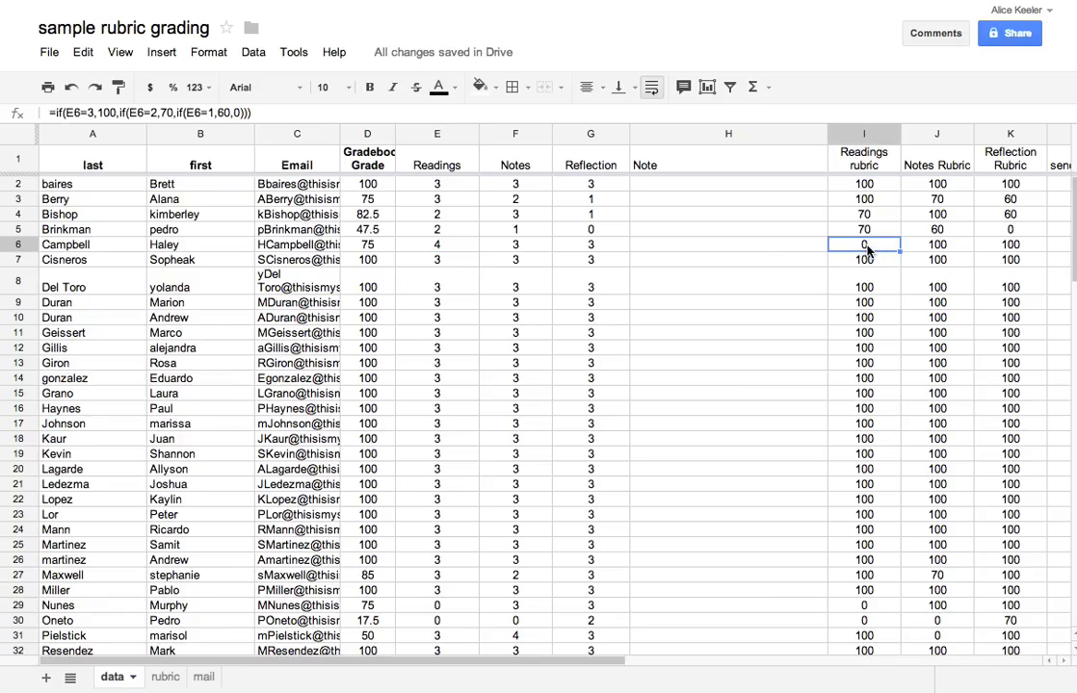
{"action": "left_click", "coordinate": [438, 246]}
{"action": "type", "text": "3"}
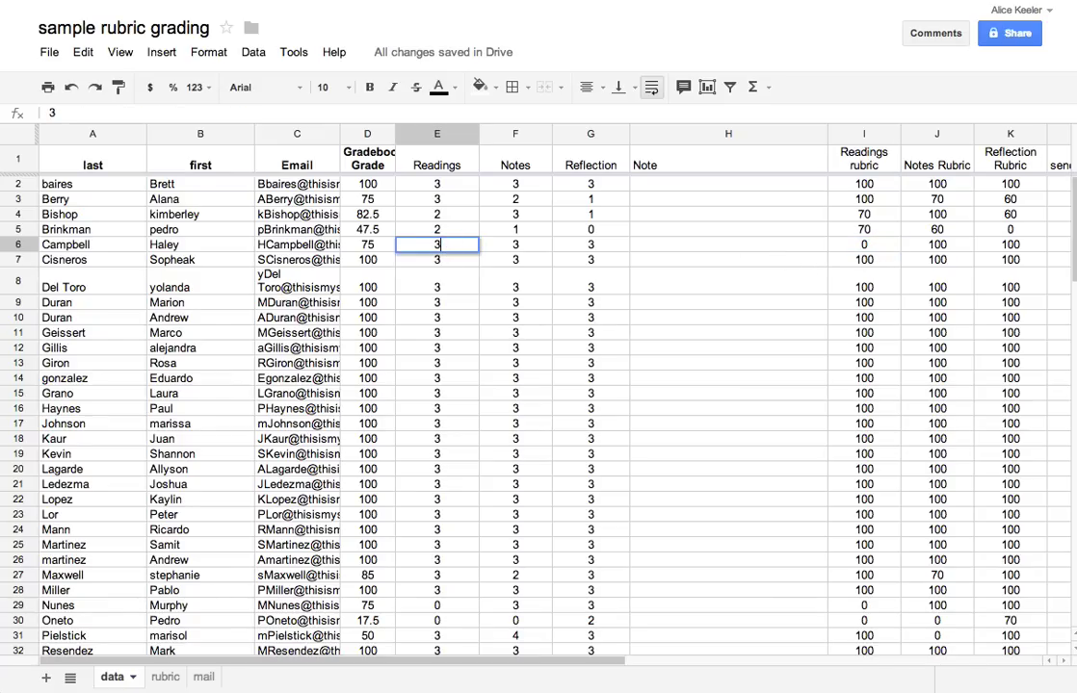
{"action": "key", "text": "Return"}
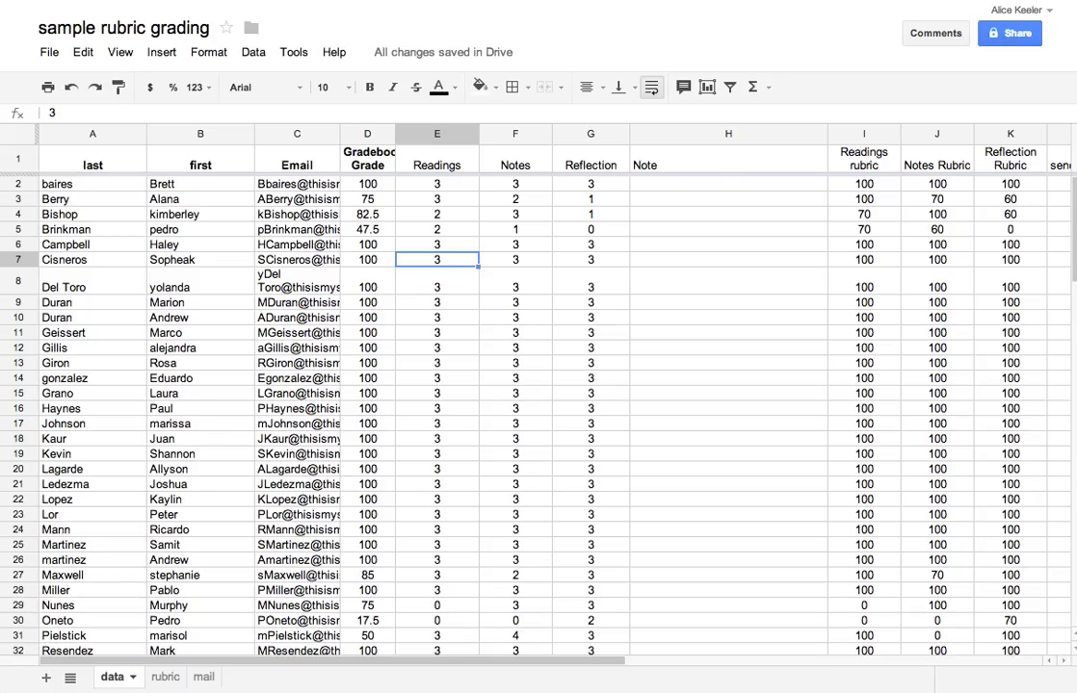
{"action": "left_click", "coordinate": [660, 189]}
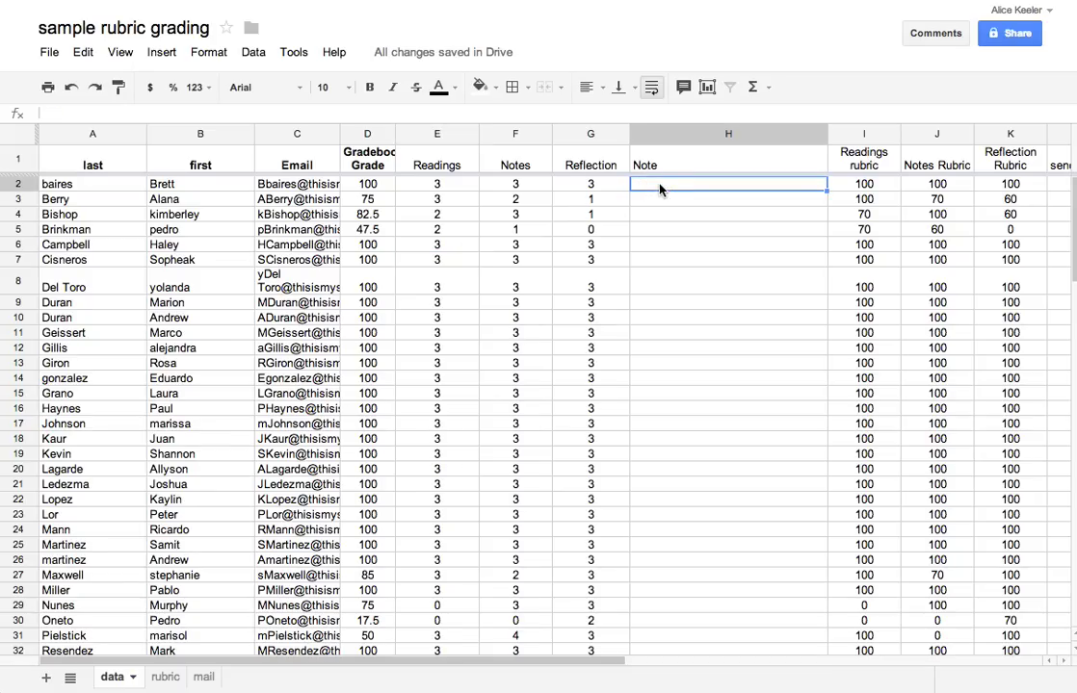
Step: Add the first student's praise note and 'You did not use proper grammar' for row 3
{"action": "type", "text": "This is fa"}
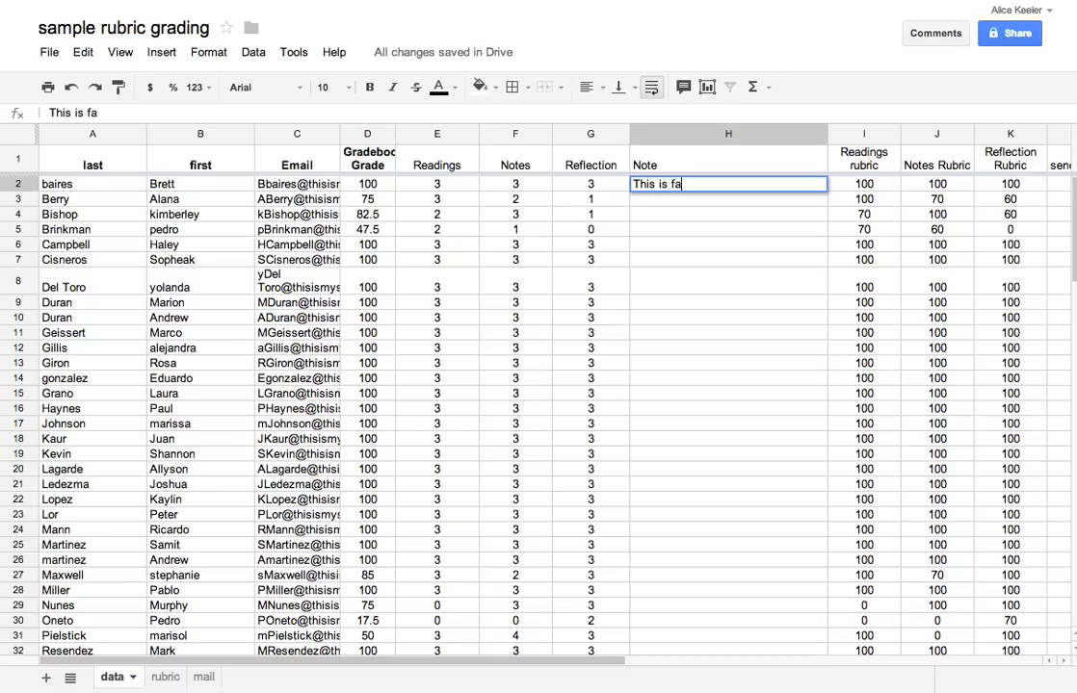
{"action": "type", "text": "bulous, I lo"}
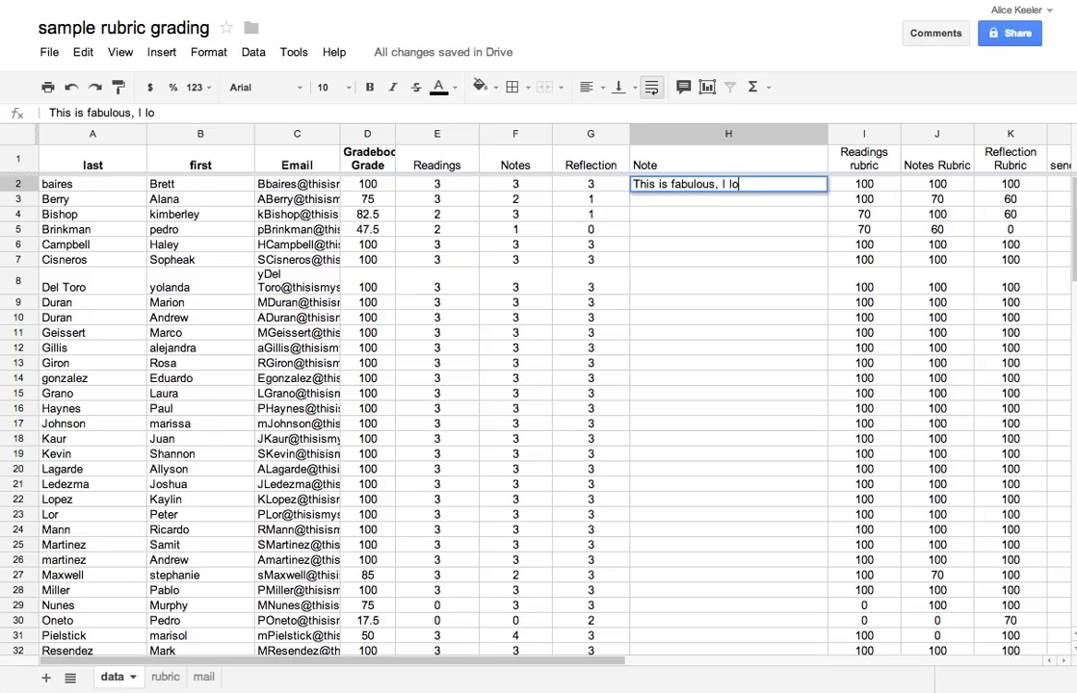
{"action": "type", "text": "ve how you used gl"}
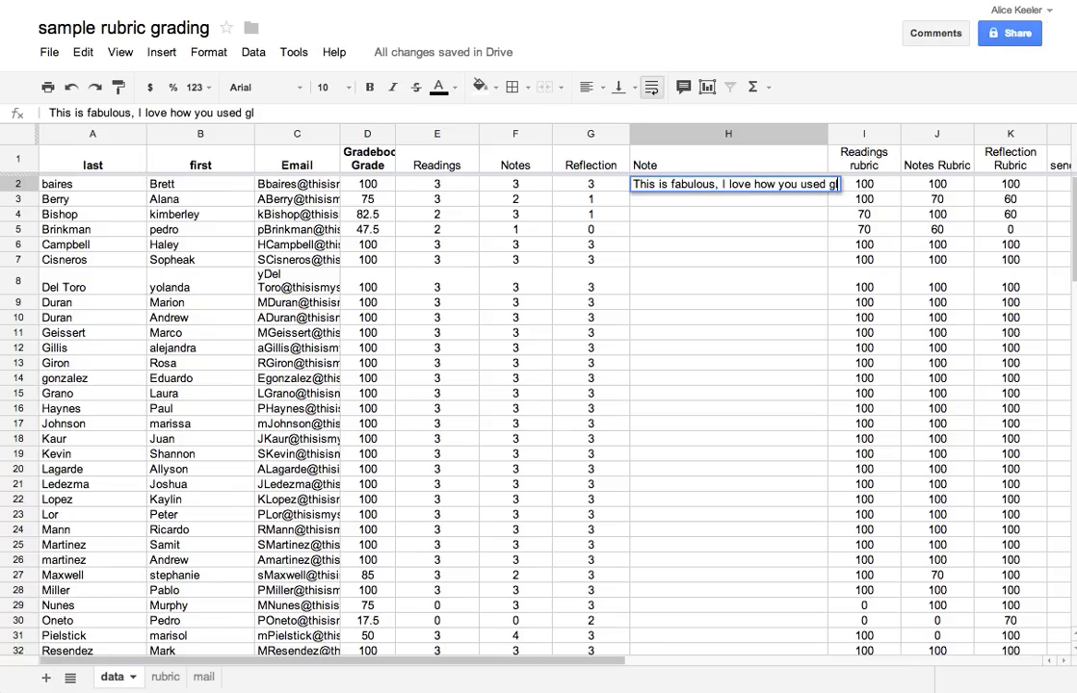
{"action": "type", "text": "itter and talk"}
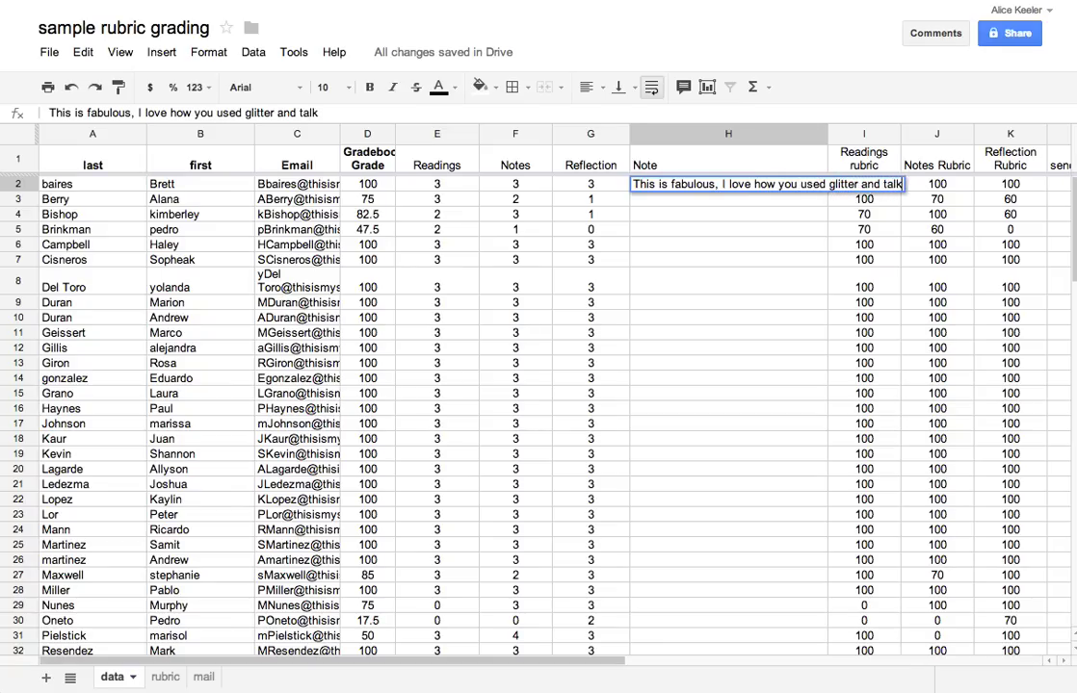
{"action": "type", "text": "ed about the "}
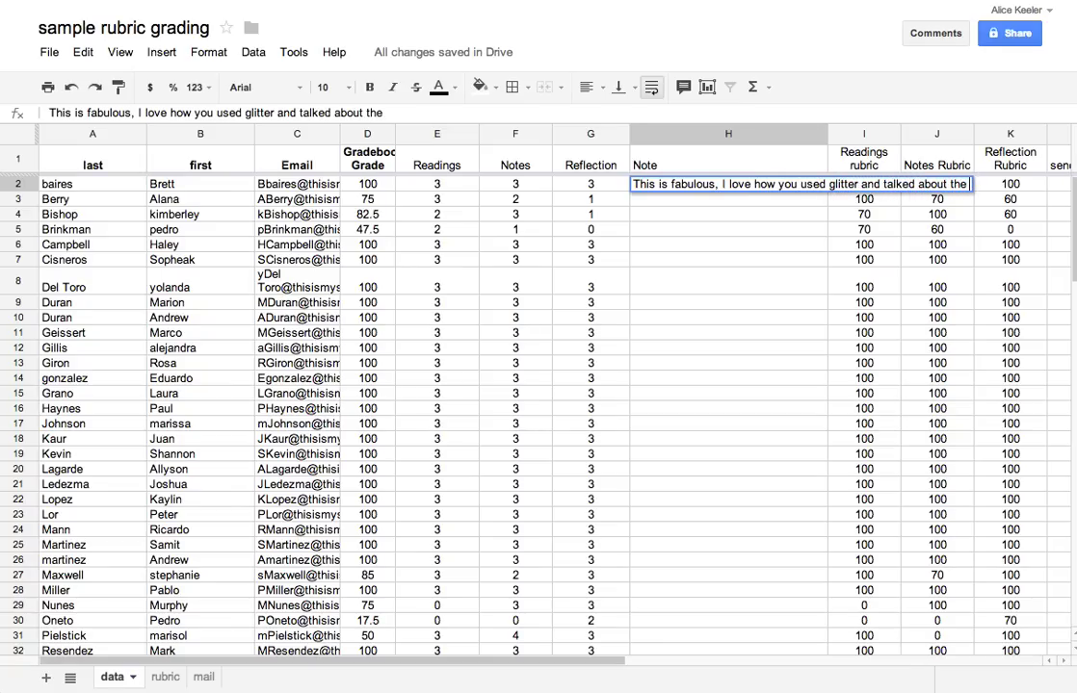
{"action": "type", "text": "president."}
{"action": "key", "text": "Return"}
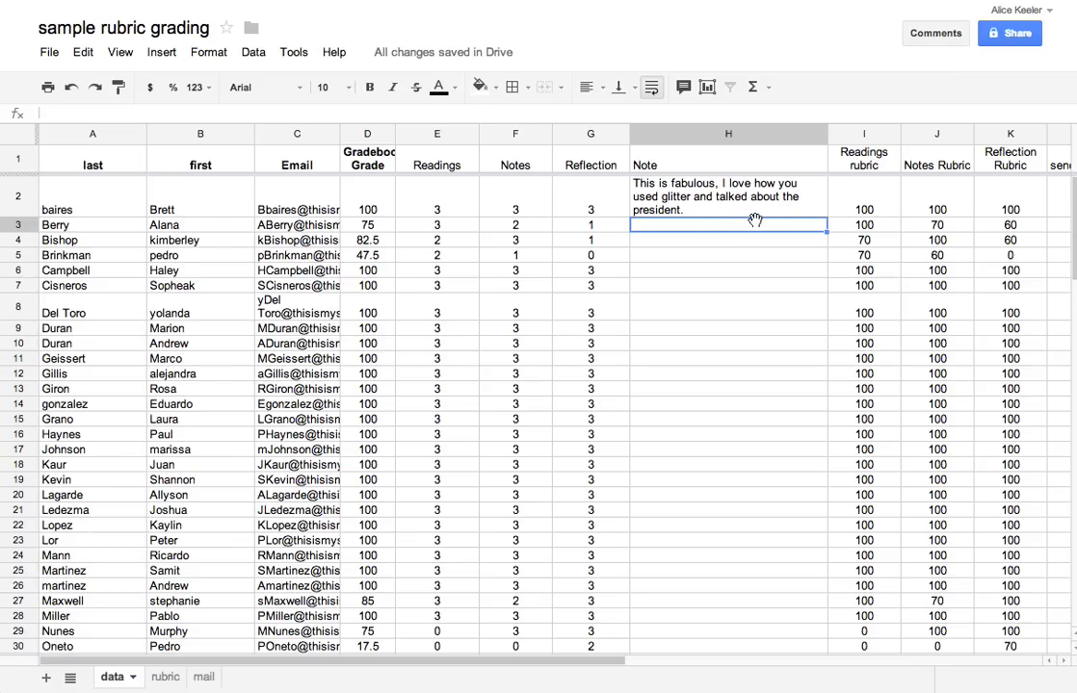
{"action": "type", "text": "You d"}
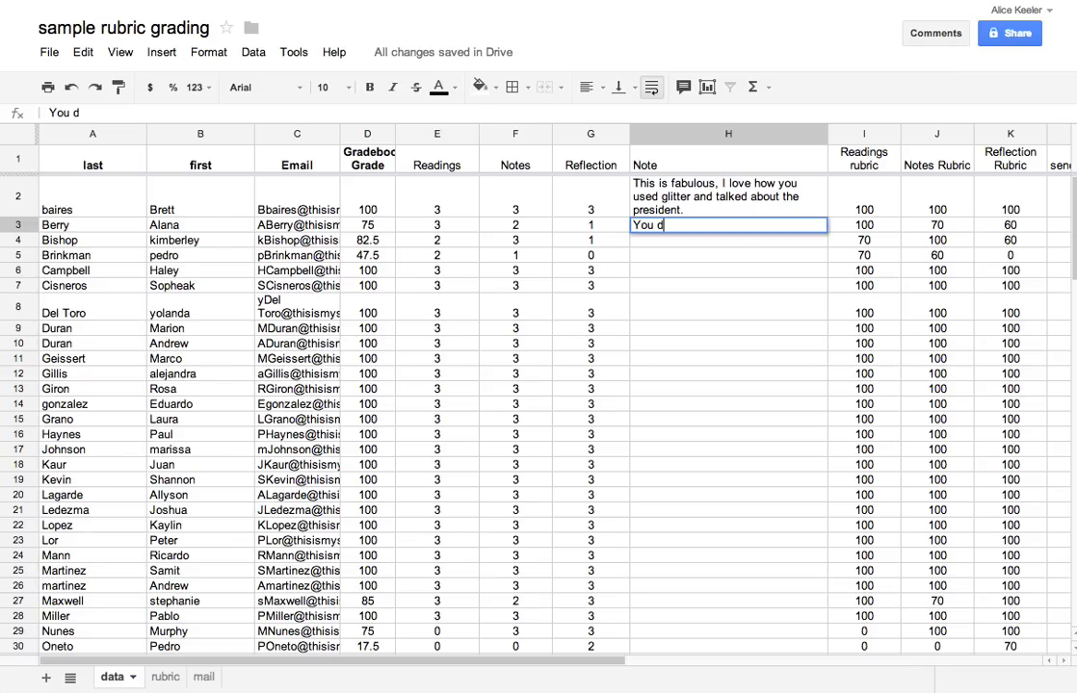
{"action": "type", "text": "id not use proper grammar"}
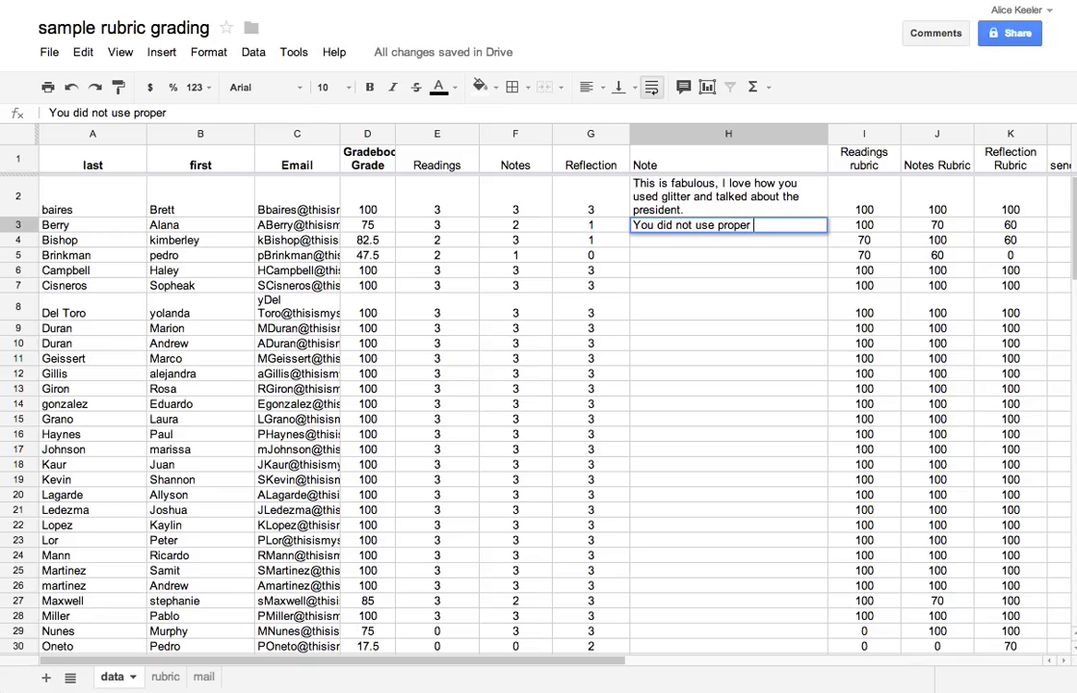
{"action": "key", "text": "Return"}
{"action": "left_click", "coordinate": [720, 188]}
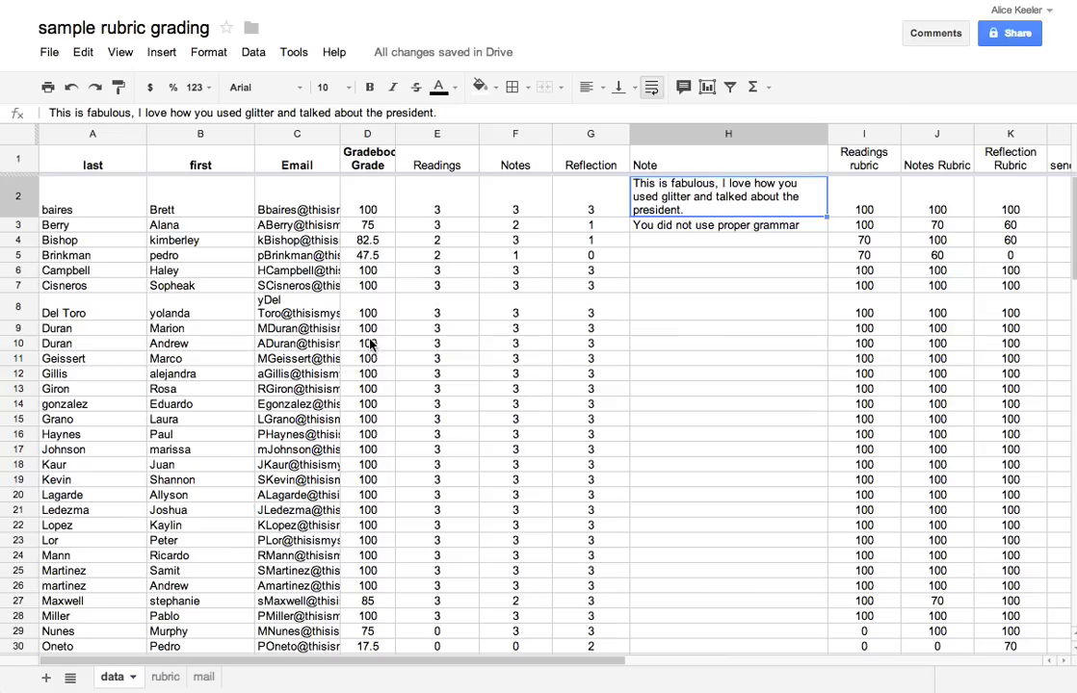
Step: Search the Script Gallery for 'valmerge' and install the ValMerge mail-merge script
{"action": "left_click", "coordinate": [162, 54]}
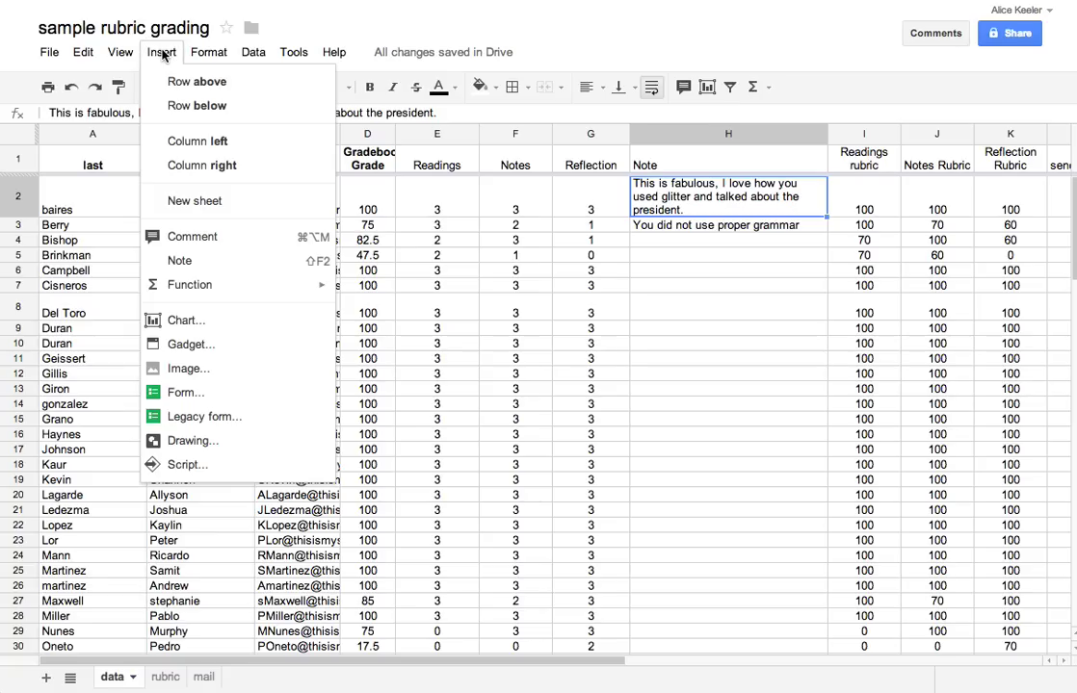
{"action": "left_click", "coordinate": [188, 466]}
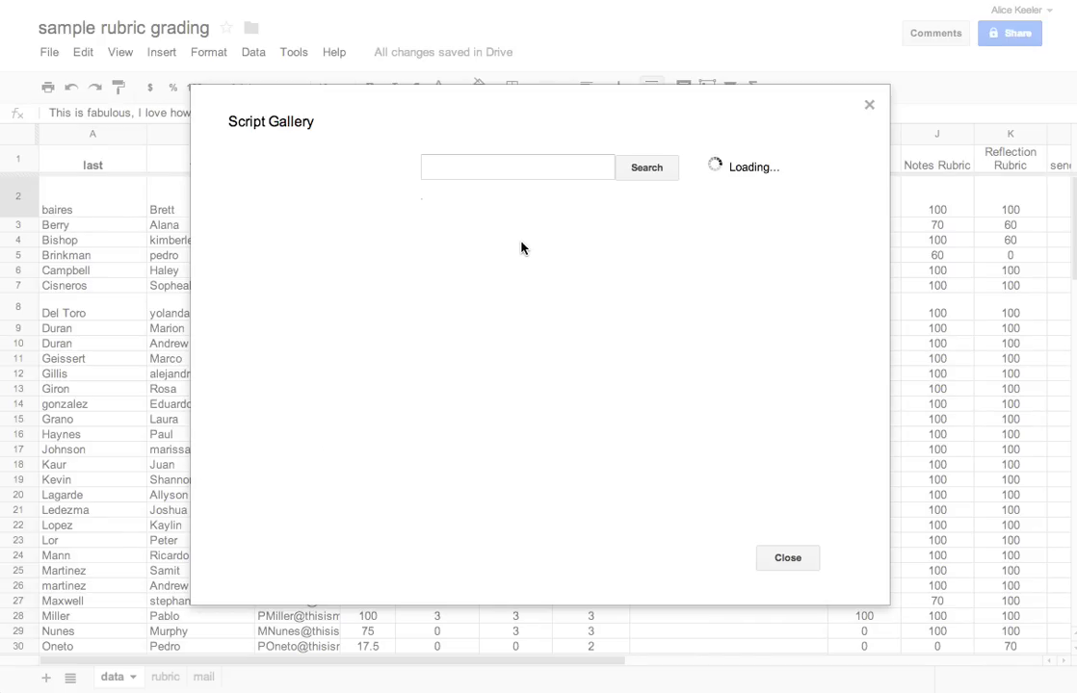
{"action": "left_click", "coordinate": [525, 171]}
{"action": "type", "text": "valmerge"}
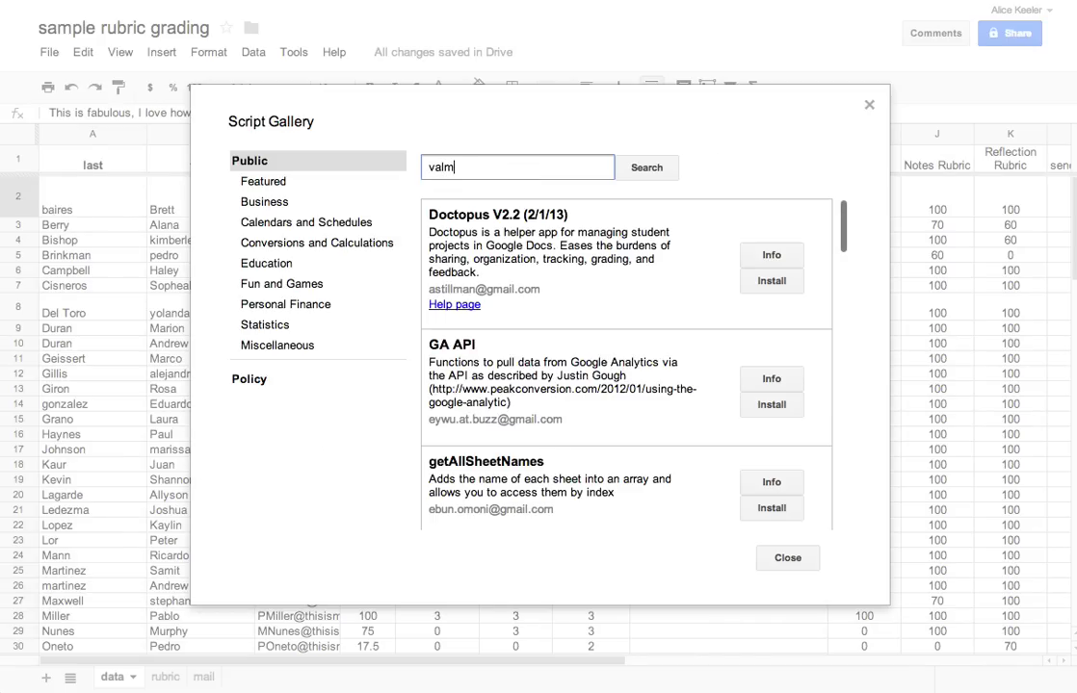
{"action": "left_click", "coordinate": [653, 173]}
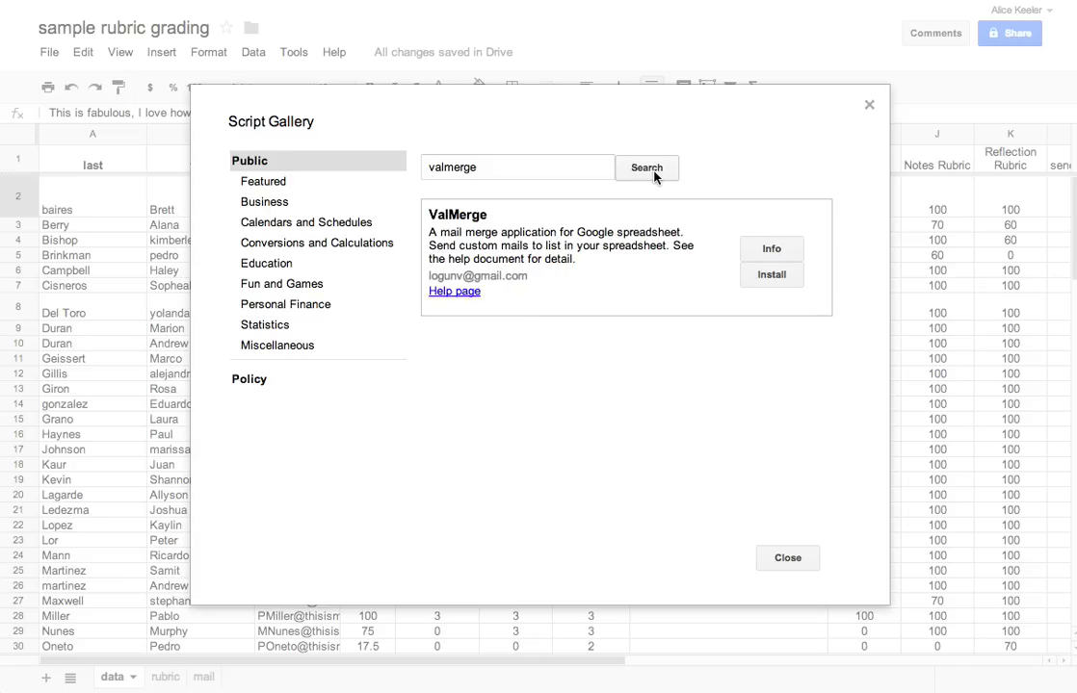
{"action": "left_click", "coordinate": [770, 277]}
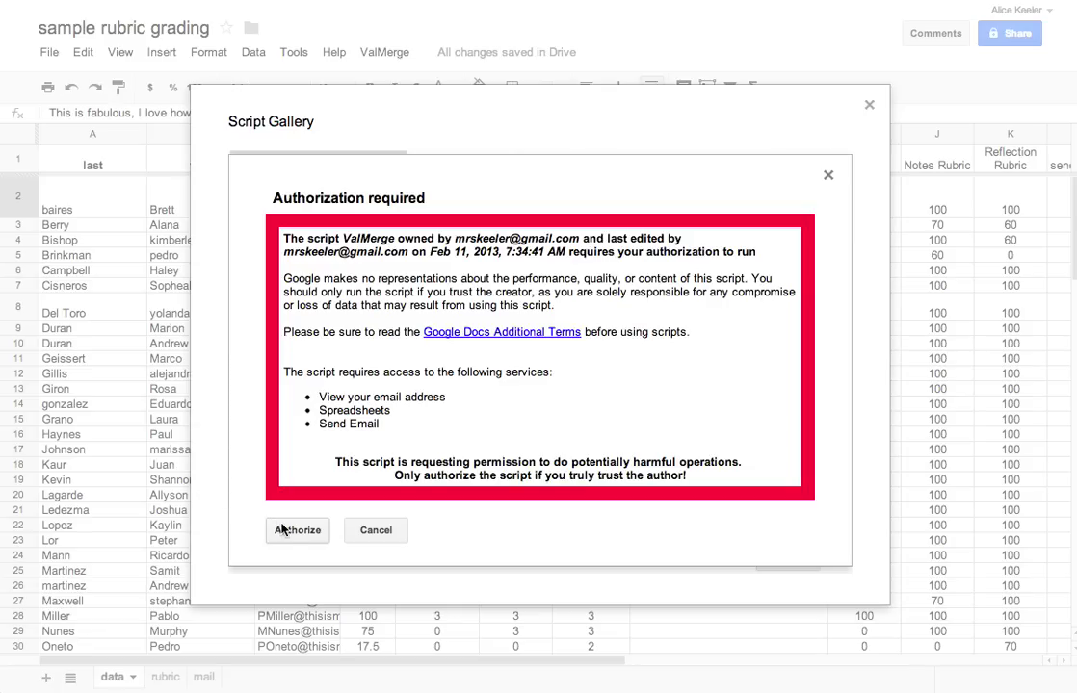
Step: Authorize ValMerge, dismiss the authorization status page, and close the Script Gallery
{"action": "left_click", "coordinate": [284, 529]}
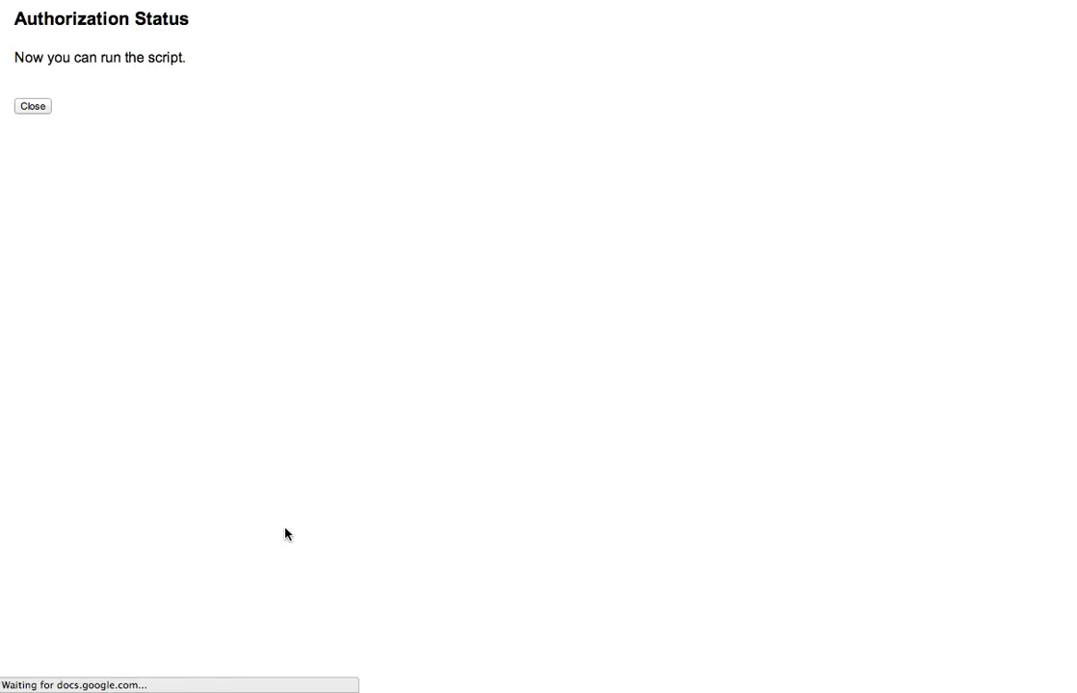
{"action": "left_click", "coordinate": [32, 107]}
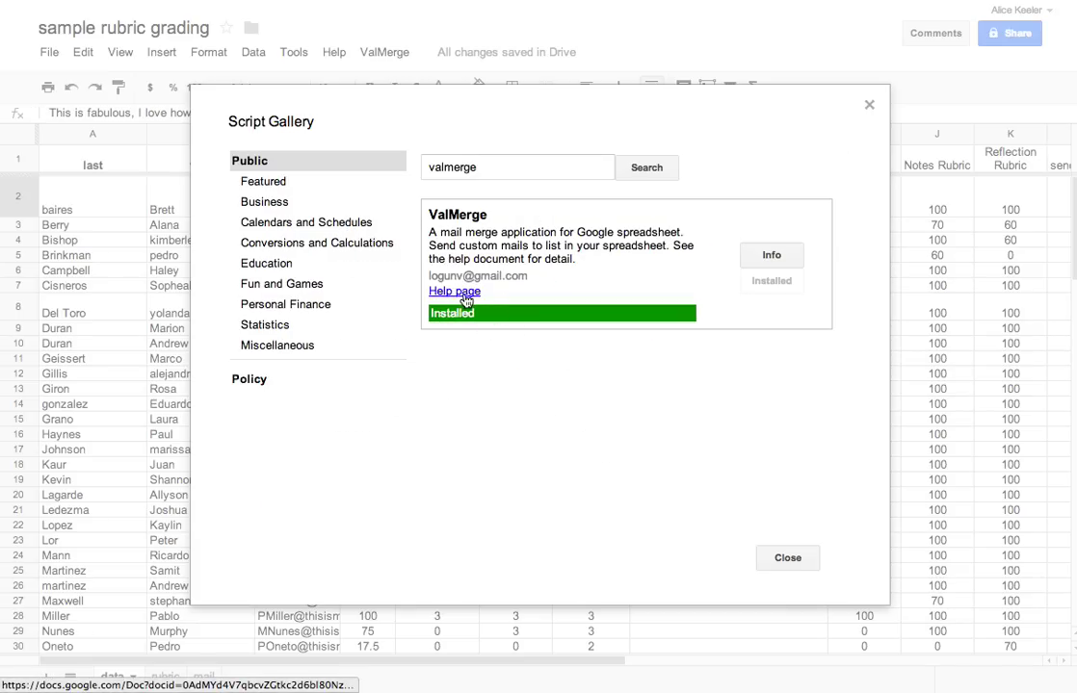
{"action": "left_click", "coordinate": [462, 300]}
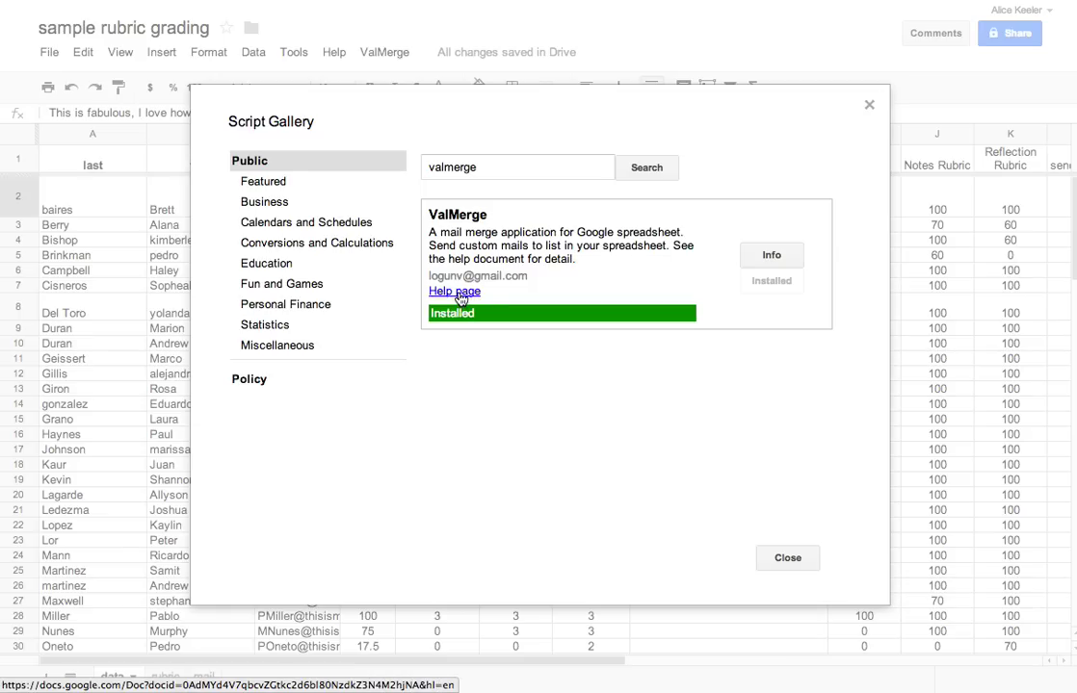
{"action": "left_click", "coordinate": [788, 558]}
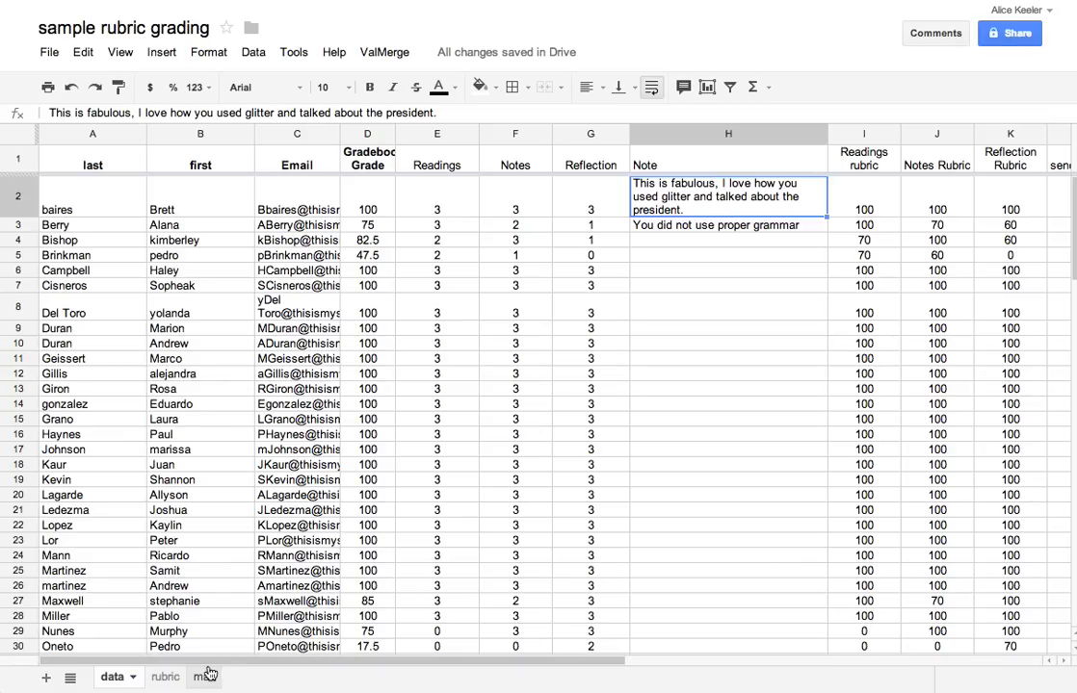
Step: On the mail sheet, set the FromUser value in B3 to the teacher's name
{"action": "left_click", "coordinate": [203, 676]}
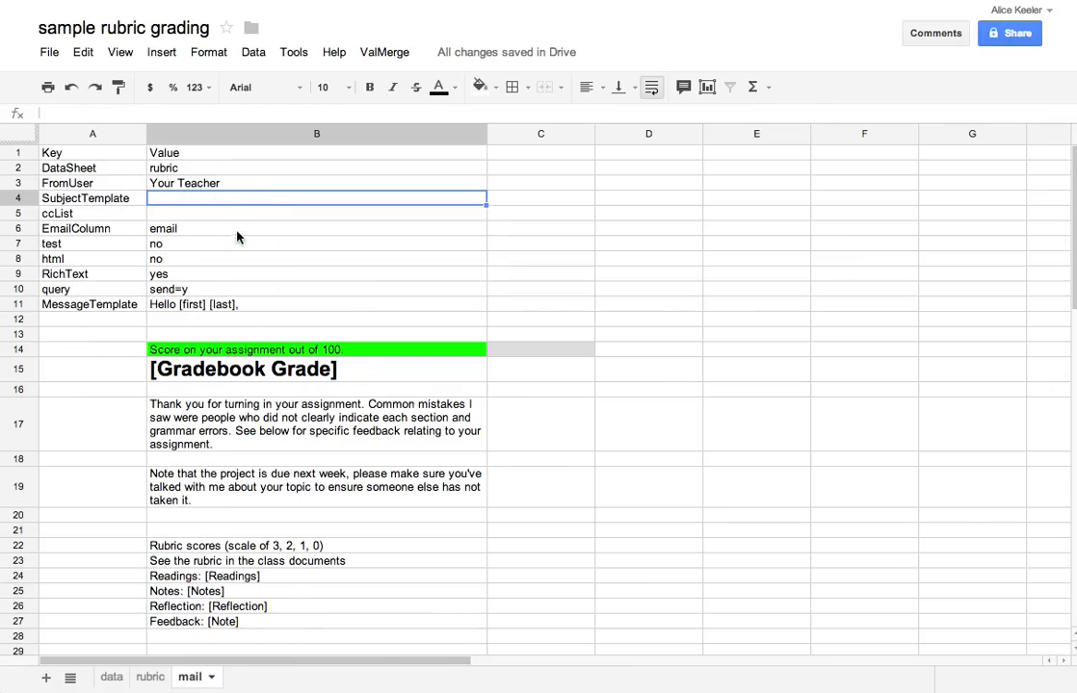
{"action": "left_click", "coordinate": [164, 166]}
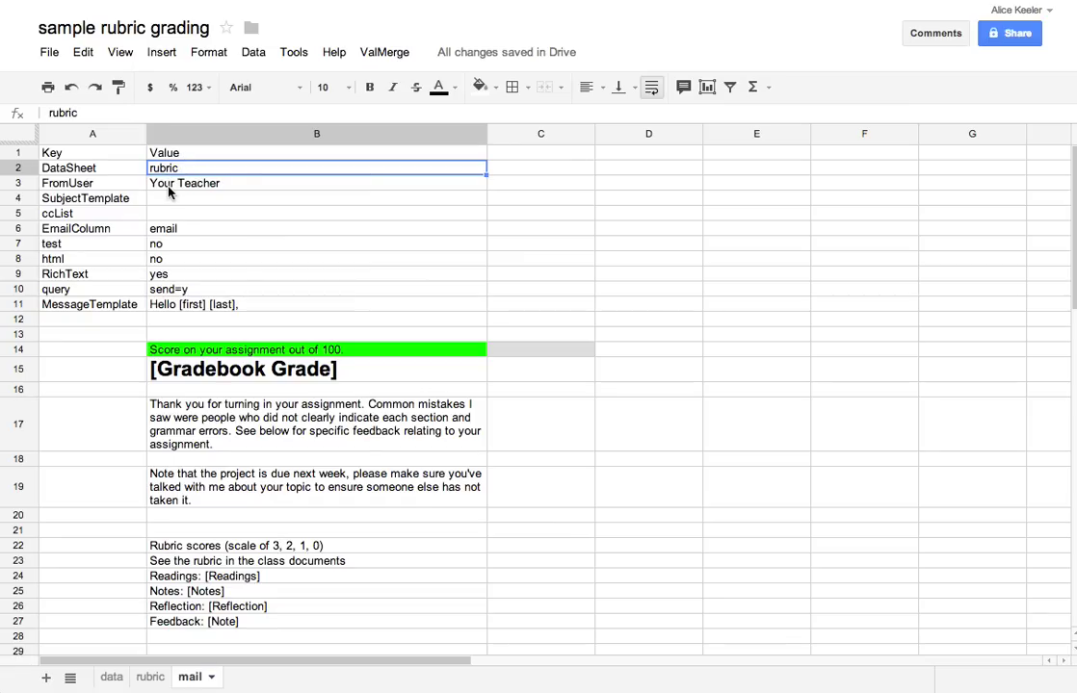
{"action": "left_click", "coordinate": [168, 190]}
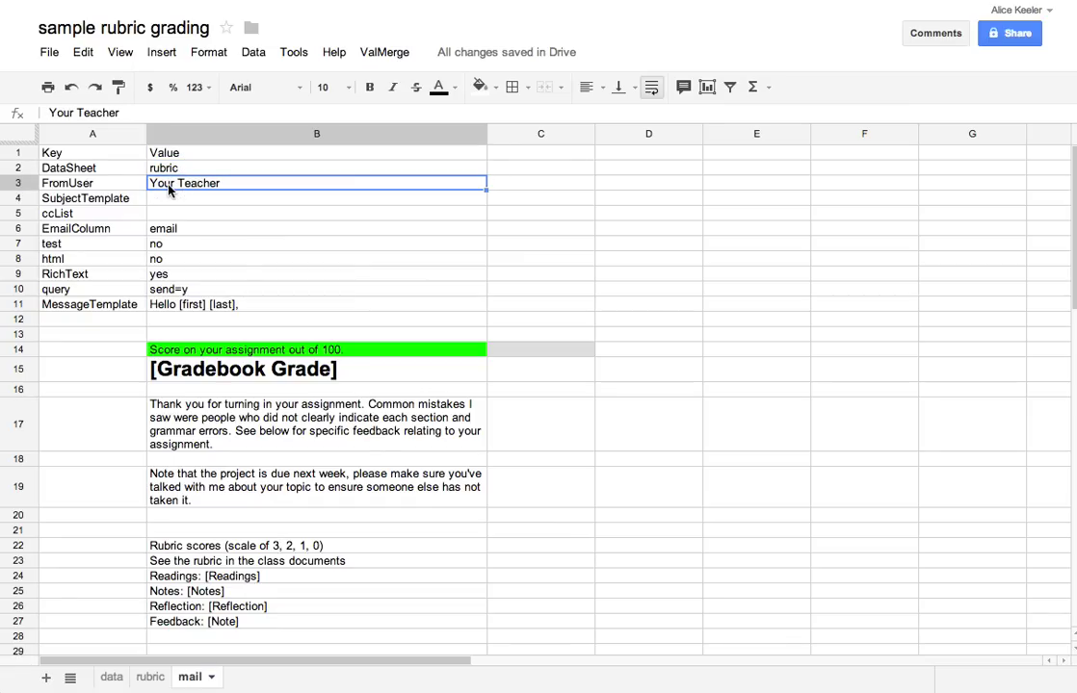
{"action": "type", "text": "A"}
{"action": "key", "text": "Return"}
{"action": "type", "text": "ice"}
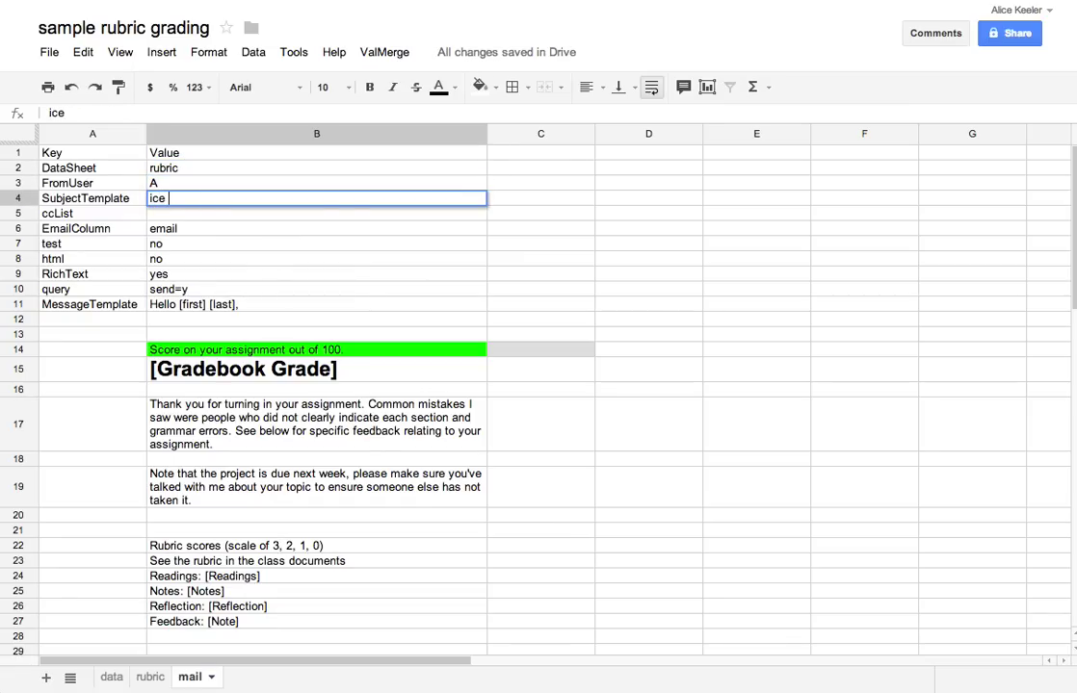
{"action": "left_click", "coordinate": [240, 182]}
{"action": "type", "text": "Alice Kee"}
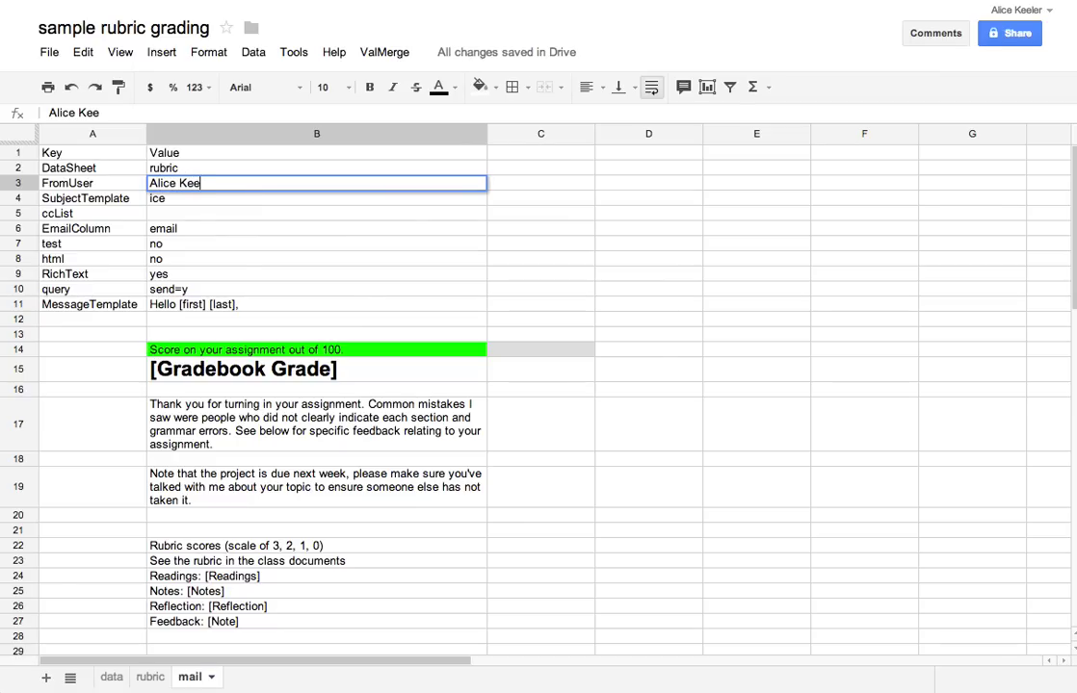
{"action": "type", "text": "ler"}
{"action": "key", "text": "Return"}
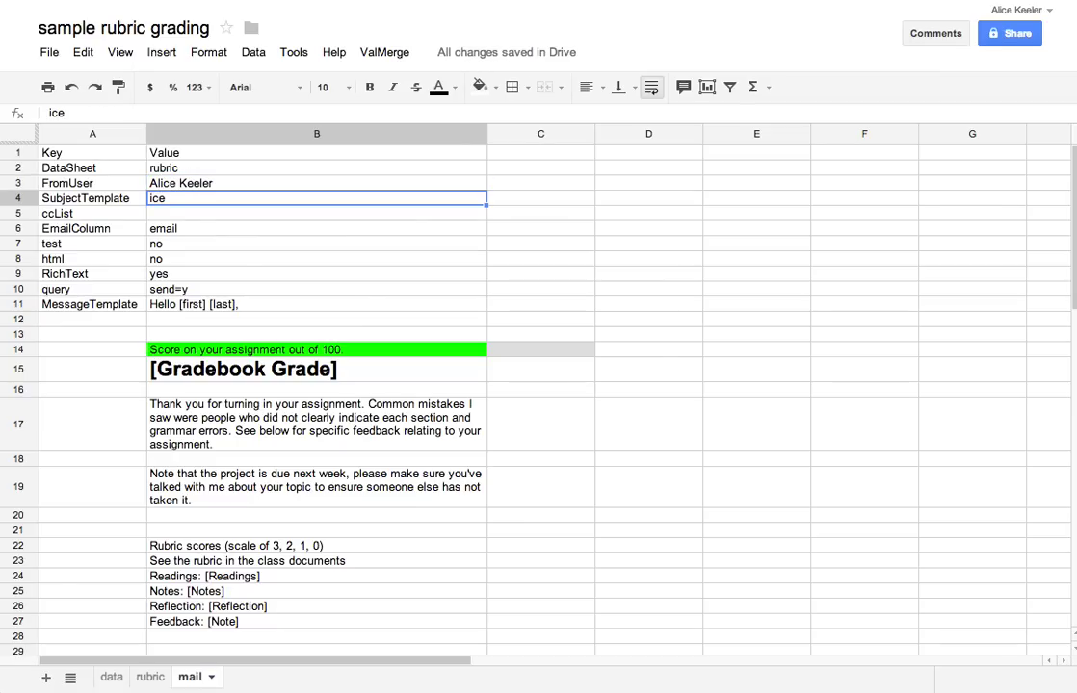
Step: Set the SubjectTemplate in B4 to '[first] this is your feedback for this assignment'
{"action": "key", "text": "Delete"}
{"action": "type", "text": "This is your"}
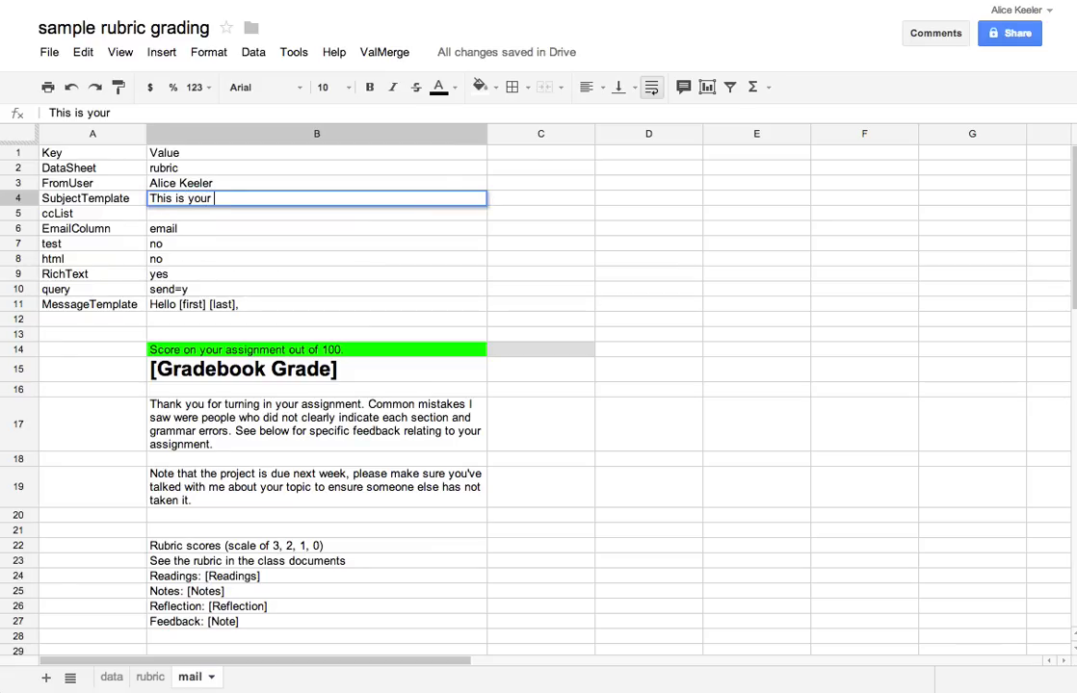
{"action": "key", "text": "BackSpace"}
{"action": "key", "text": "BackSpace"}
{"action": "key", "text": "BackSpace"}
{"action": "key", "text": "BackSpace"}
{"action": "key", "text": "BackSpace"}
{"action": "key", "text": "BackSpace"}
{"action": "key", "text": "BackSpace"}
{"action": "key", "text": "BackSpace"}
{"action": "key", "text": "BackSpace"}
{"action": "key", "text": "BackSpace"}
{"action": "key", "text": "BackSpace"}
{"action": "key", "text": "BackSpace"}
{"action": "key", "text": "BackSpace"}
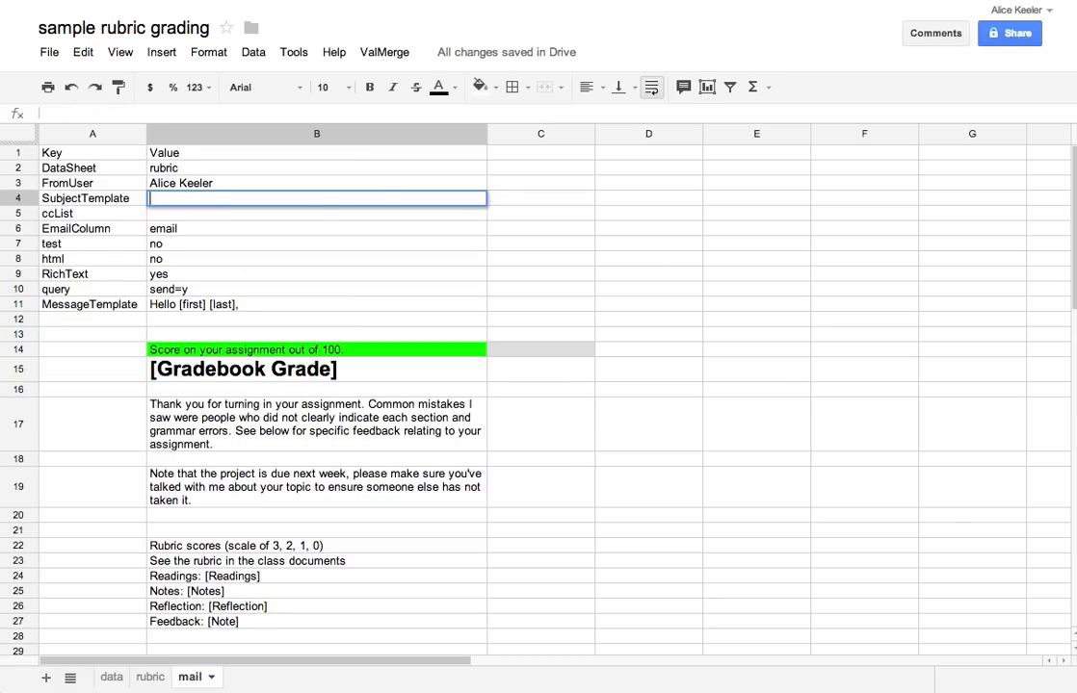
{"action": "type", "text": "[first]"}
{"action": "type", "text": "this "}
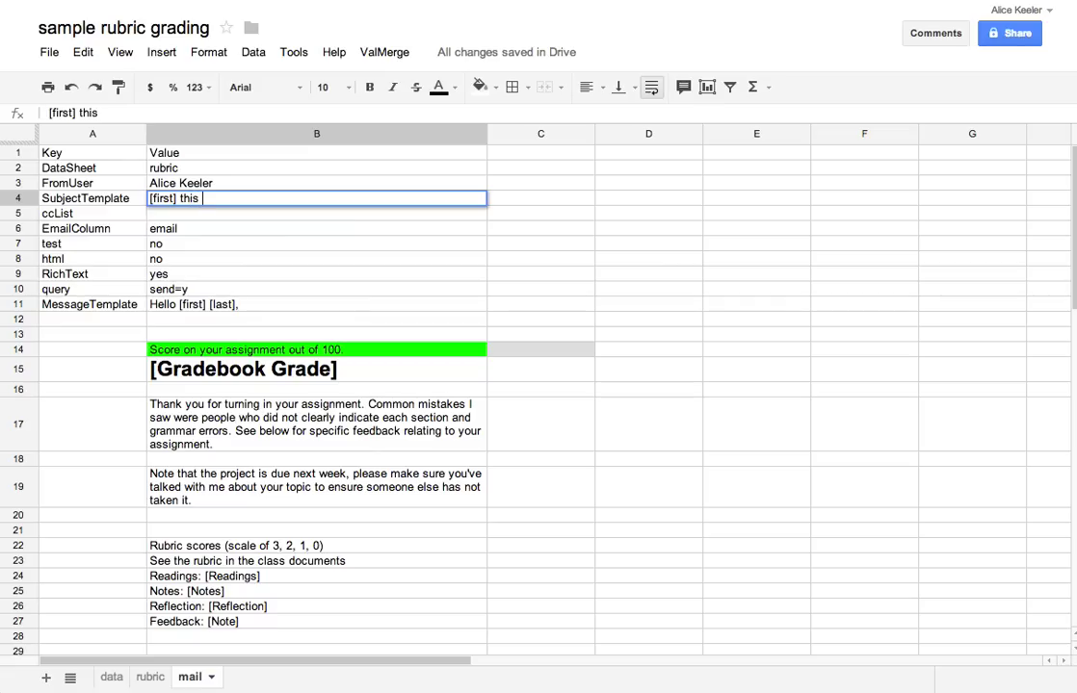
{"action": "type", "text": "is your fee"}
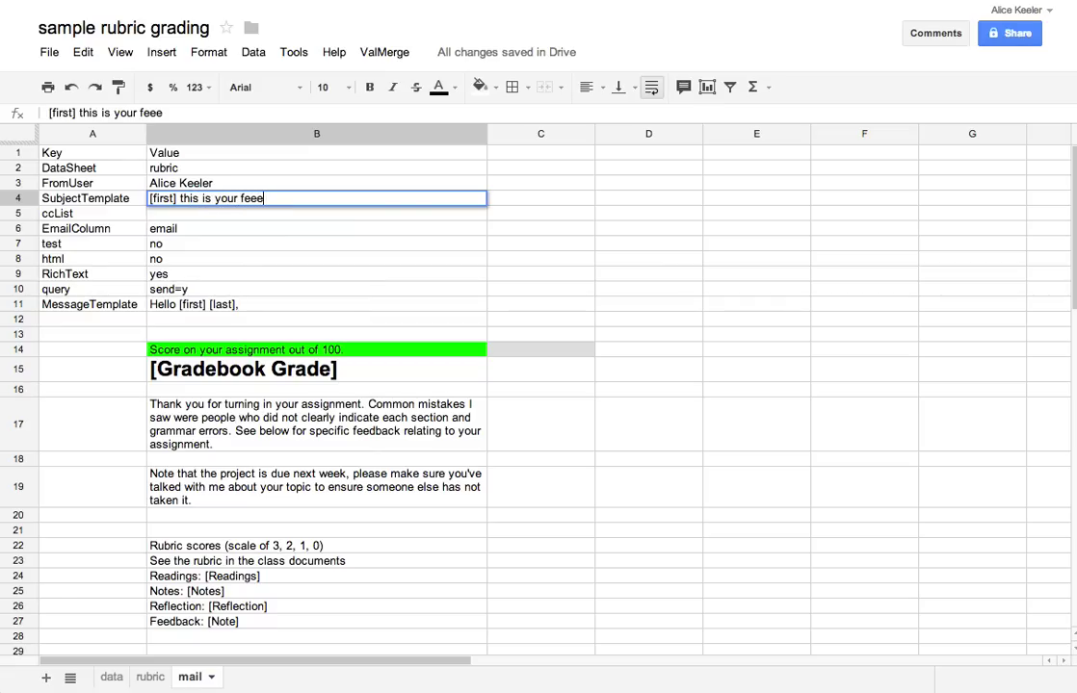
{"action": "type", "text": "dback for this assignment"}
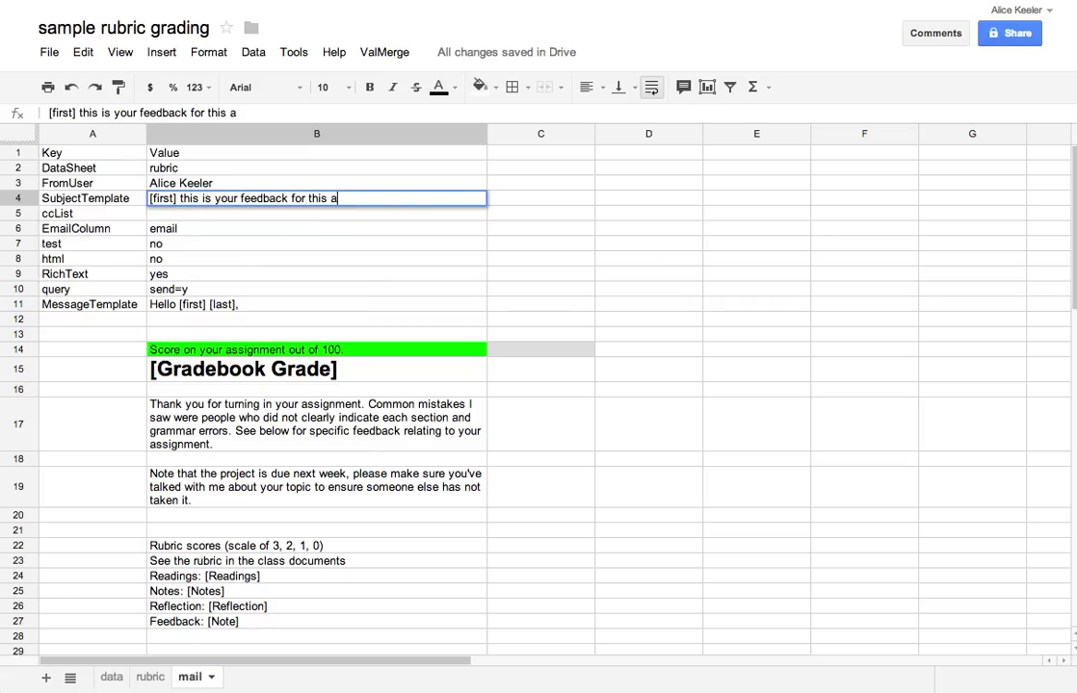
{"action": "key", "text": "Return"}
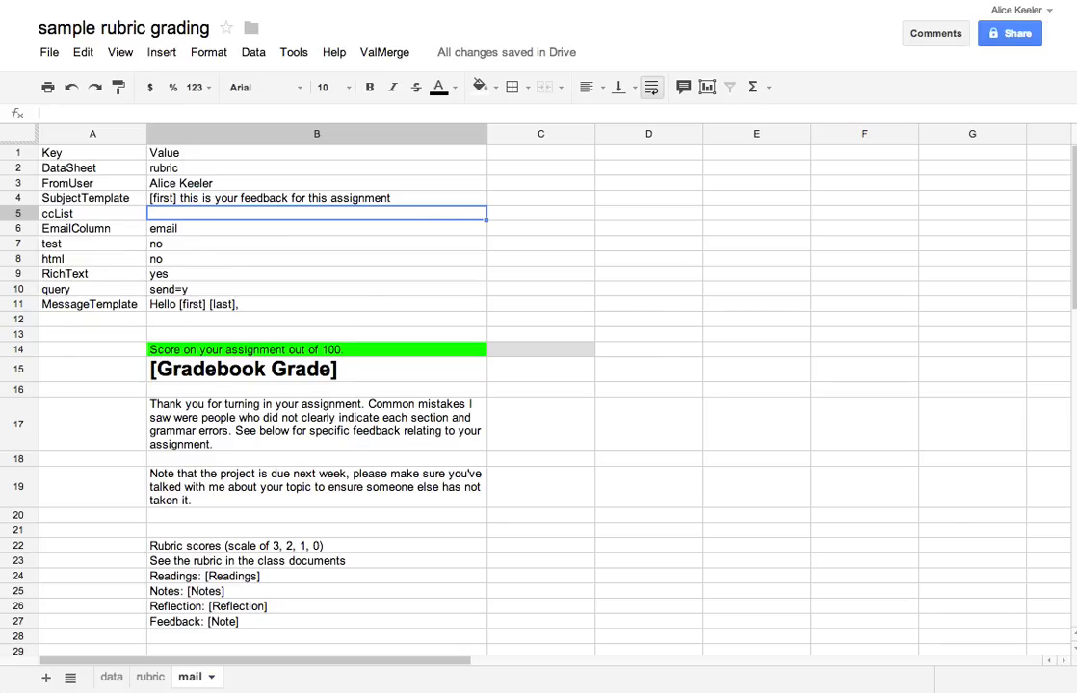
Step: After checking the data sheet's Email header, change DataSheet in B2 from 'rubric' to 'data'
{"action": "left_click", "coordinate": [174, 229]}
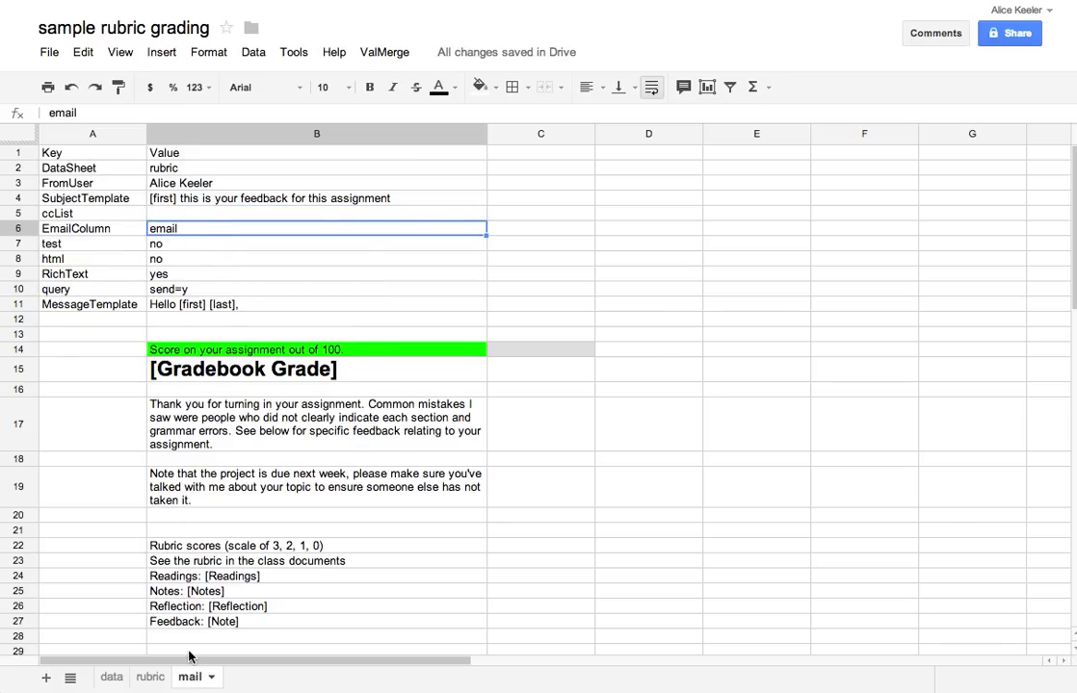
{"action": "left_click", "coordinate": [112, 677]}
{"action": "left_click", "coordinate": [289, 156]}
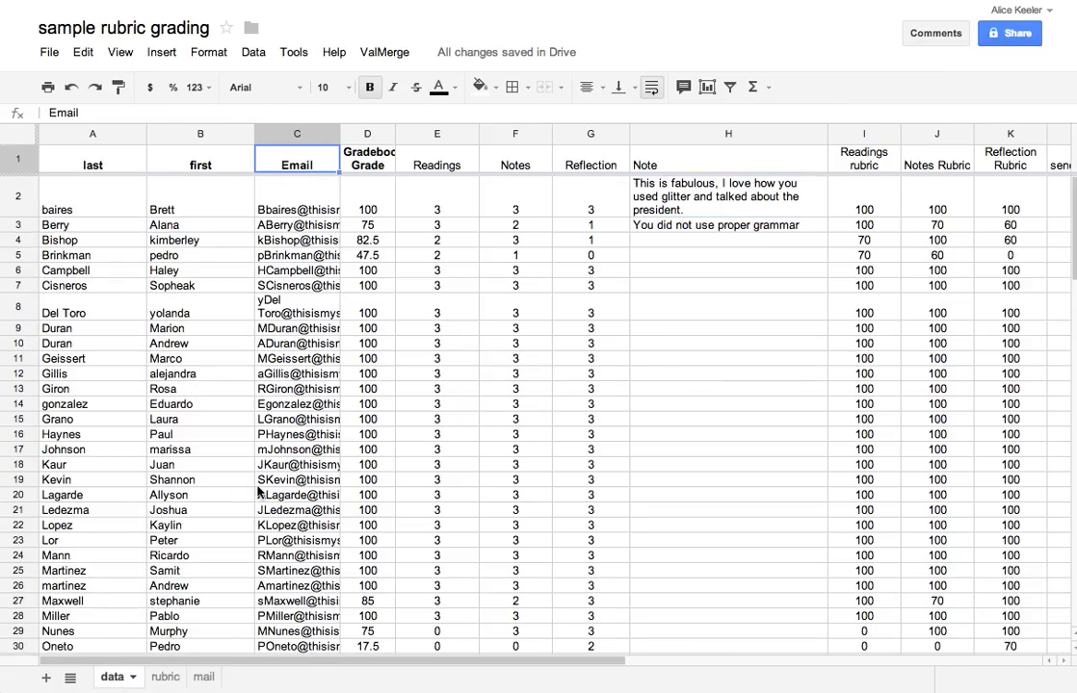
{"action": "left_click", "coordinate": [198, 678]}
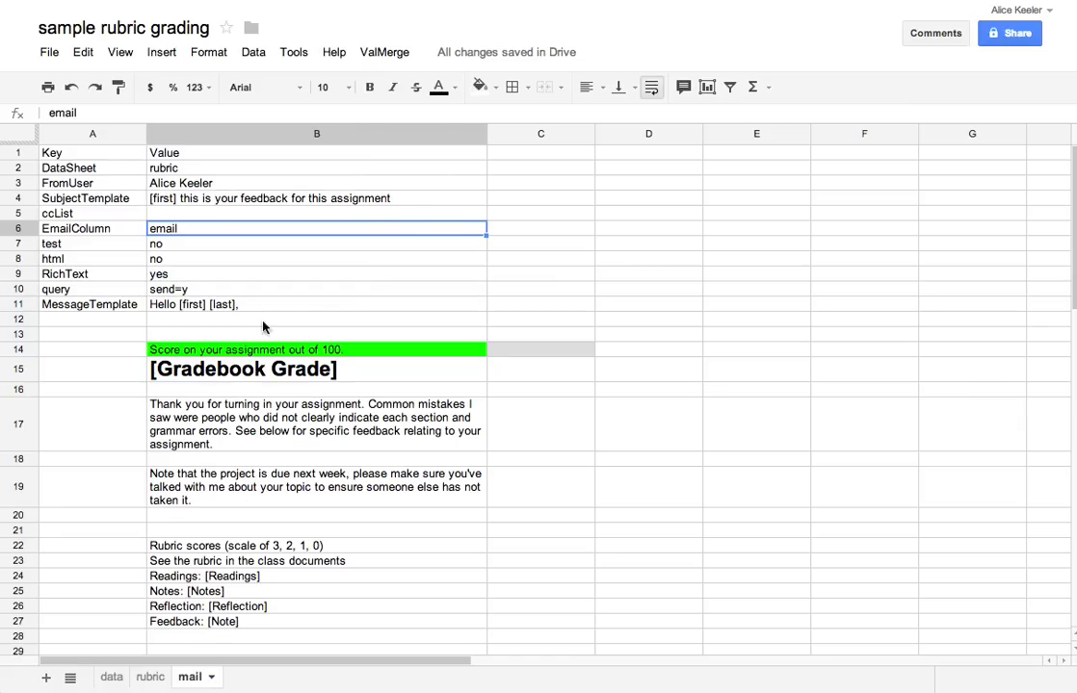
{"action": "left_click", "coordinate": [179, 169]}
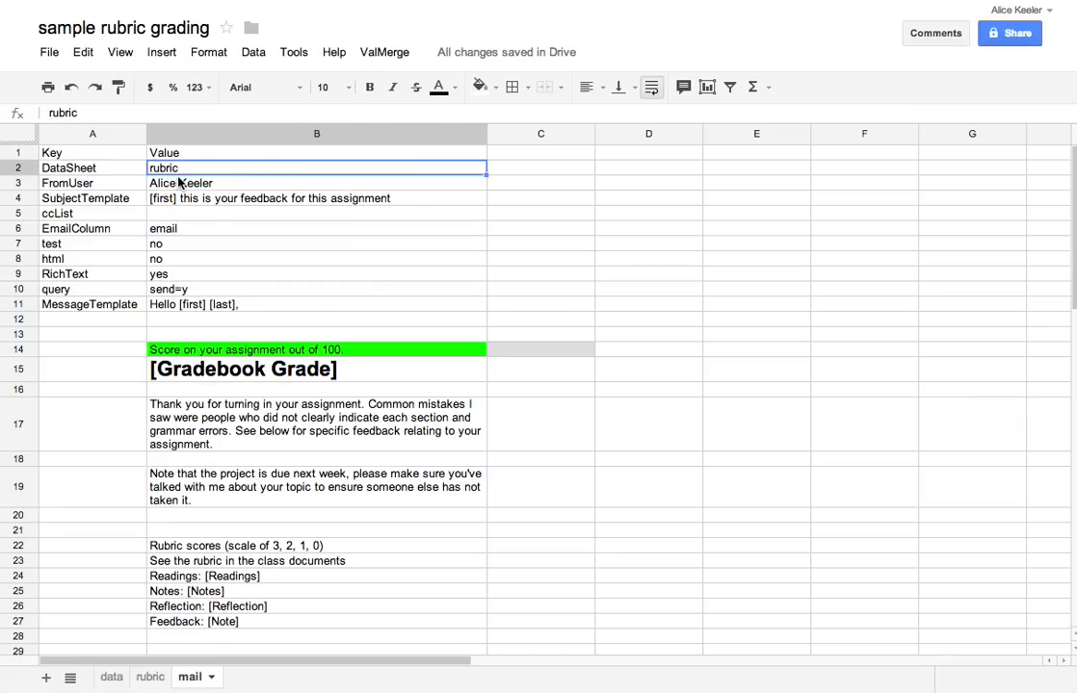
{"action": "left_click", "coordinate": [113, 680]}
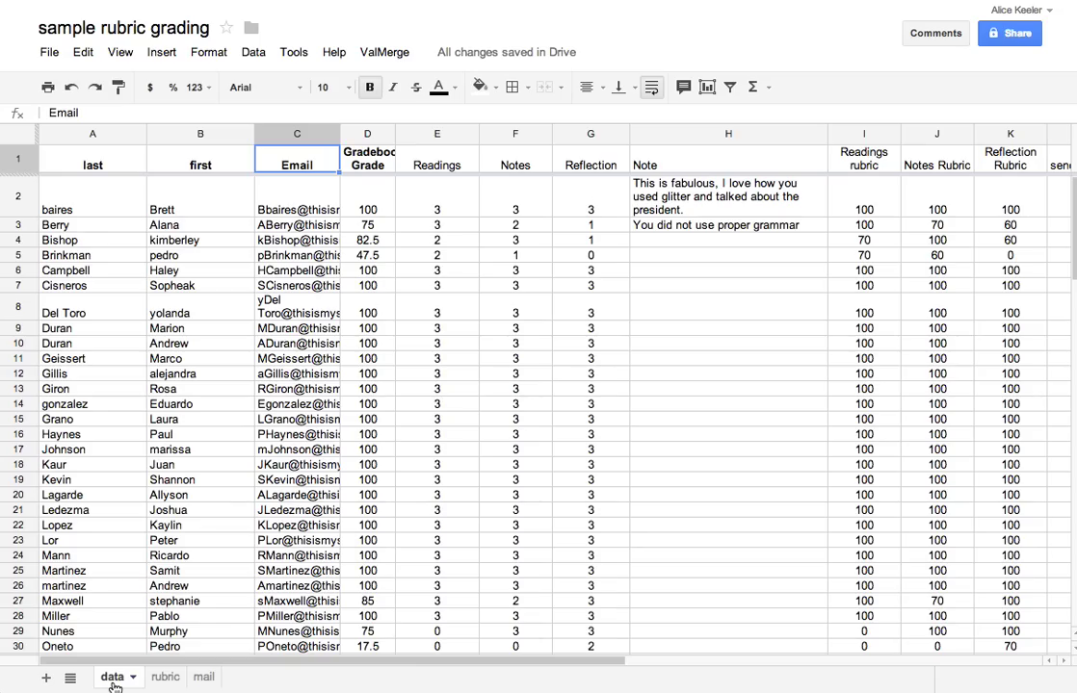
{"action": "left_click", "coordinate": [202, 680]}
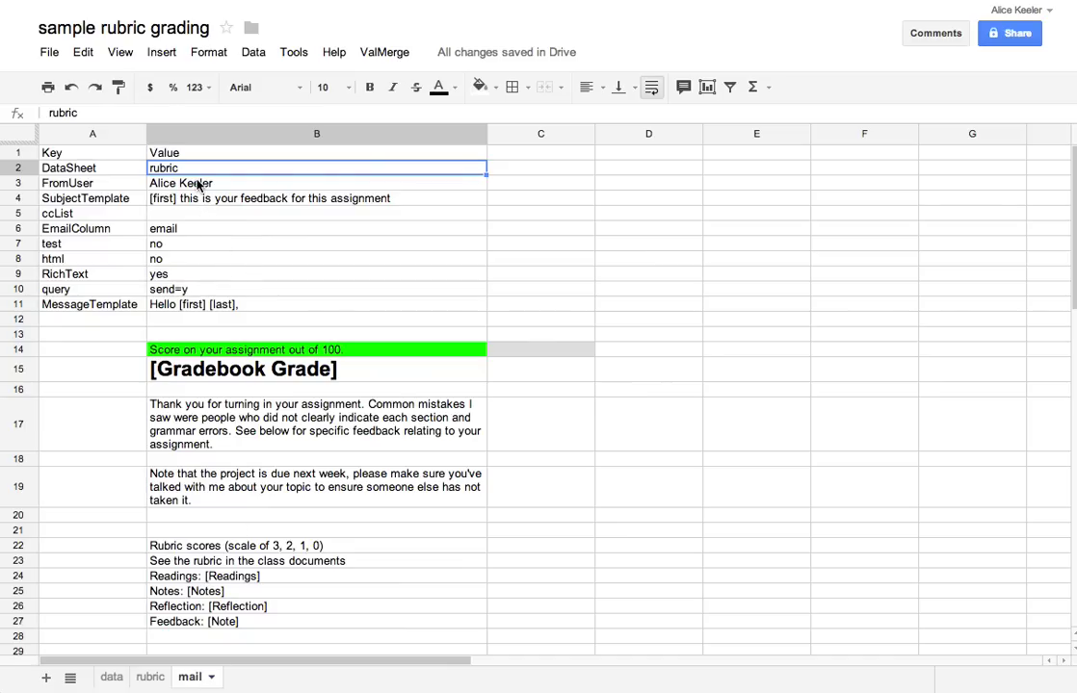
{"action": "type", "text": "data"}
{"action": "key", "text": "Return"}
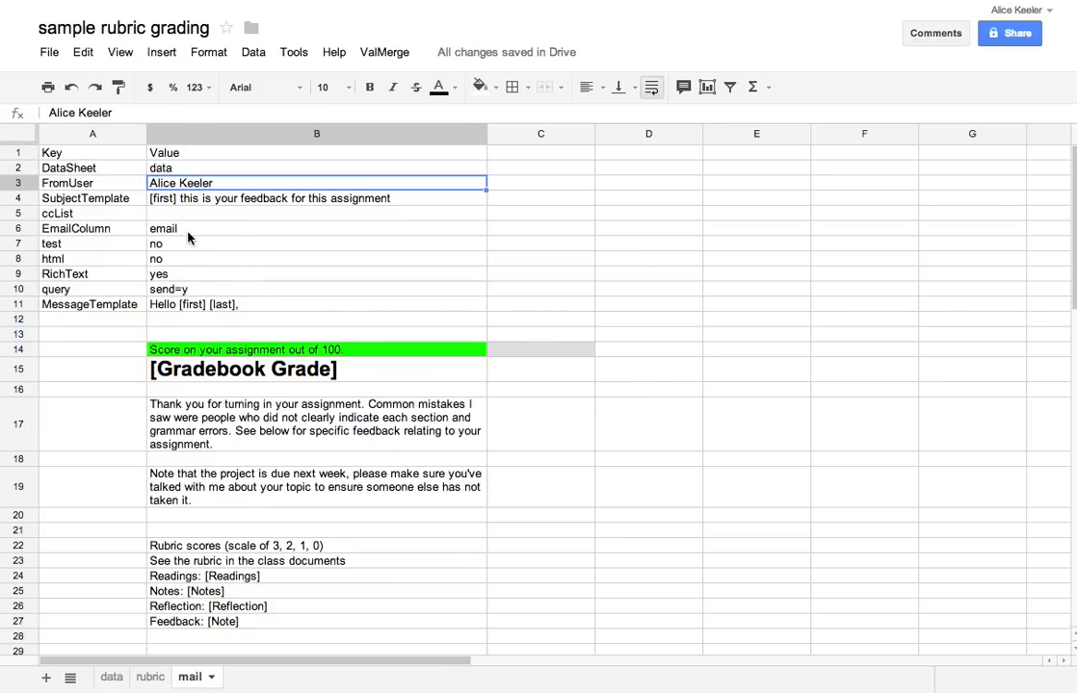
Step: Review the test, html and RichText setting values on the mail sheet
{"action": "left_click", "coordinate": [167, 249]}
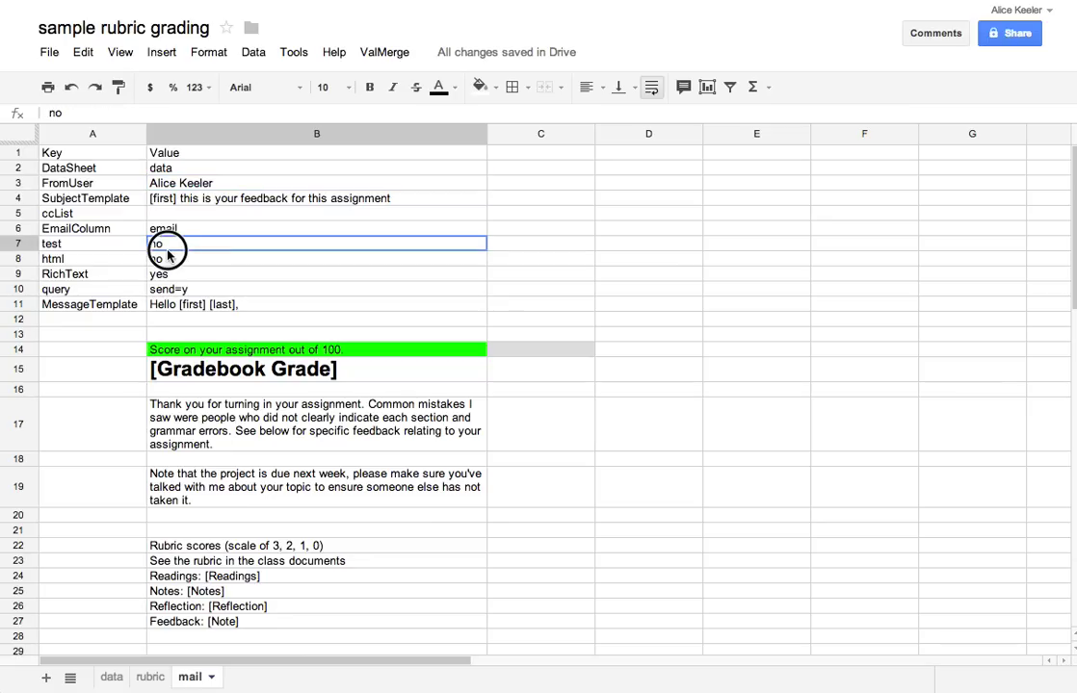
{"action": "left_click", "coordinate": [168, 257]}
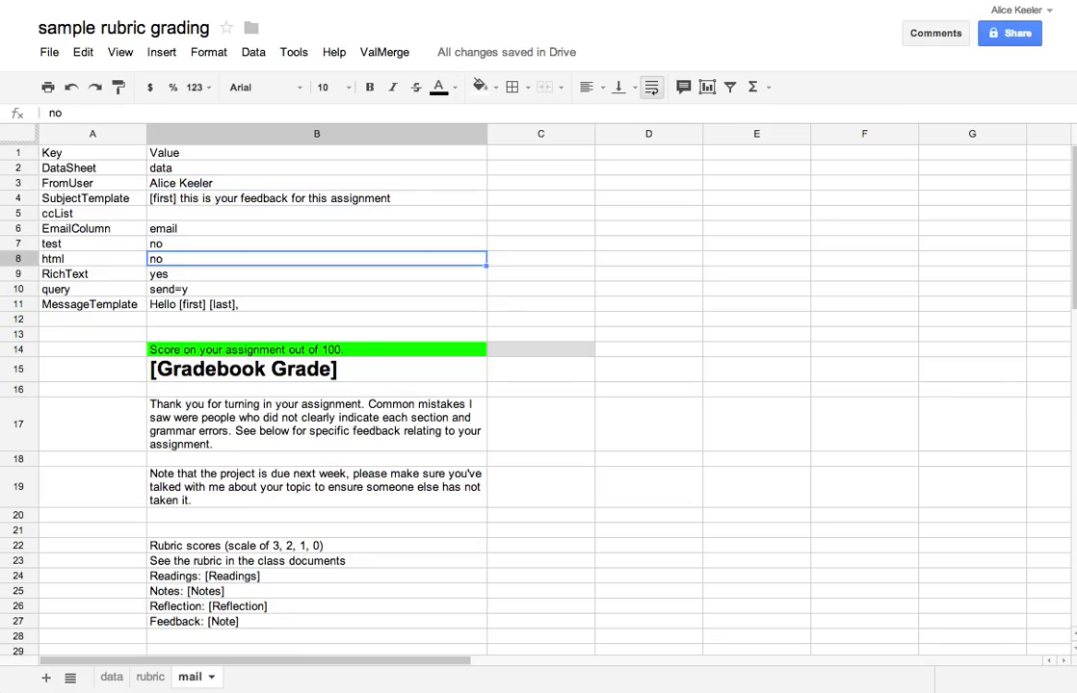
{"action": "left_click", "coordinate": [167, 273]}
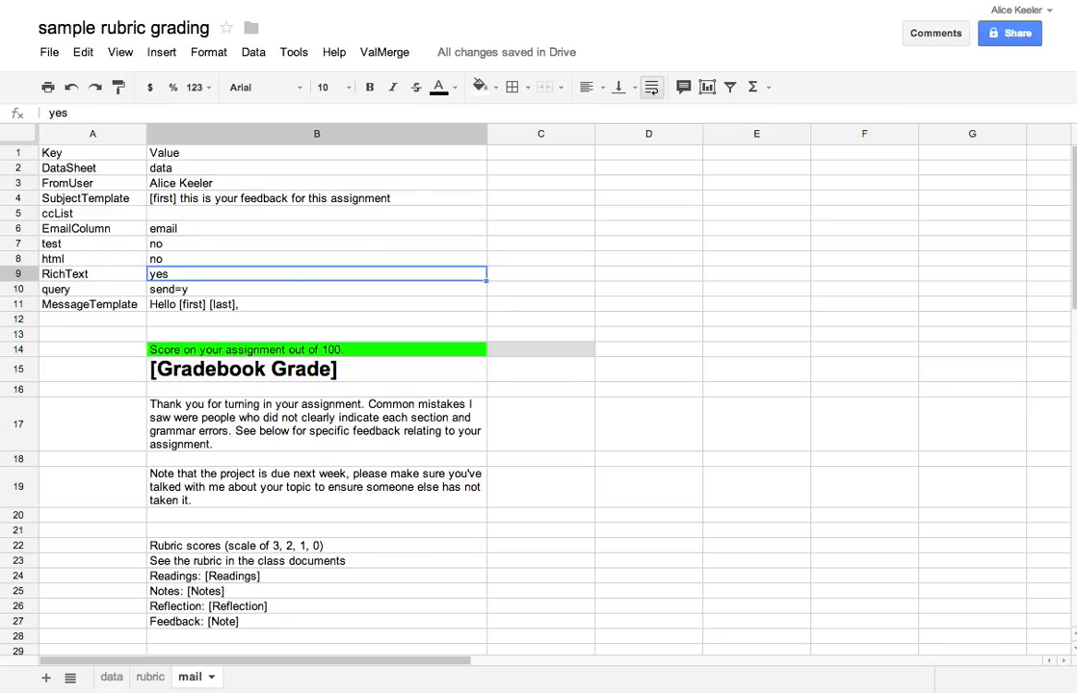
Step: Review the score heading, Gradebook Grade line and send=y query, then scroll the data sheet to column L
{"action": "left_click", "coordinate": [362, 354]}
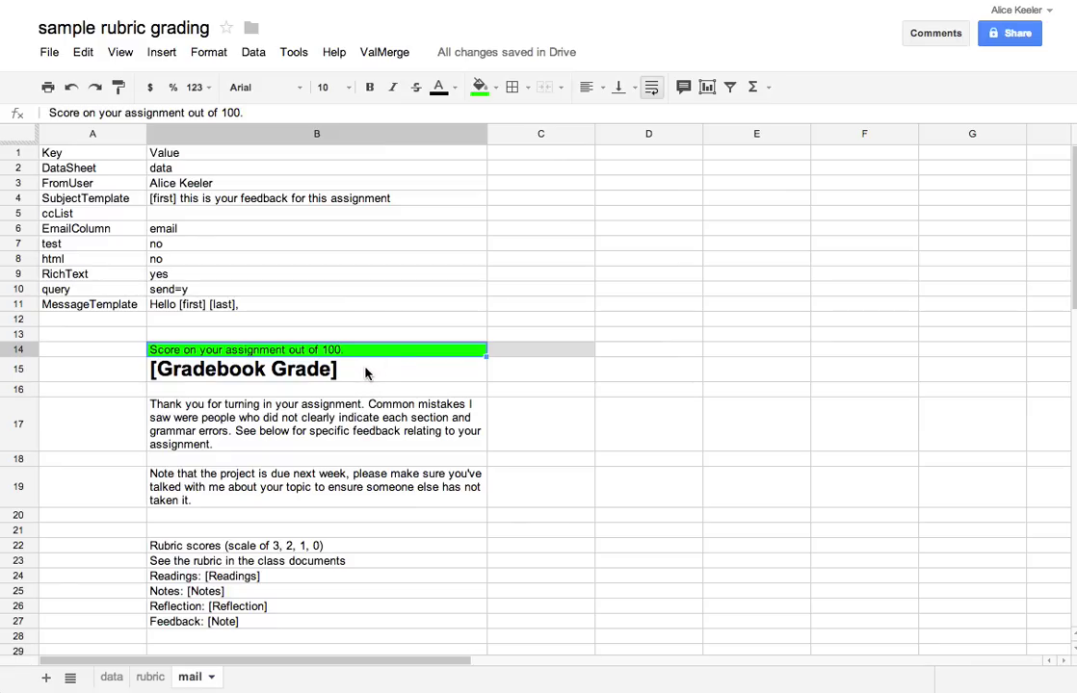
{"action": "left_click", "coordinate": [363, 376]}
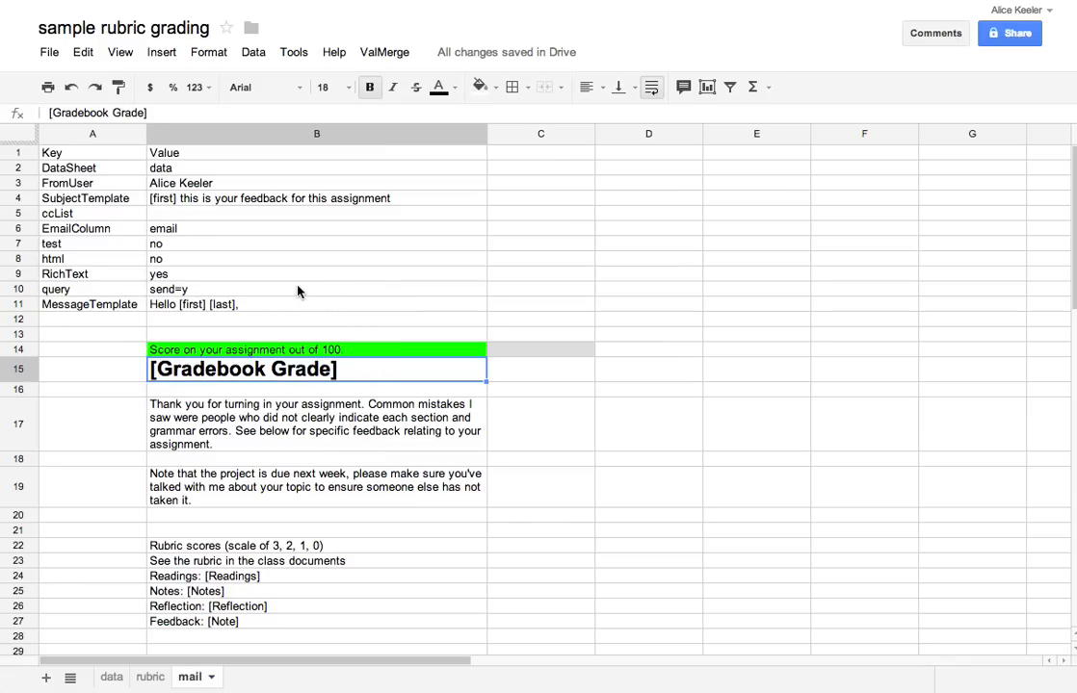
{"action": "left_click", "coordinate": [228, 294]}
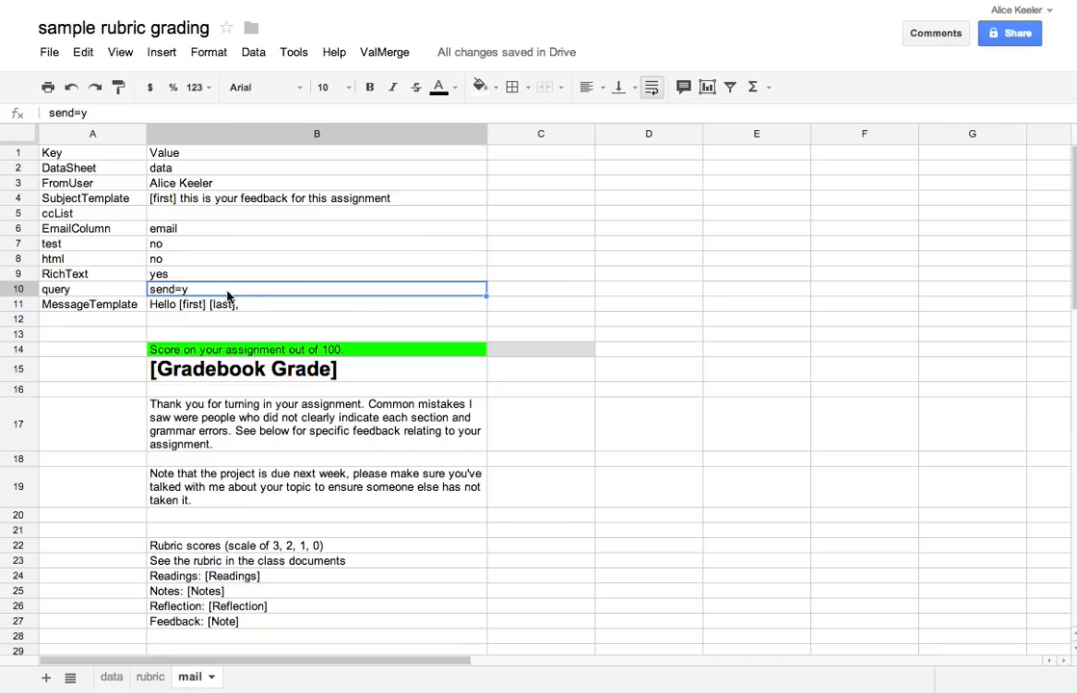
{"action": "left_click", "coordinate": [110, 676]}
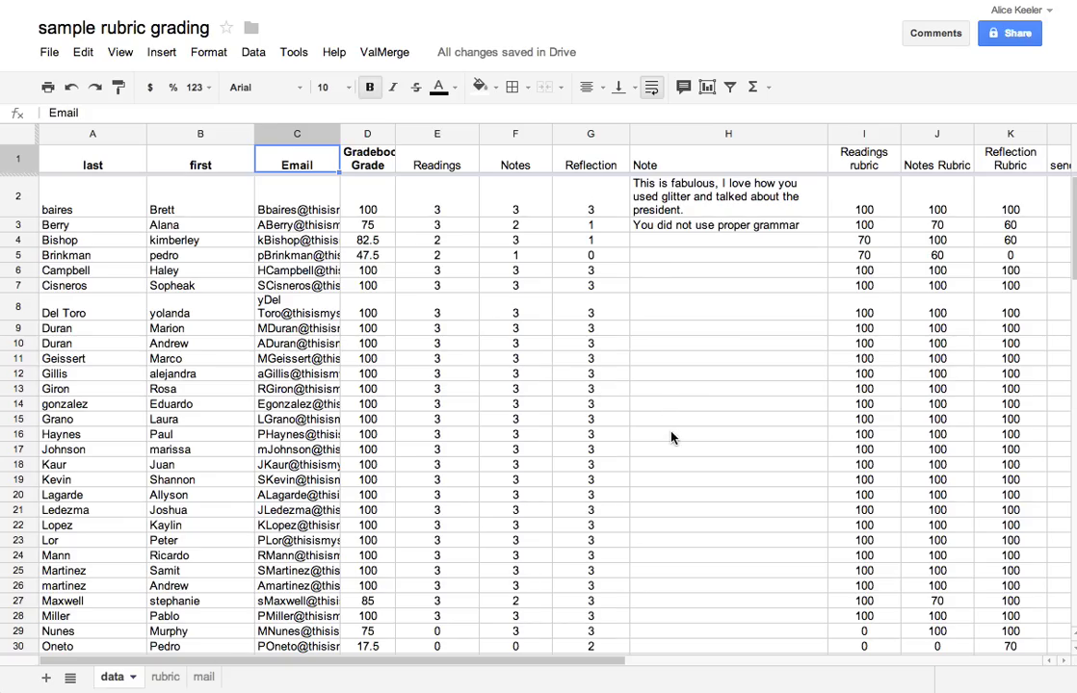
{"action": "scroll", "coordinate": [671, 437], "scroll_direction": "right", "scroll_amount": 3}
Step: Enter 'y' in the send column for the first student rows
{"action": "left_click", "coordinate": [780, 166]}
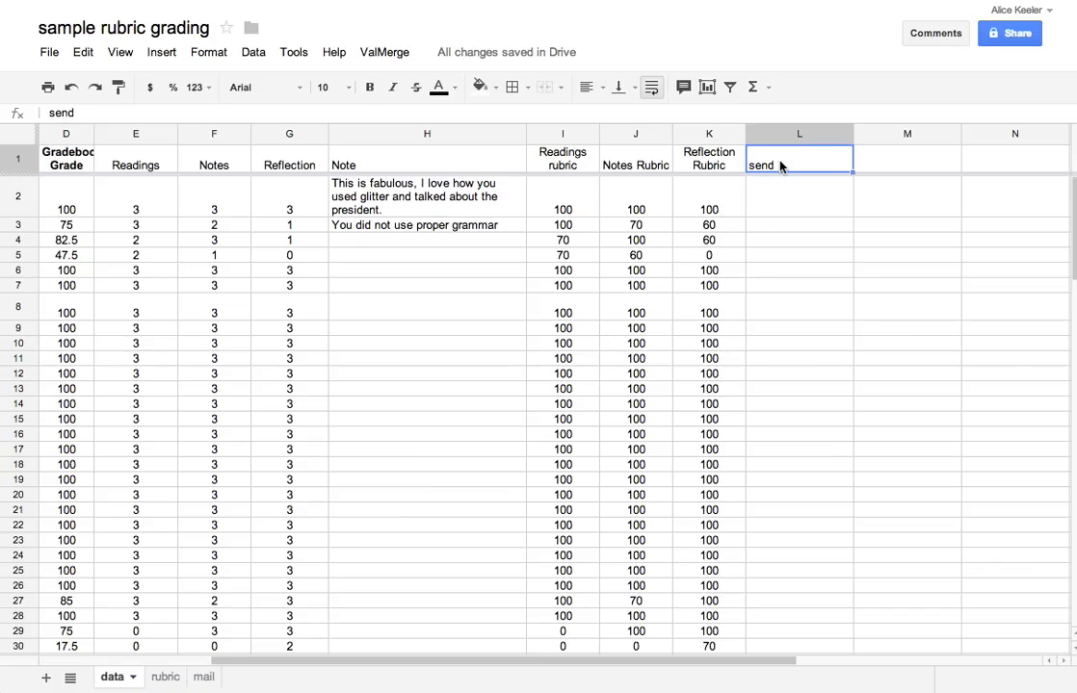
{"action": "left_click", "coordinate": [782, 204]}
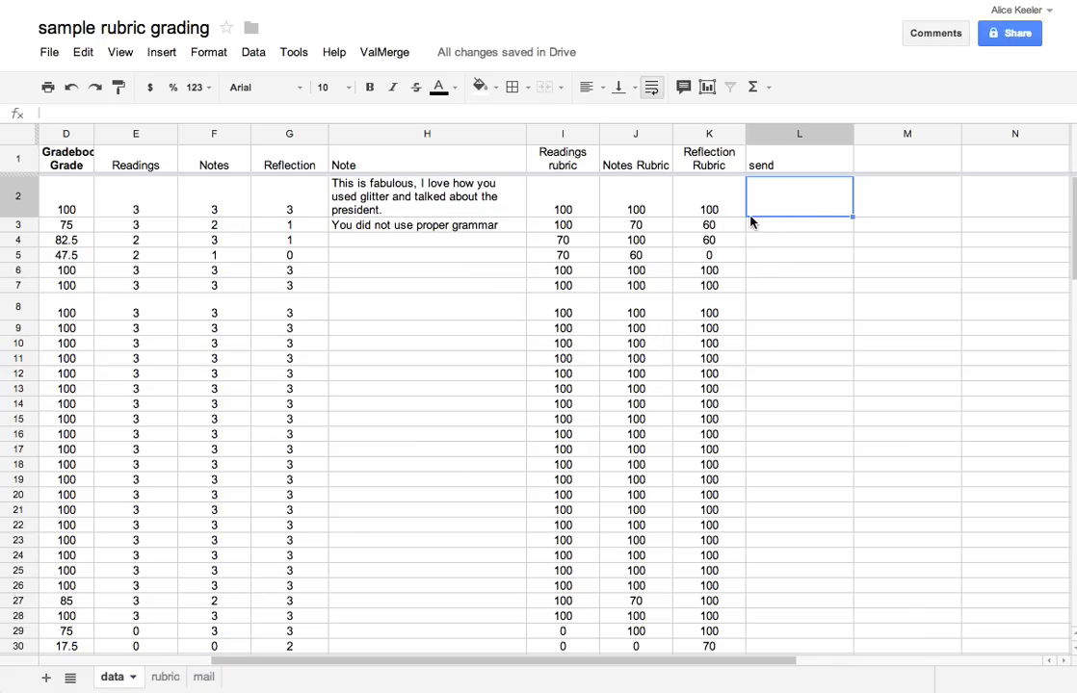
{"action": "type", "text": "y"}
{"action": "key", "text": "Return"}
{"action": "type", "text": "y"}
{"action": "key", "text": "Return"}
{"action": "type", "text": "y"}
{"action": "key", "text": "Return"}
{"action": "type", "text": "y"}
{"action": "key", "text": "Return"}
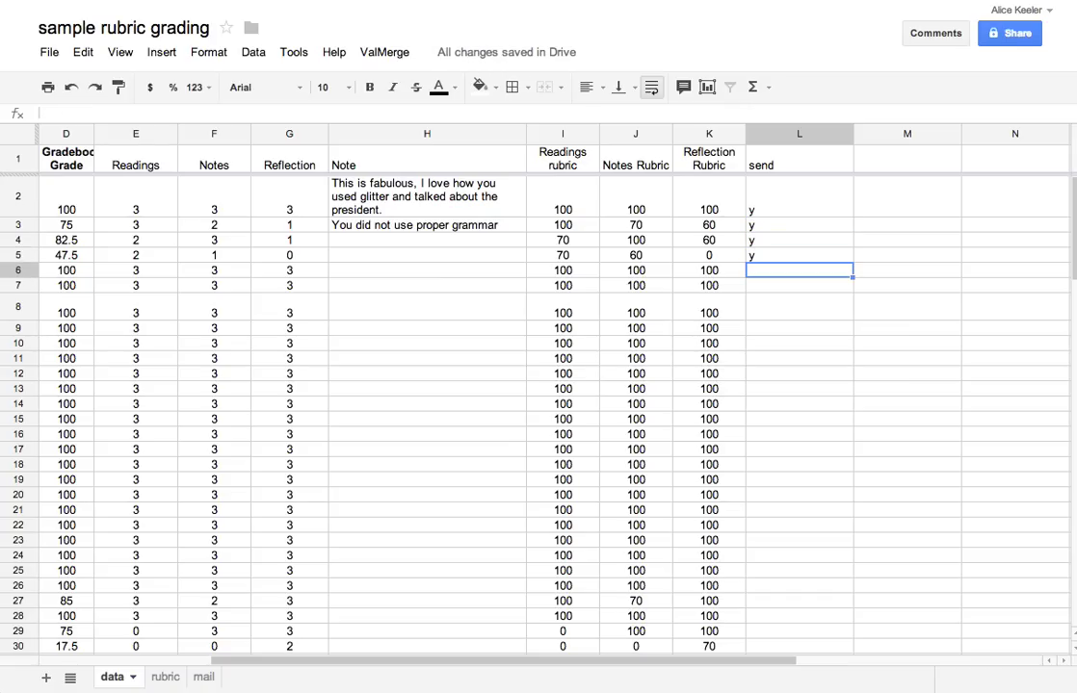
Step: Clear the 'y' flags from the send column and show the rubric sheet
{"action": "left_click_drag", "start_coordinate": [800, 207], "coordinate": [799, 256]}
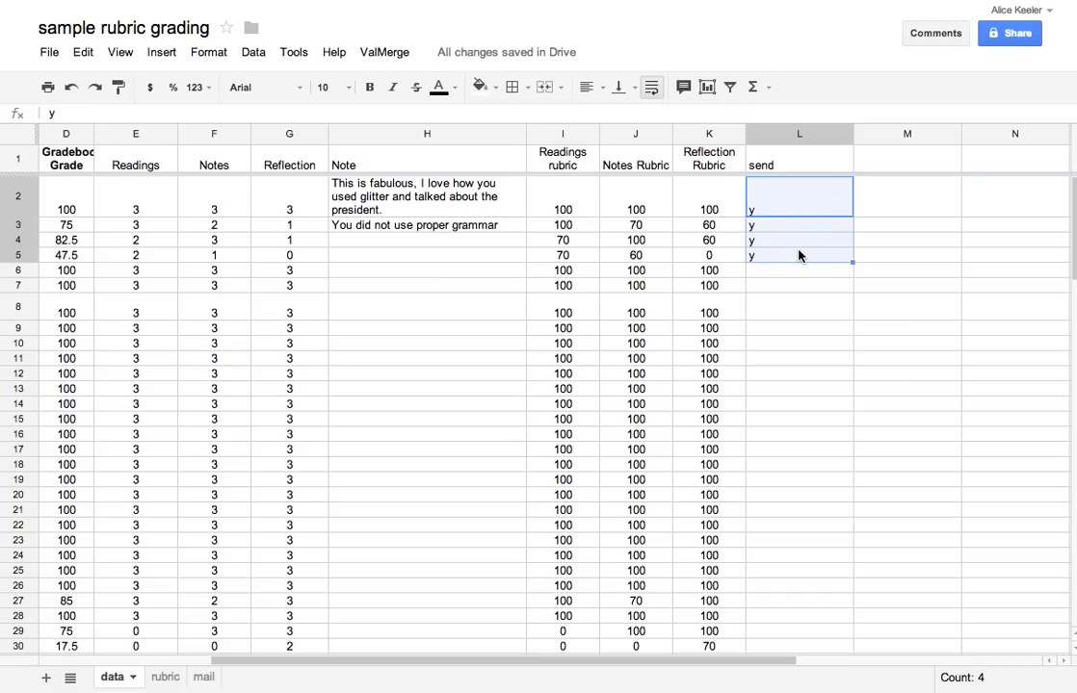
{"action": "key", "text": "Delete"}
{"action": "left_click", "coordinate": [165, 677]}
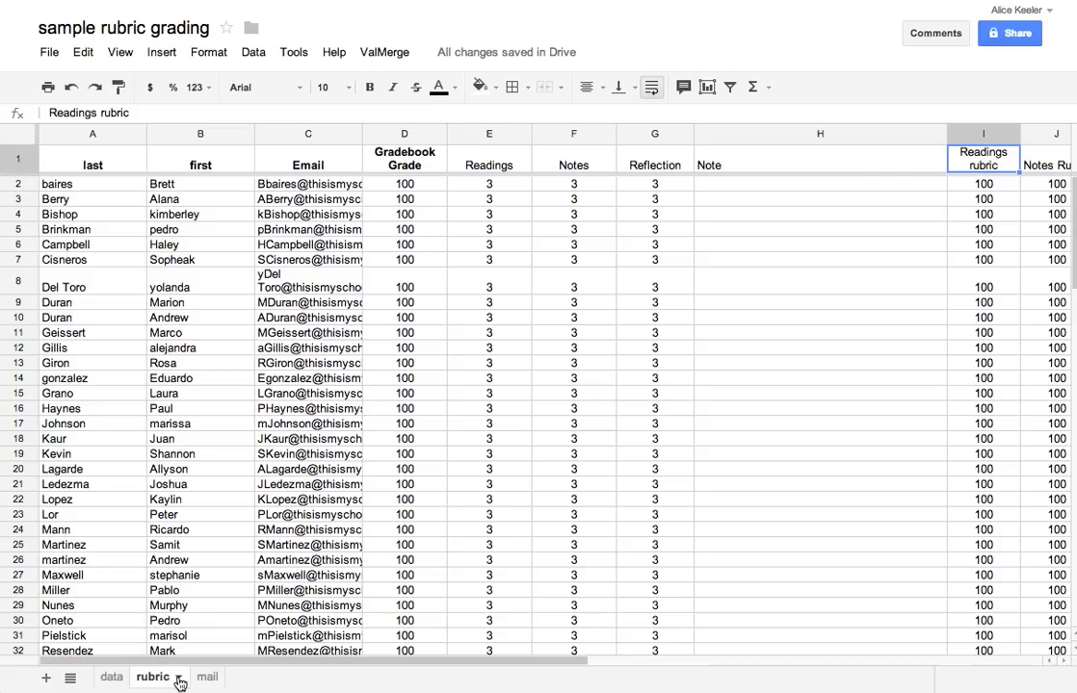
Step: Compare the mail greeting and [Gradebook Grade] placeholder with the data sheet's Gradebook Grade header
{"action": "left_click", "coordinate": [203, 678]}
{"action": "left_click", "coordinate": [215, 305]}
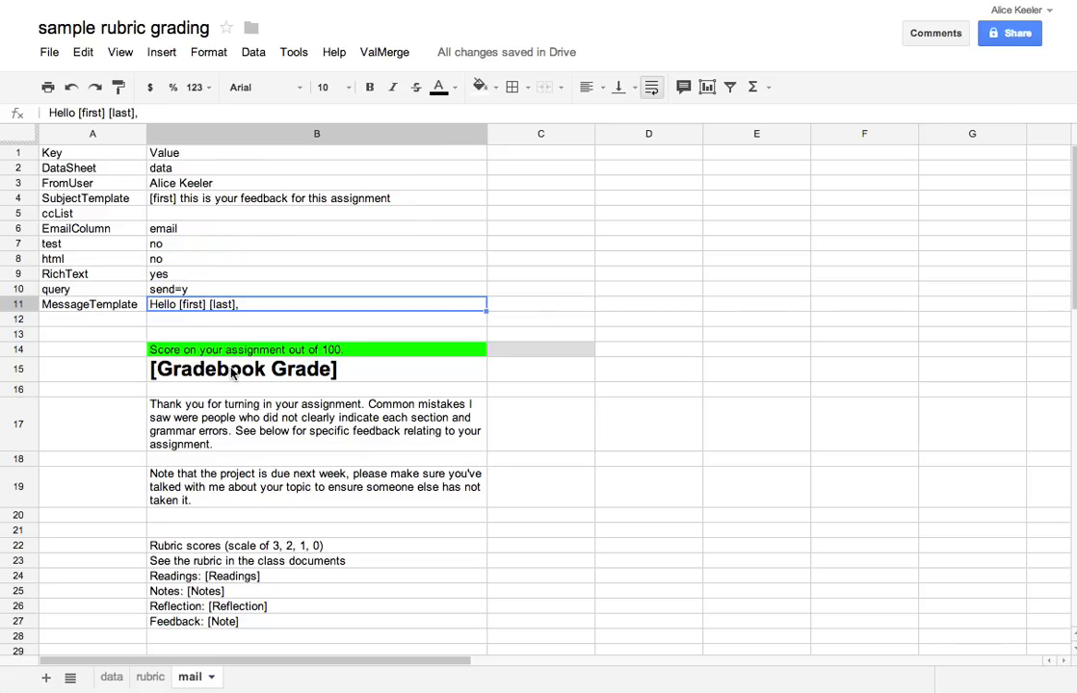
{"action": "left_click", "coordinate": [231, 372]}
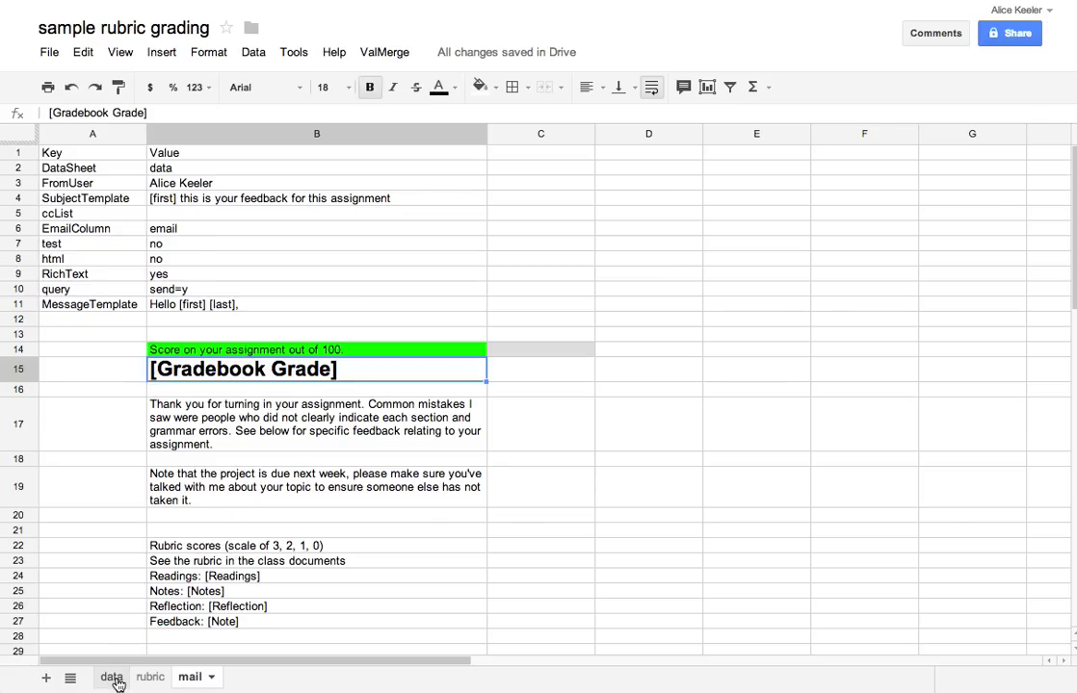
{"action": "left_click", "coordinate": [112, 679]}
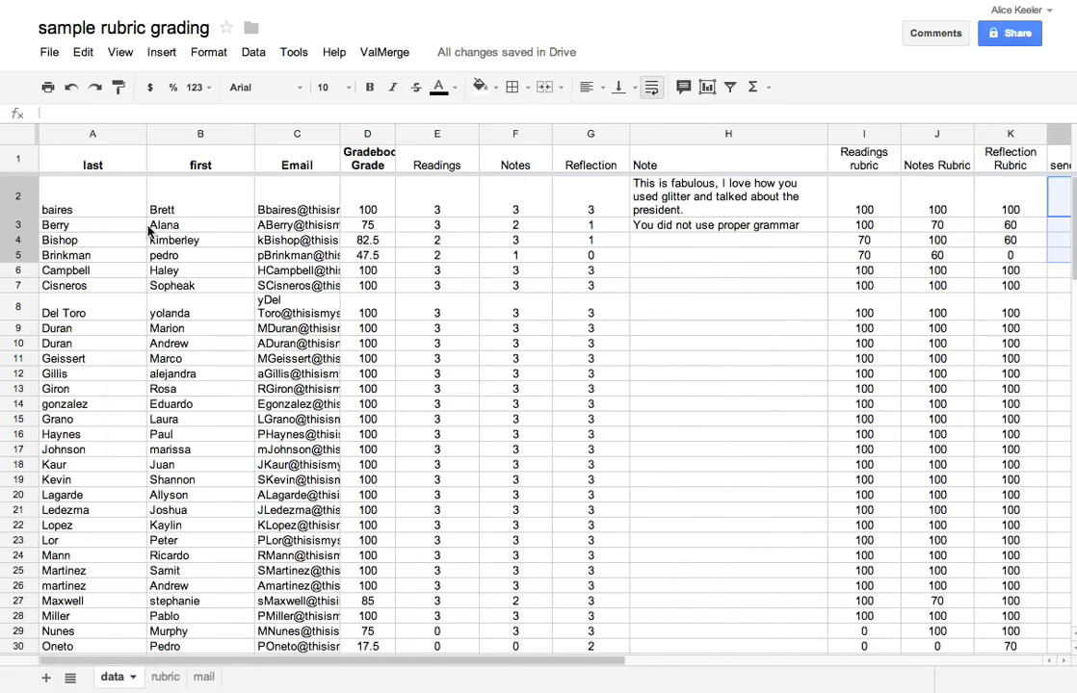
{"action": "left_click", "coordinate": [367, 160]}
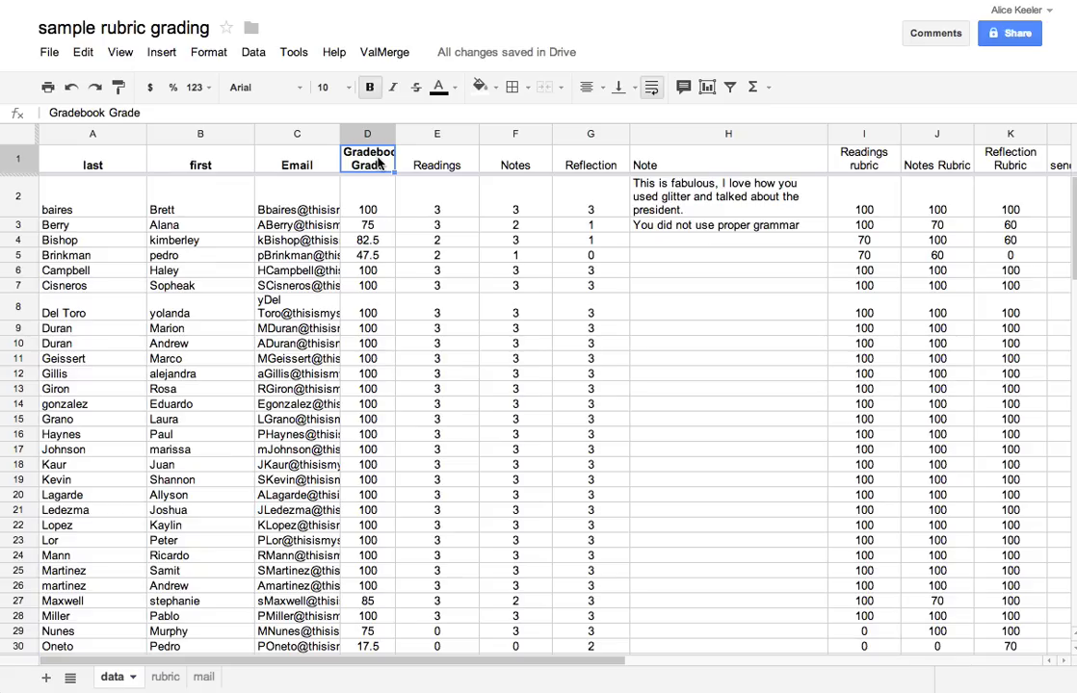
{"action": "left_click", "coordinate": [202, 677]}
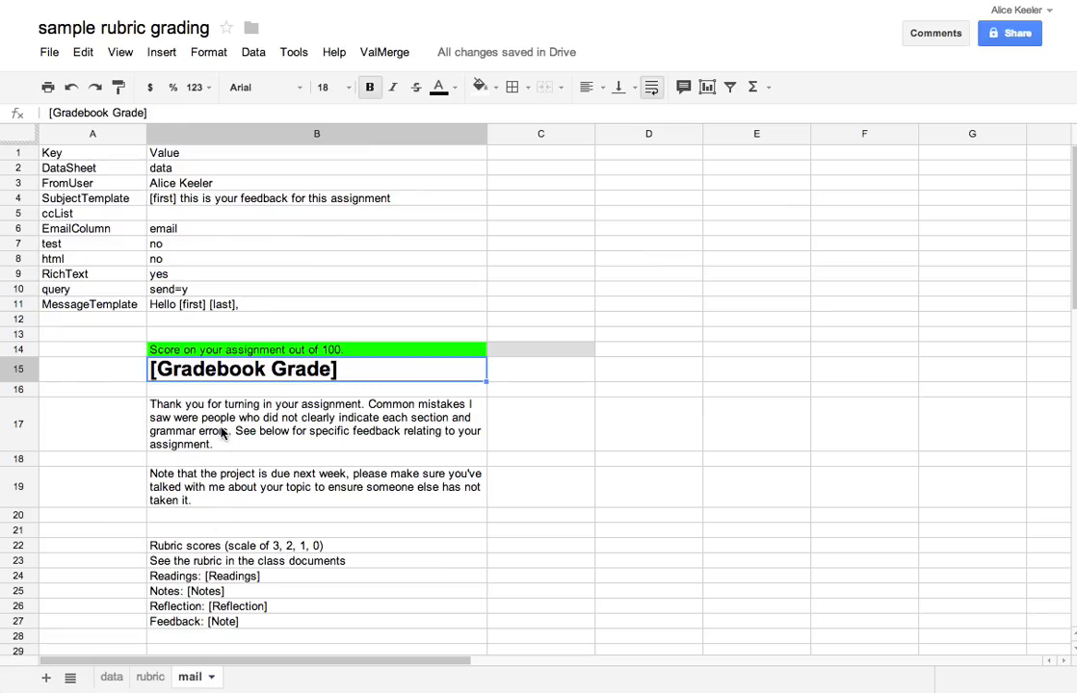
Step: Review the two feedback paragraphs and the blank spacer rows in the mail template
{"action": "left_click", "coordinate": [253, 373]}
{"action": "left_click_drag", "start_coordinate": [318, 434], "coordinate": [317, 490]}
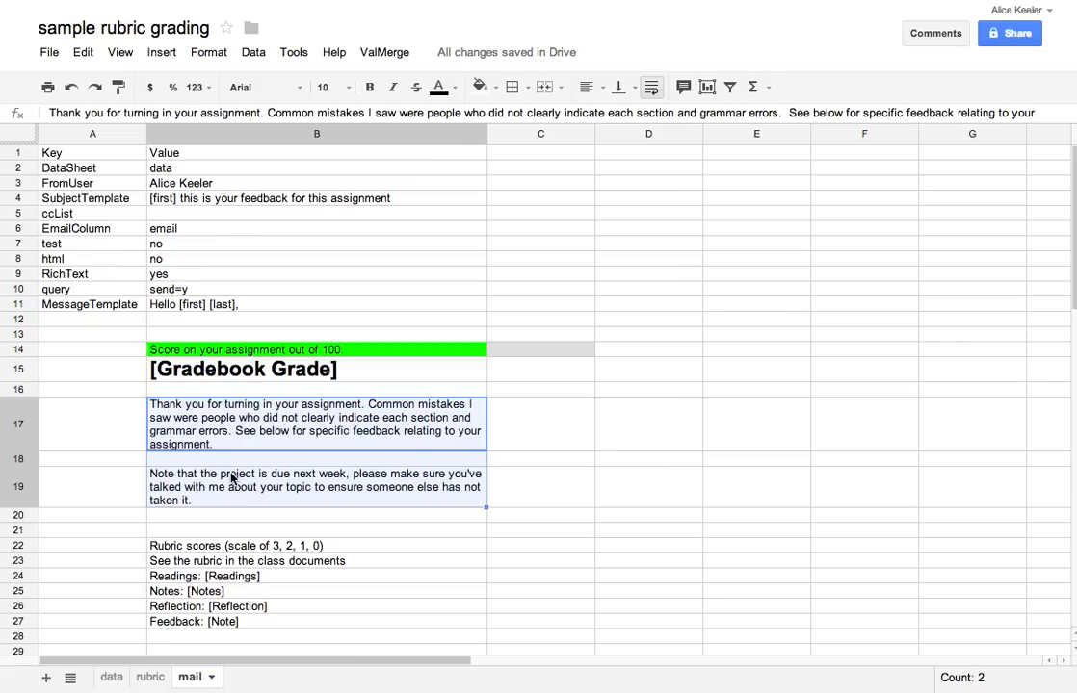
{"action": "left_click", "coordinate": [231, 460]}
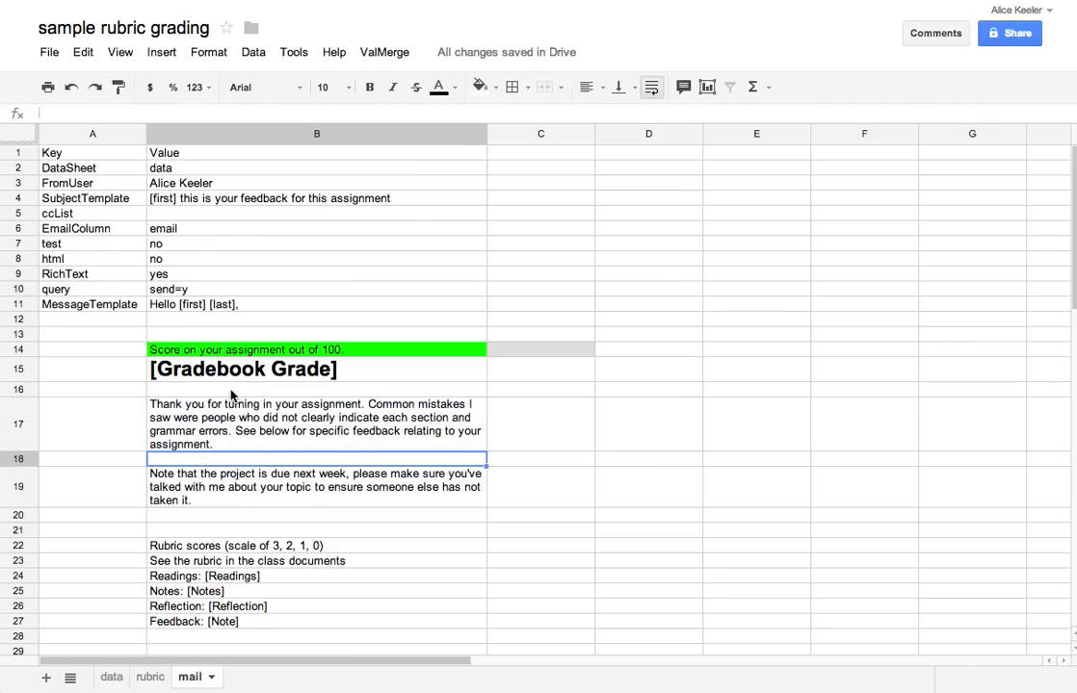
{"action": "left_click", "coordinate": [231, 390]}
{"action": "left_click", "coordinate": [221, 460]}
{"action": "left_click", "coordinate": [216, 518]}
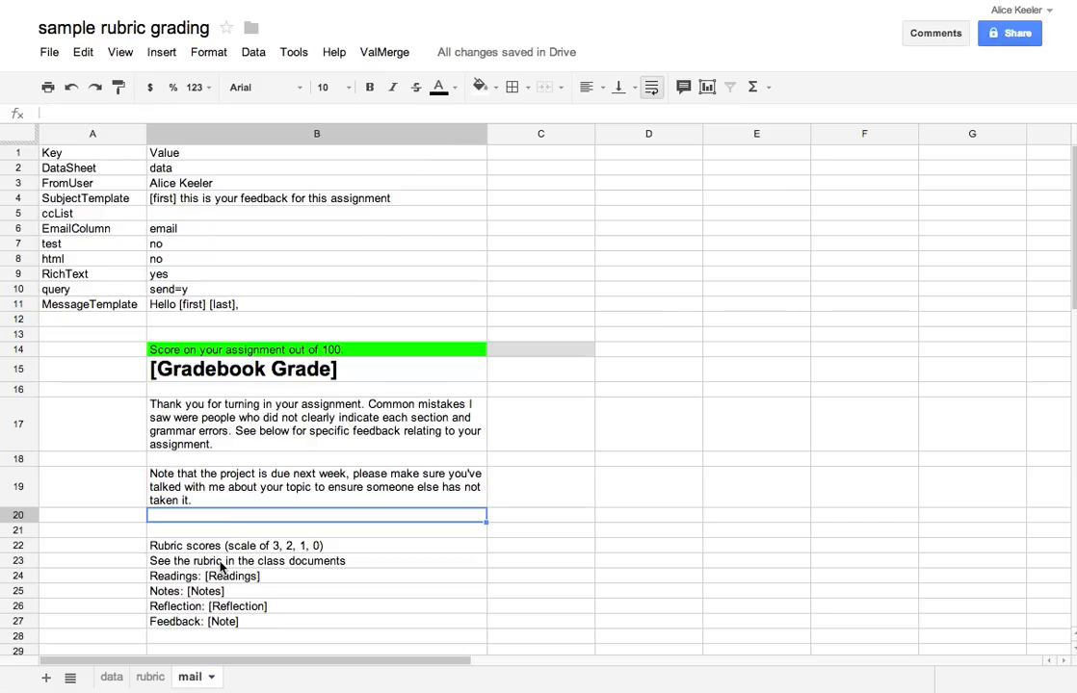
Step: Review the template's rubric scores heading and [Readings], [Notes], [Reflection] placeholder lines
{"action": "scroll", "coordinate": [219, 568], "scroll_direction": "down", "scroll_amount": 4}
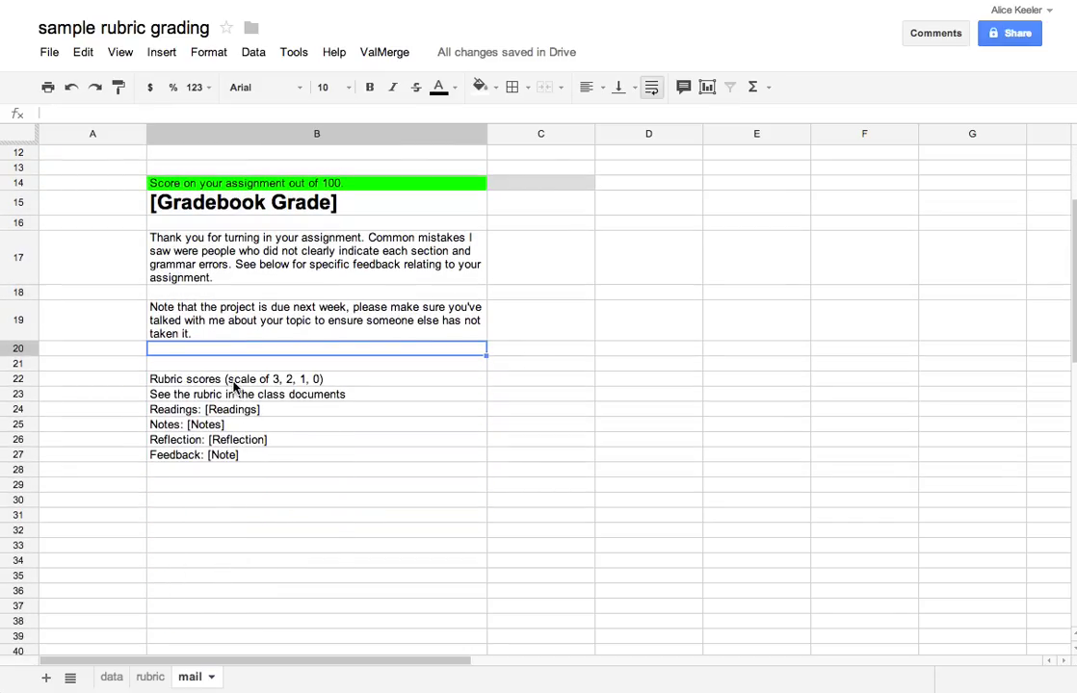
{"action": "left_click", "coordinate": [233, 383]}
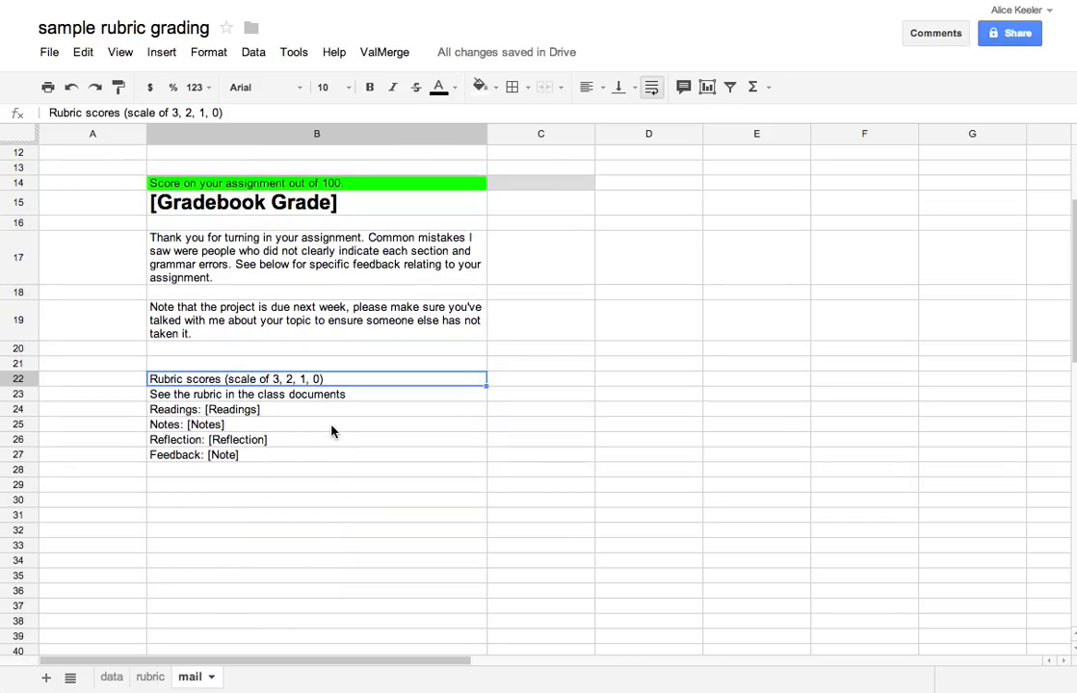
{"action": "left_click", "coordinate": [294, 412]}
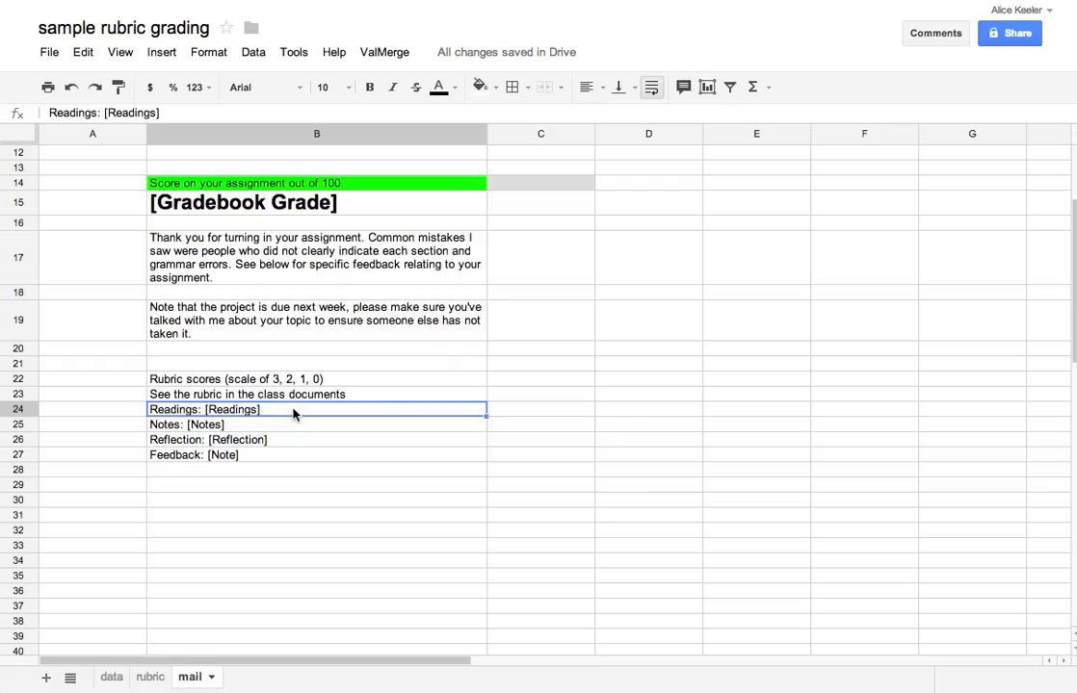
{"action": "left_click", "coordinate": [282, 426]}
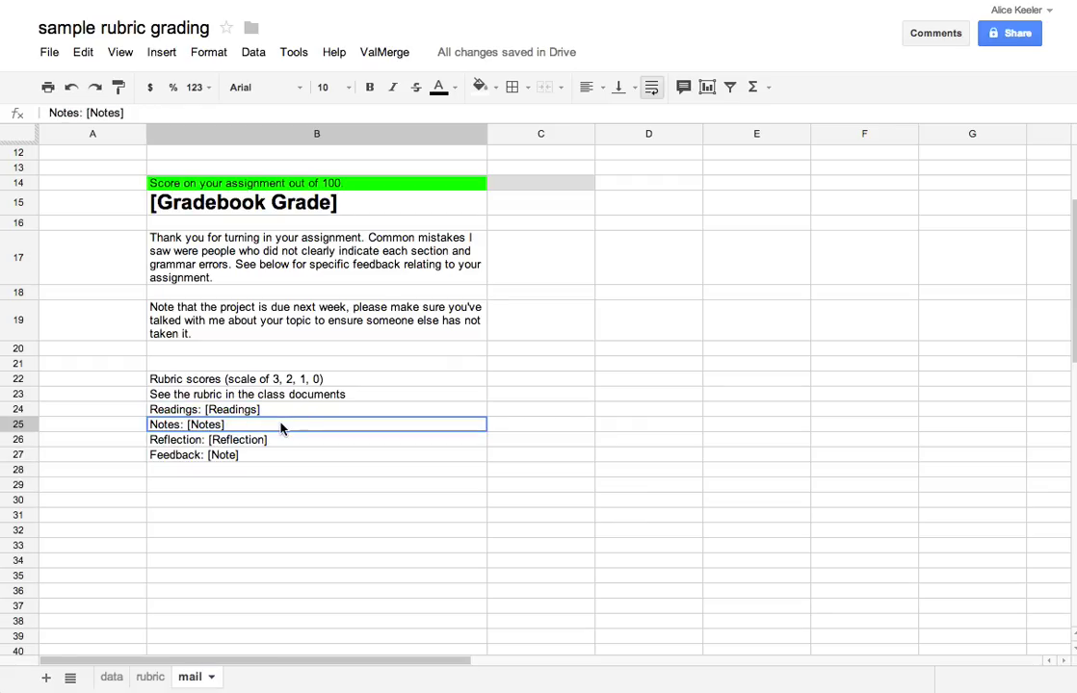
{"action": "left_click", "coordinate": [280, 442]}
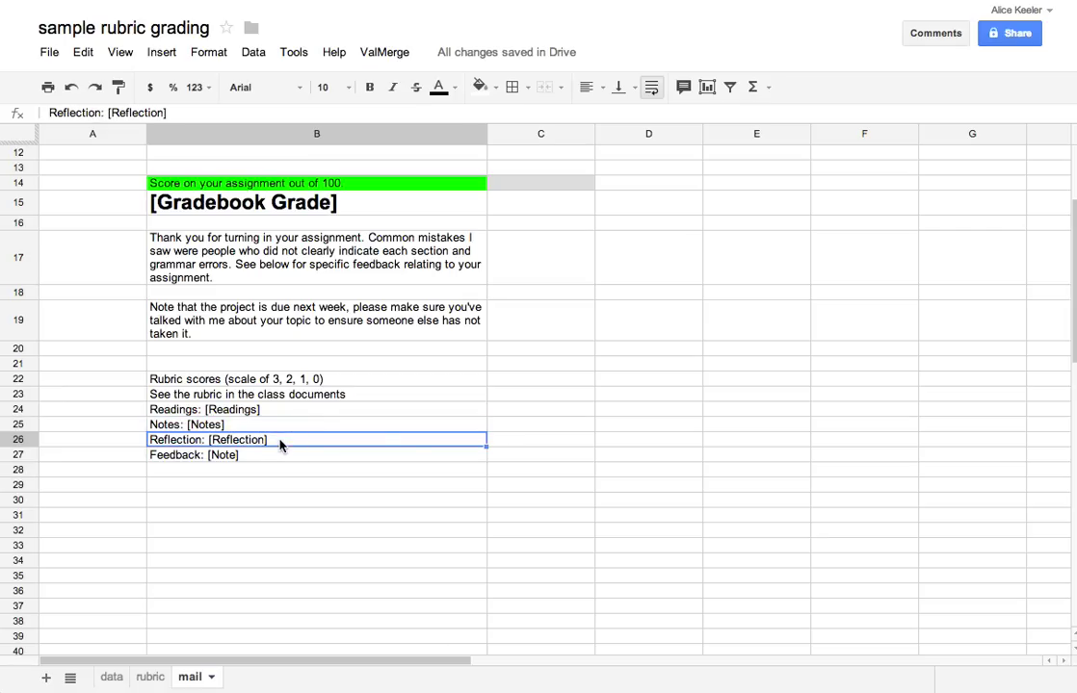
Step: On the data sheet, compare the Readings, Notes and Reflection score columns with the rubric percentage columns
{"action": "left_click", "coordinate": [106, 676]}
{"action": "left_click", "coordinate": [454, 210]}
{"action": "left_click", "coordinate": [515, 210]}
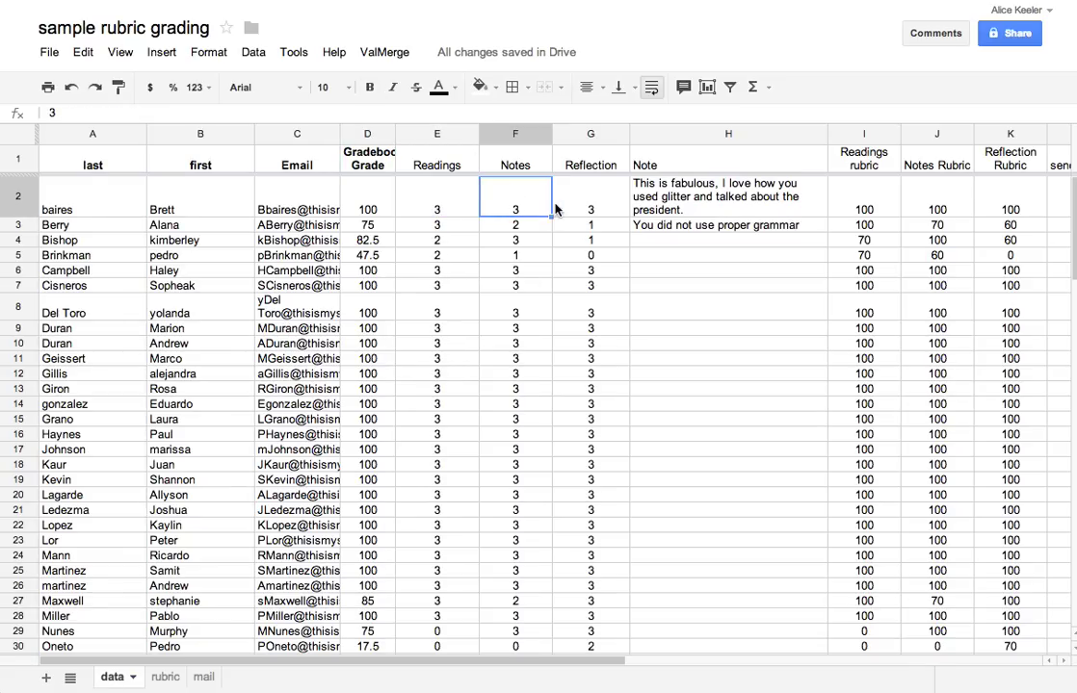
{"action": "left_click", "coordinate": [554, 212]}
{"action": "left_click", "coordinate": [454, 211]}
{"action": "left_click_drag", "start_coordinate": [423, 135], "coordinate": [567, 135]}
{"action": "left_click_drag", "start_coordinate": [870, 137], "coordinate": [1011, 133]}
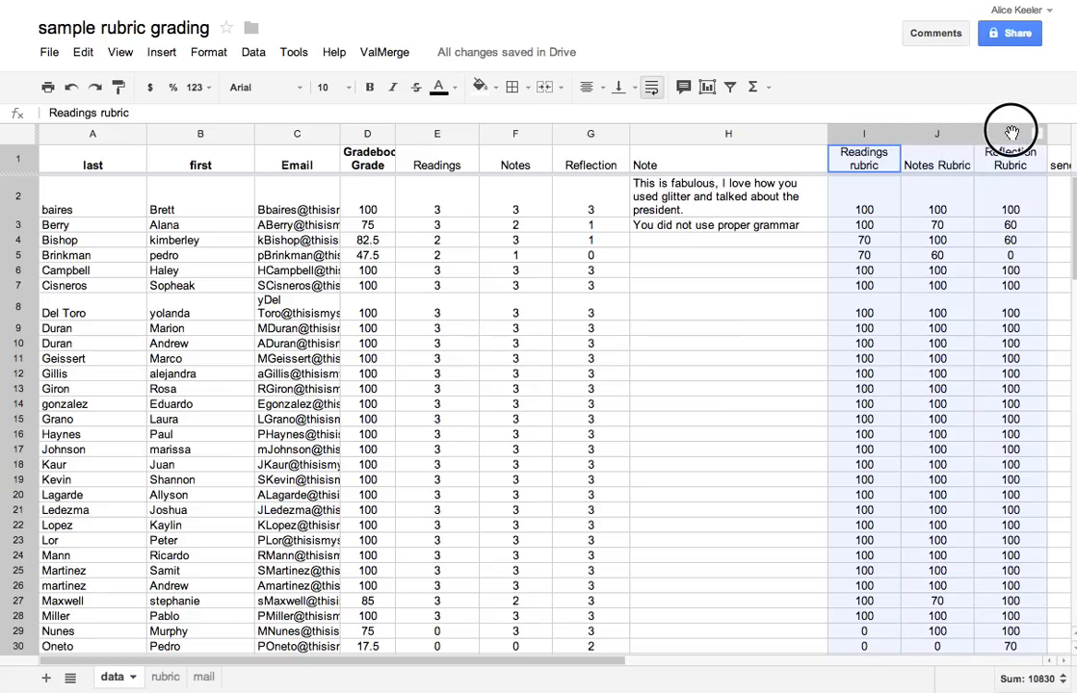
{"action": "left_click", "coordinate": [510, 191]}
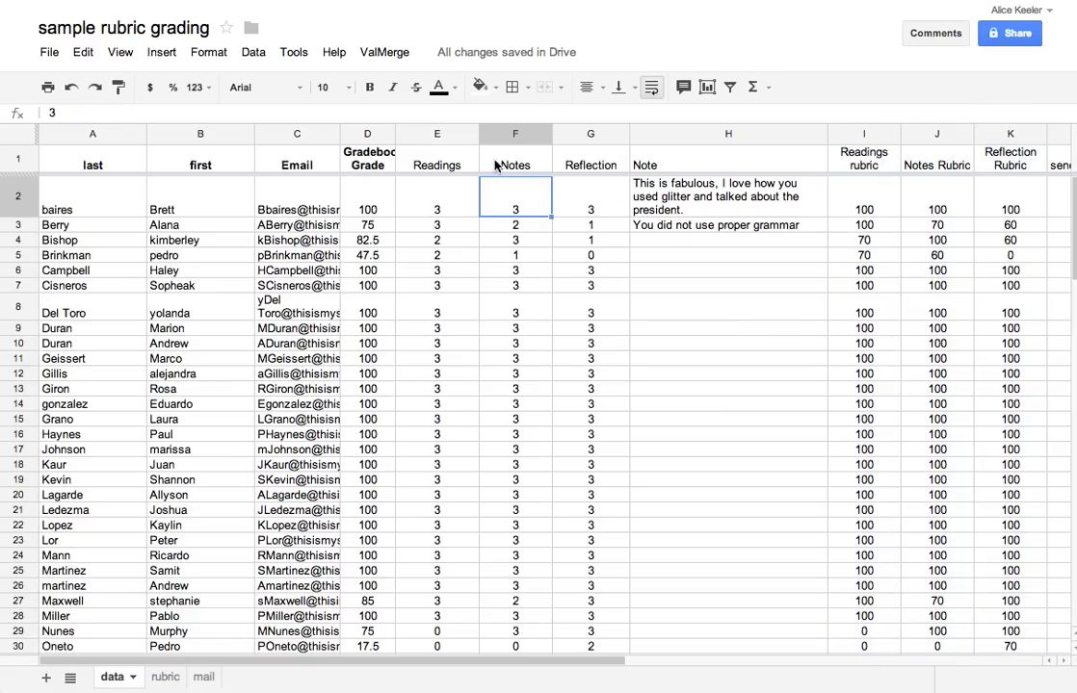
{"action": "left_click", "coordinate": [860, 159]}
{"action": "left_click", "coordinate": [418, 165]}
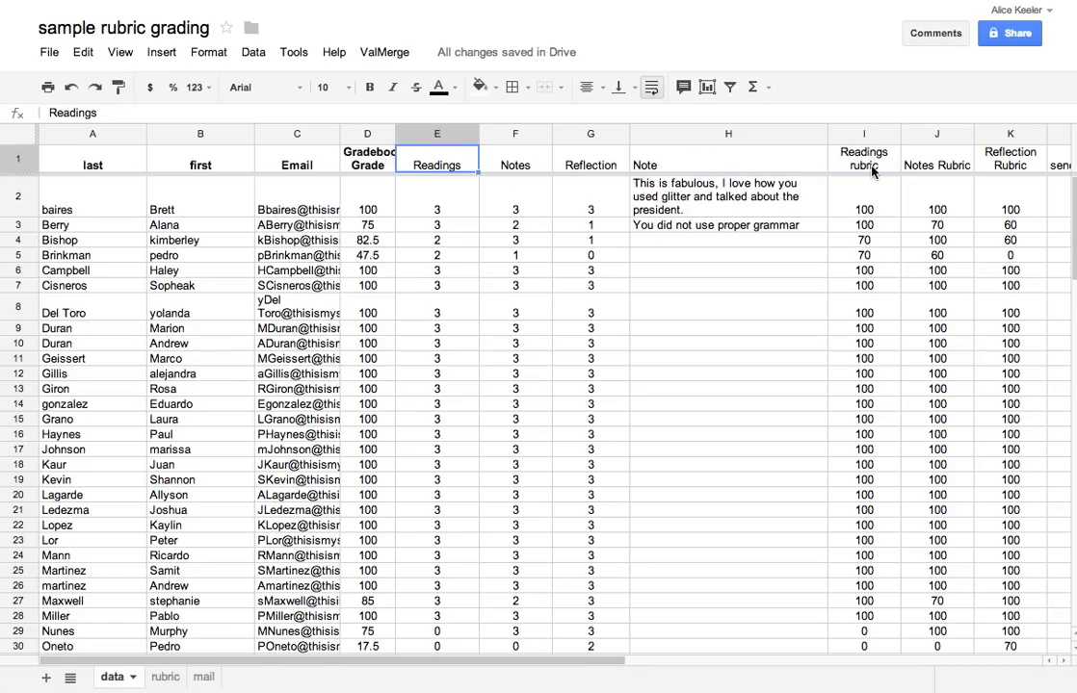
Step: Back on the mail sheet, review the Feedback: [Note] line and the list of setting keys
{"action": "left_click", "coordinate": [193, 684]}
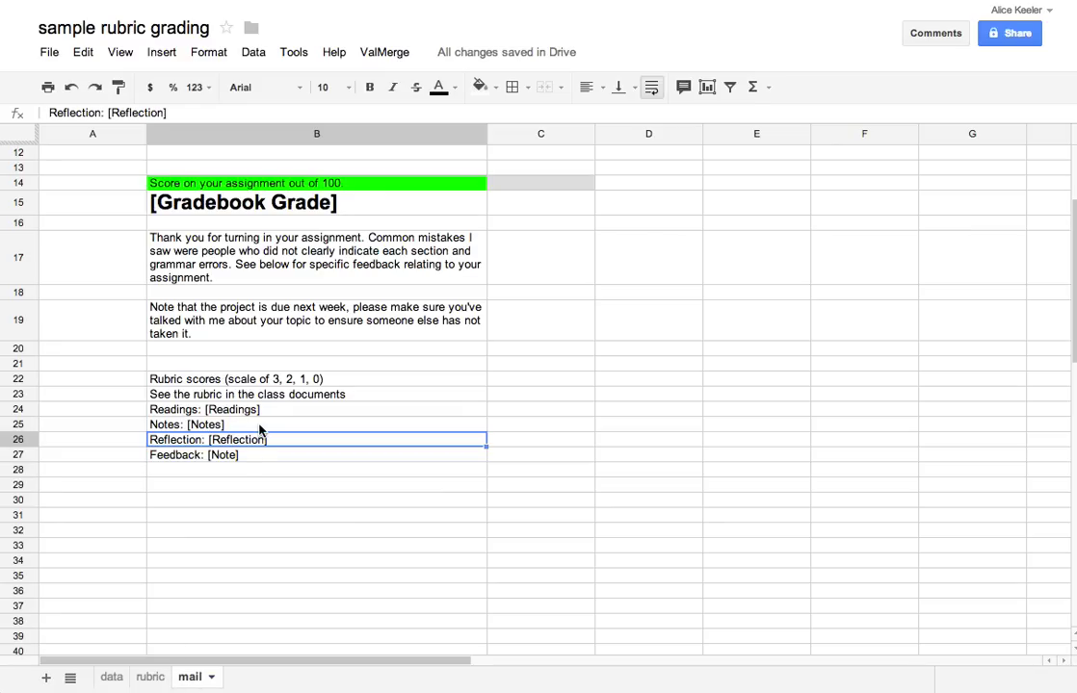
{"action": "left_click", "coordinate": [240, 456]}
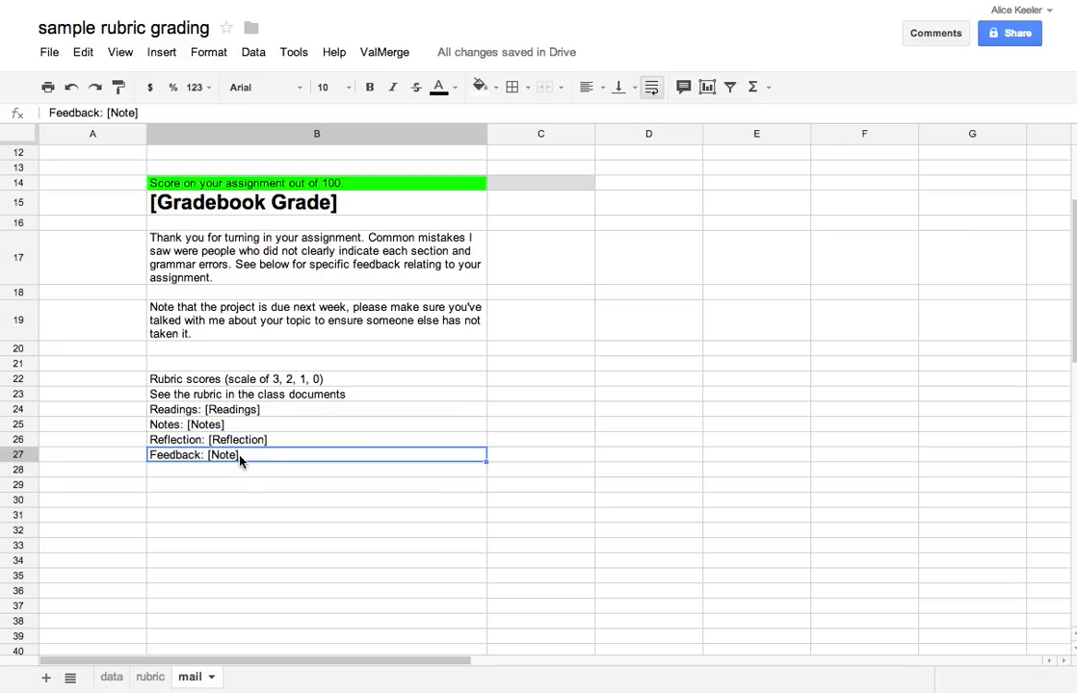
{"action": "scroll", "coordinate": [239, 460], "scroll_direction": "up", "scroll_amount": 3}
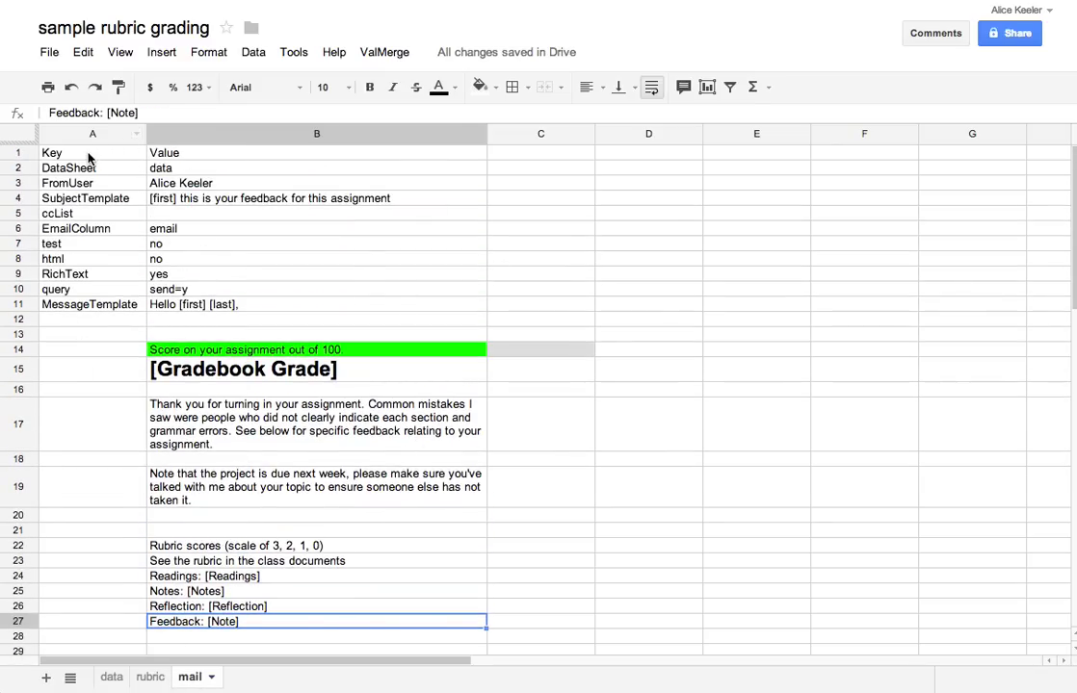
{"action": "left_click_drag", "start_coordinate": [89, 156], "coordinate": [89, 319]}
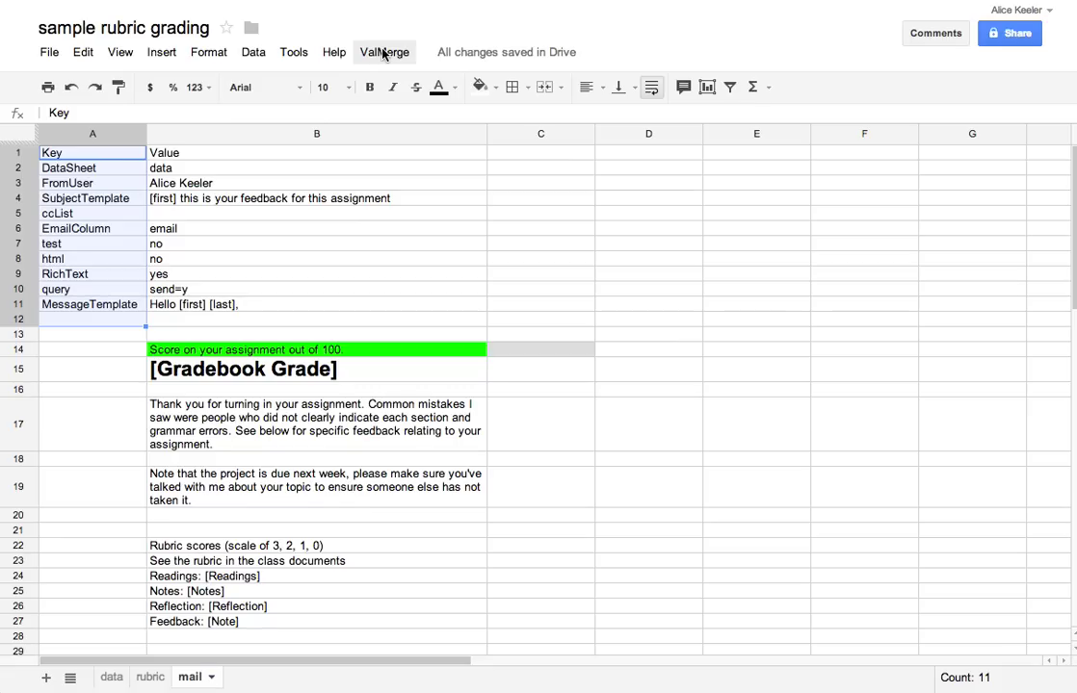
Step: Enter the formula =if(H2="","","y") in send cell L2
{"action": "left_click", "coordinate": [112, 677]}
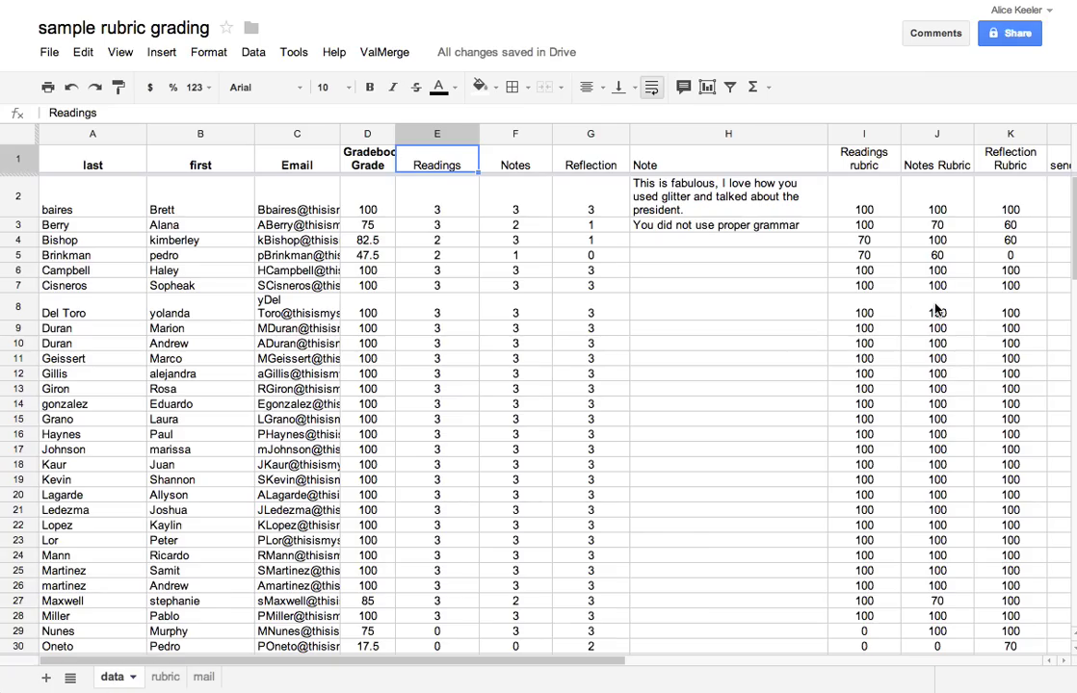
{"action": "scroll", "coordinate": [934, 309], "scroll_direction": "right", "scroll_amount": 2}
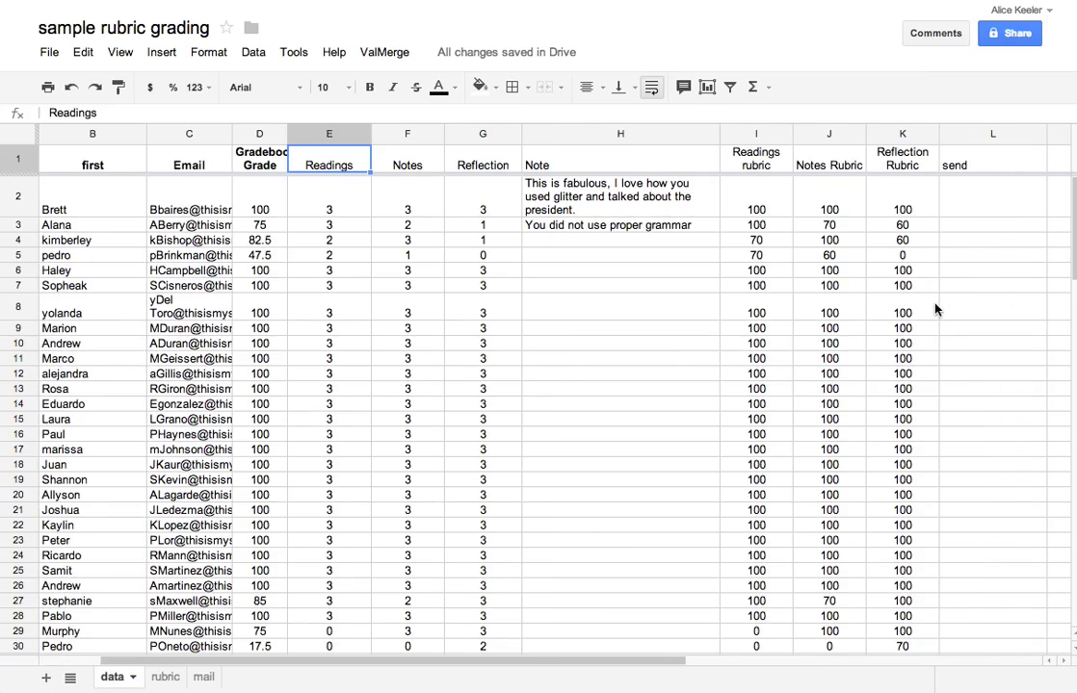
{"action": "left_click", "coordinate": [968, 202]}
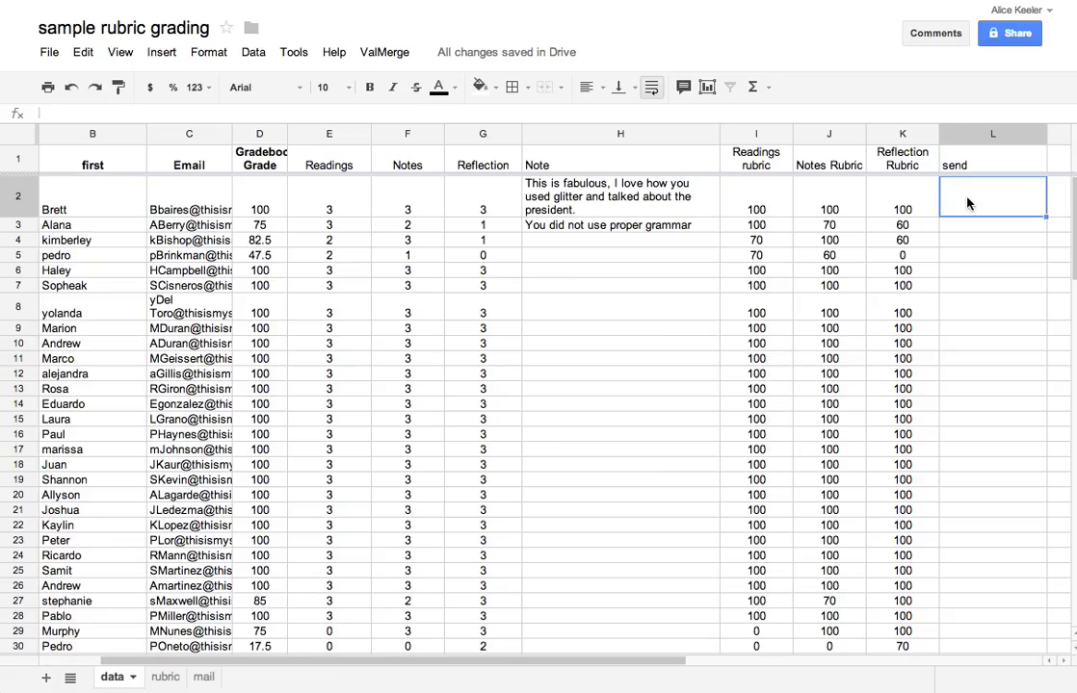
{"action": "type", "text": "=if("}
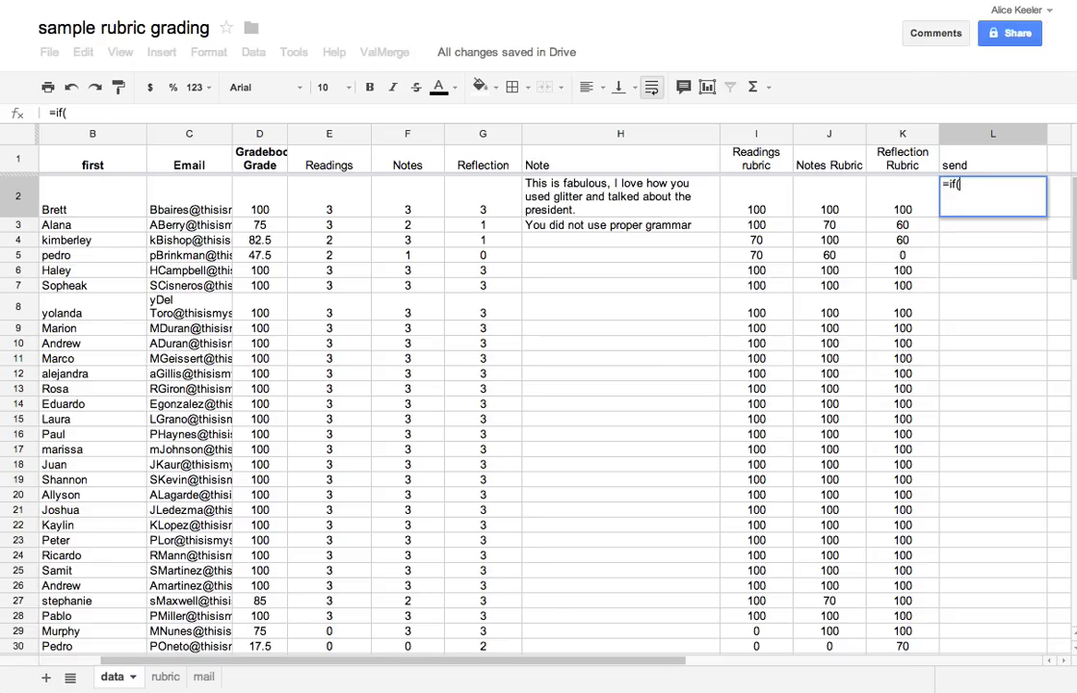
{"action": "left_click", "coordinate": [668, 188]}
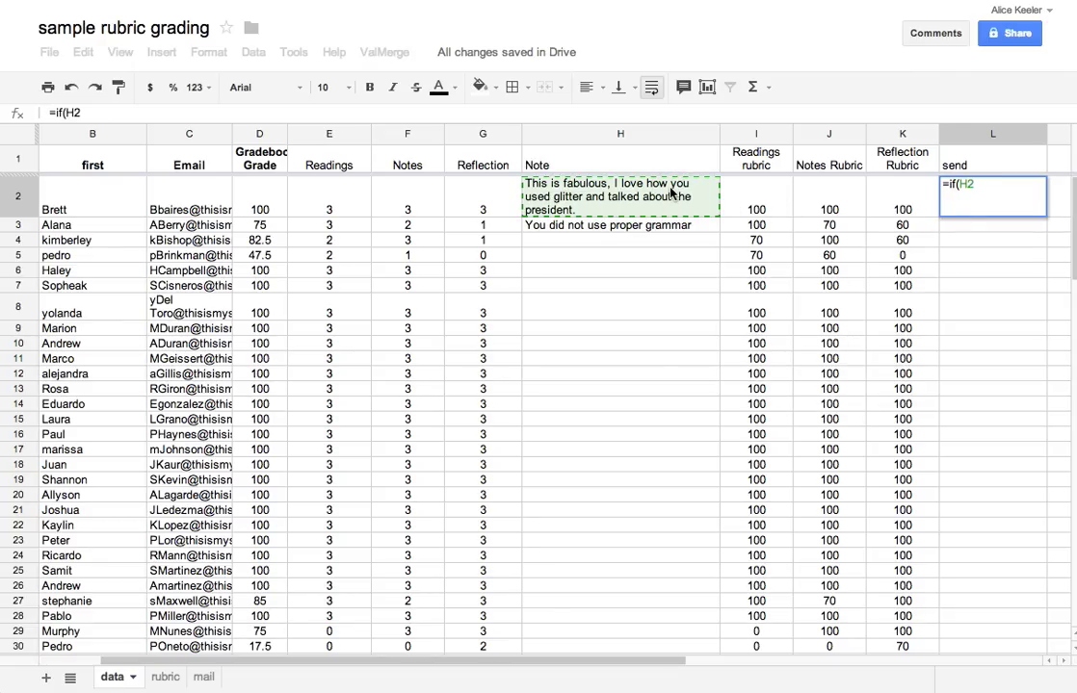
{"action": "type", "text": "=\"\",\"\",\"y\""}
{"action": "type", "text": ")"}
{"action": "key", "text": "Return"}
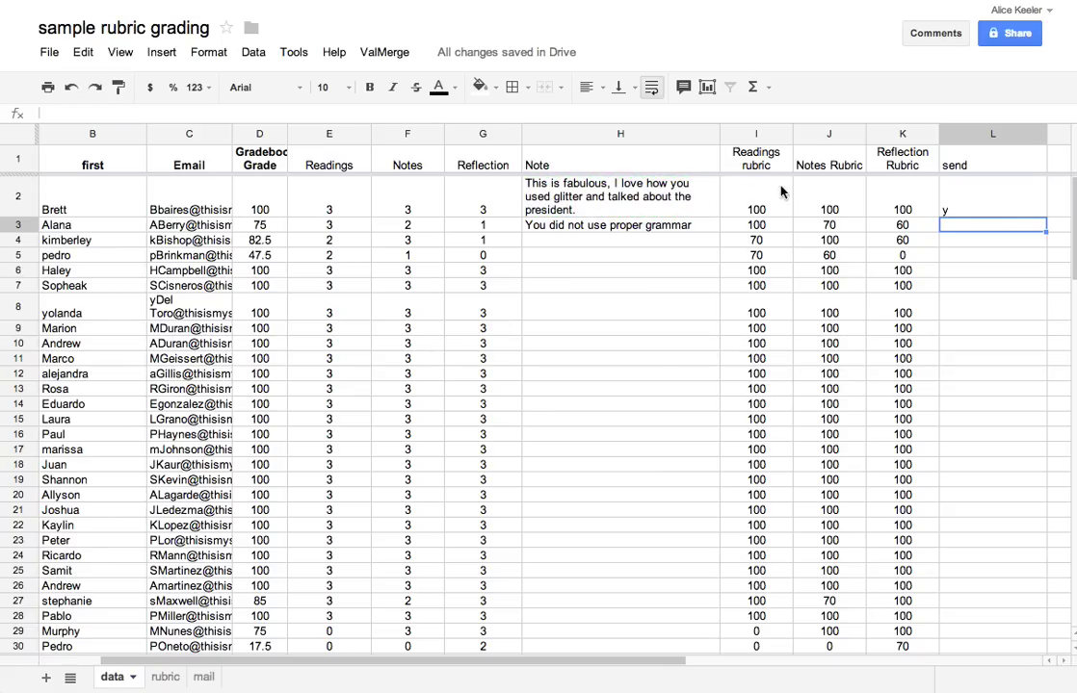
Step: Fill the send formula down to row 40 and verify the copy in L8
{"action": "left_click", "coordinate": [1039, 202]}
{"action": "left_click_drag", "start_coordinate": [1046, 217], "coordinate": [1004, 377]}
{"action": "scroll", "coordinate": [1034, 520], "scroll_direction": "down", "scroll_amount": 8}
{"action": "scroll", "coordinate": [959, 404], "scroll_direction": "up", "scroll_amount": 8}
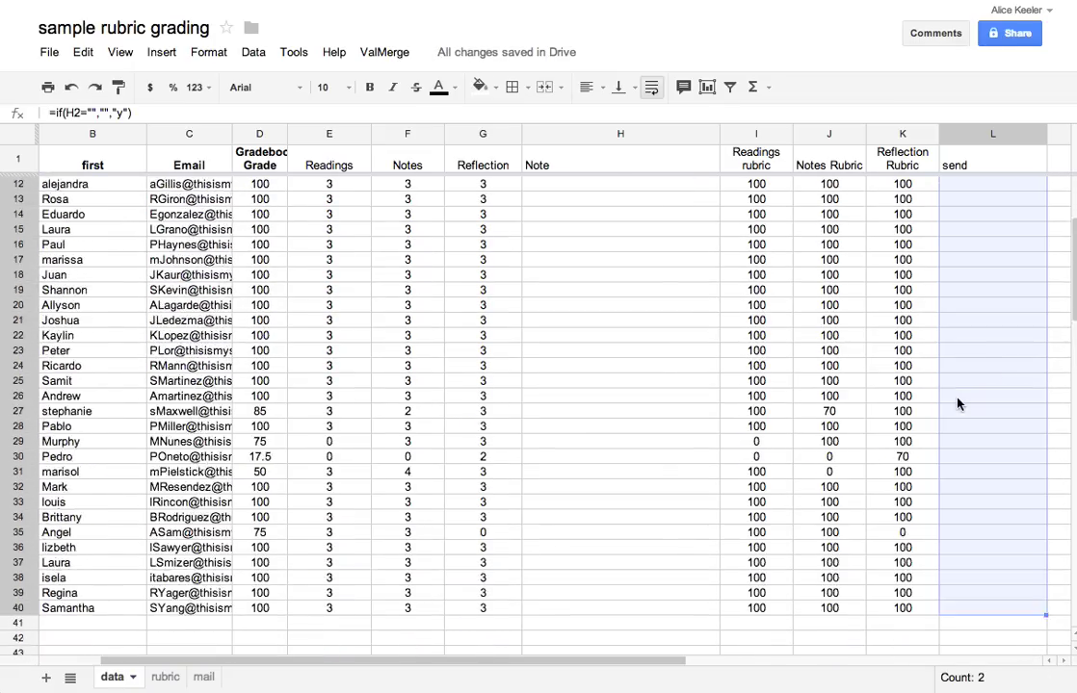
{"action": "left_click", "coordinate": [982, 306]}
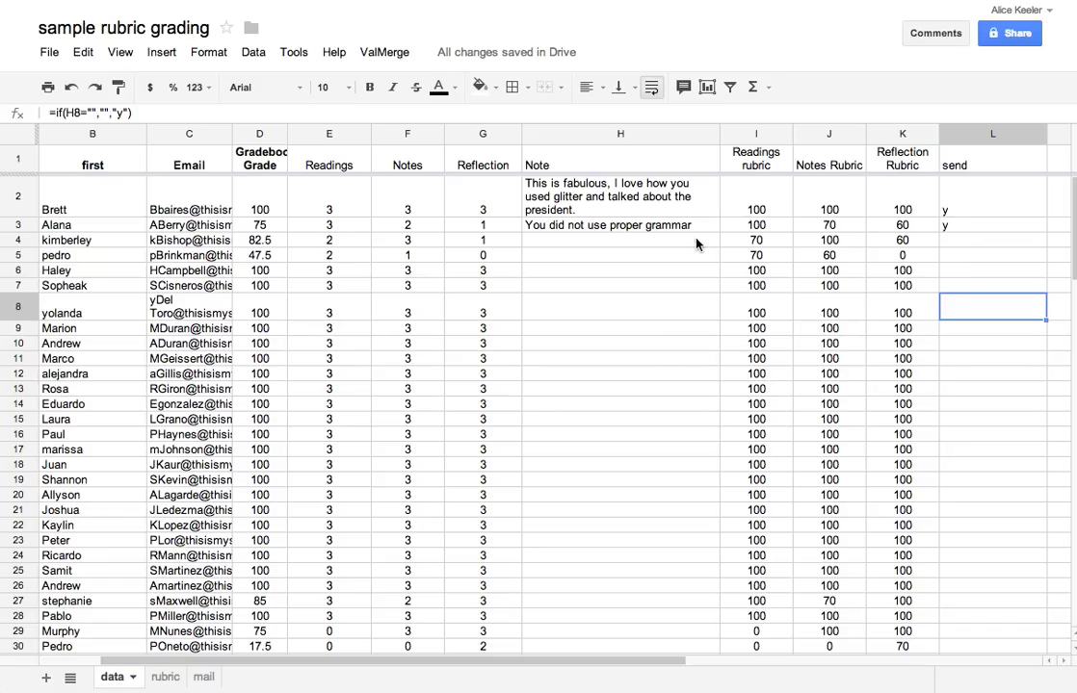
{"action": "left_click", "coordinate": [629, 248]}
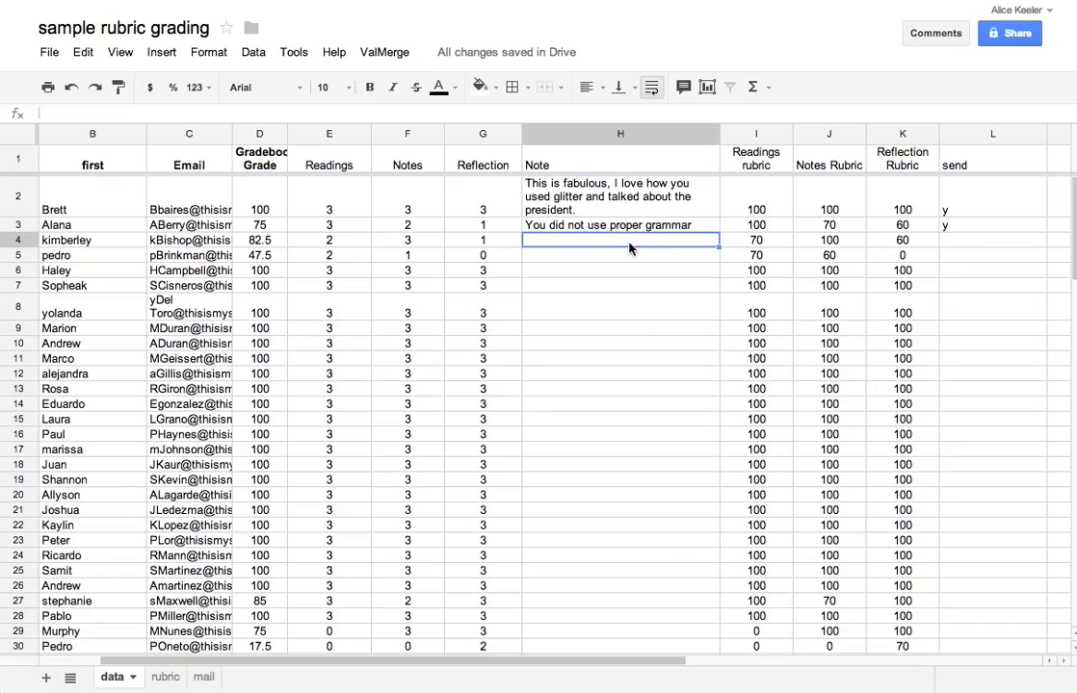
Step: Enter the note 'Your reflection is too short' in H4, making L4 show y
{"action": "type", "text": "Your "}
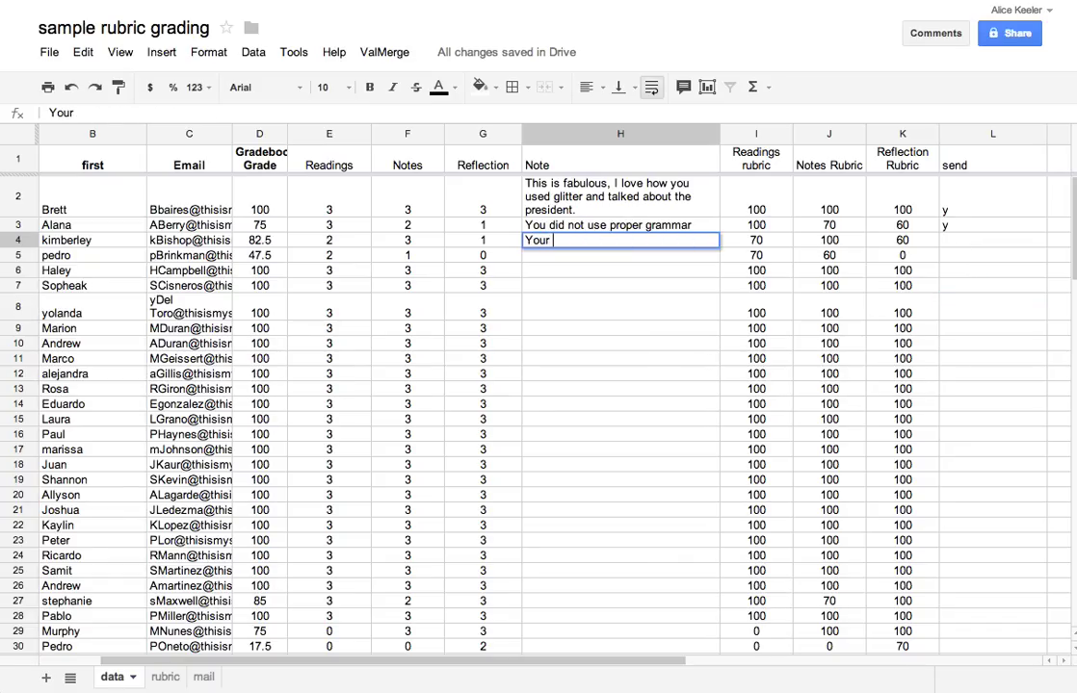
{"action": "type", "text": "reflection is too short"}
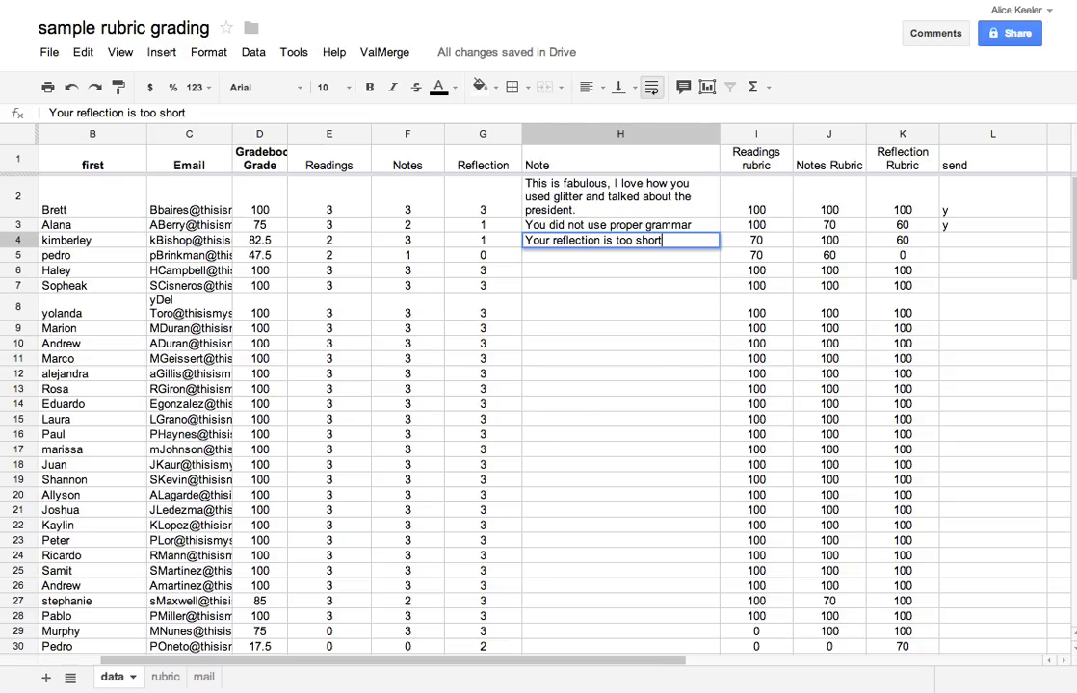
{"action": "key", "text": "Return"}
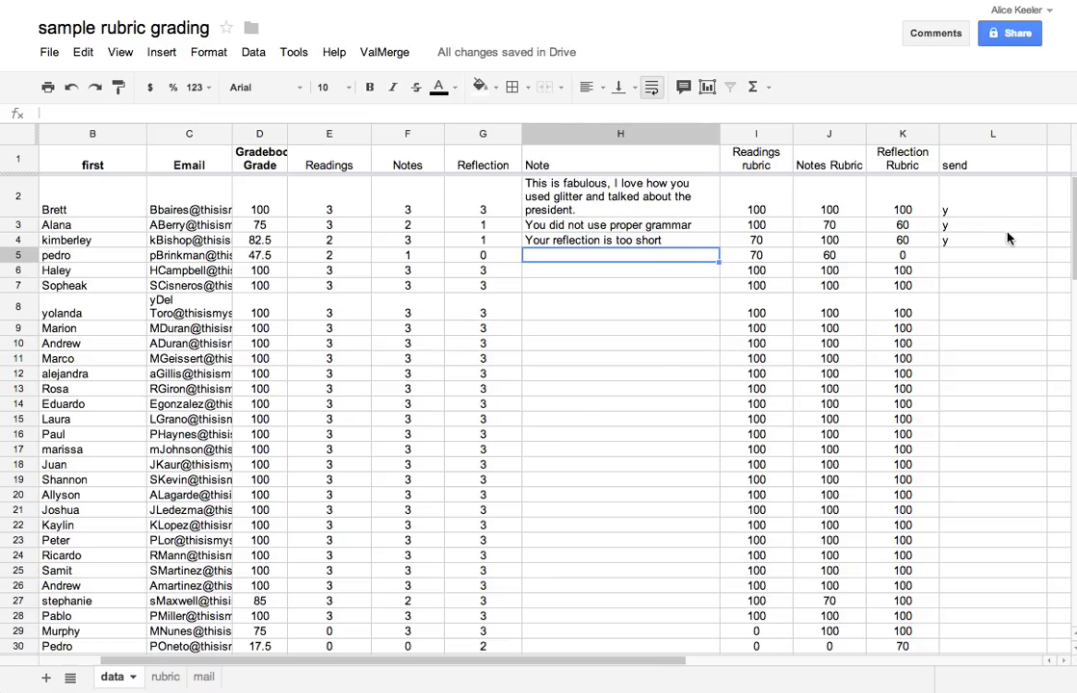
{"action": "left_click", "coordinate": [967, 245]}
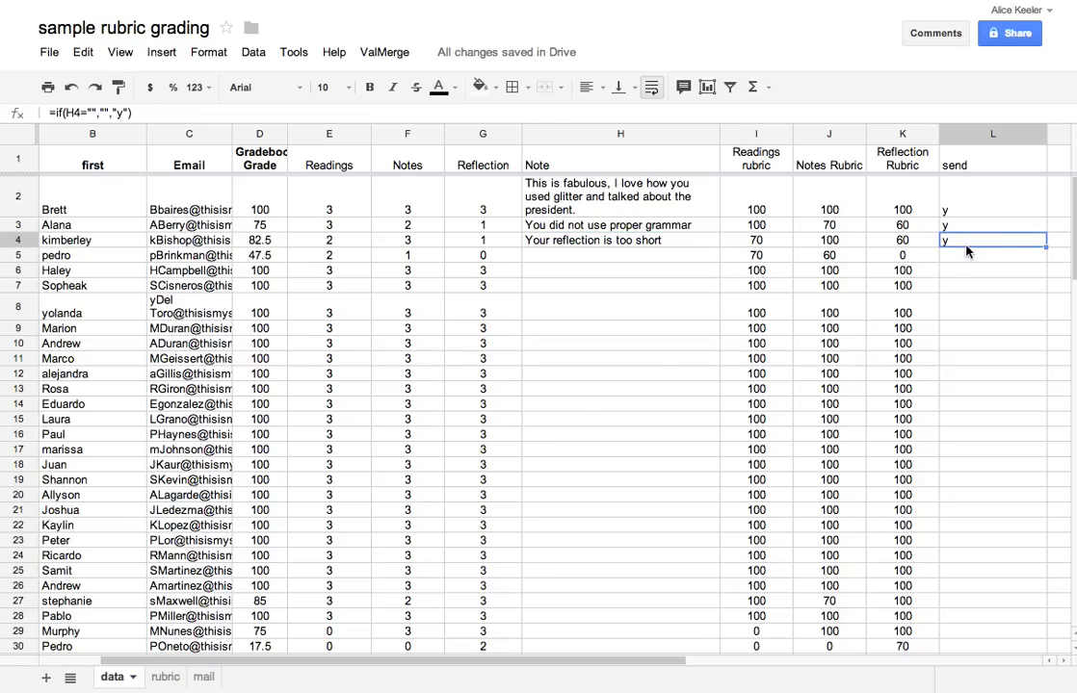
Step: Enter 'You do not have a reflection, this is 25% of your grade' in H5 and confirm L2:L5 show y
{"action": "left_click", "coordinate": [655, 256]}
{"action": "type", "text": "You do"}
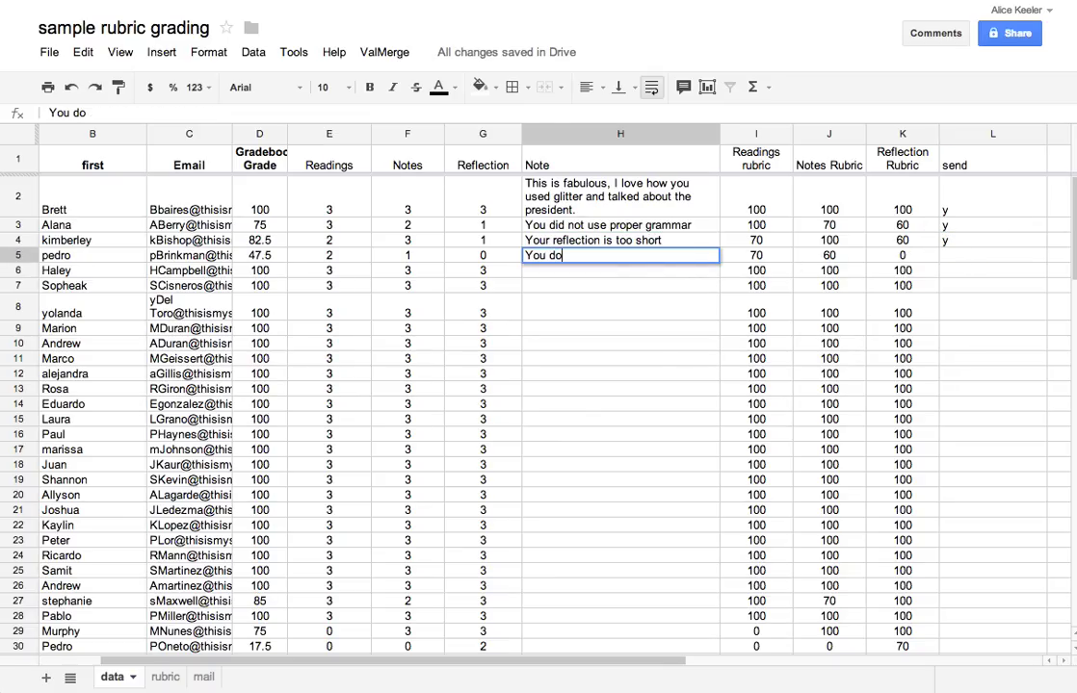
{"action": "type", "text": " not have a refl"}
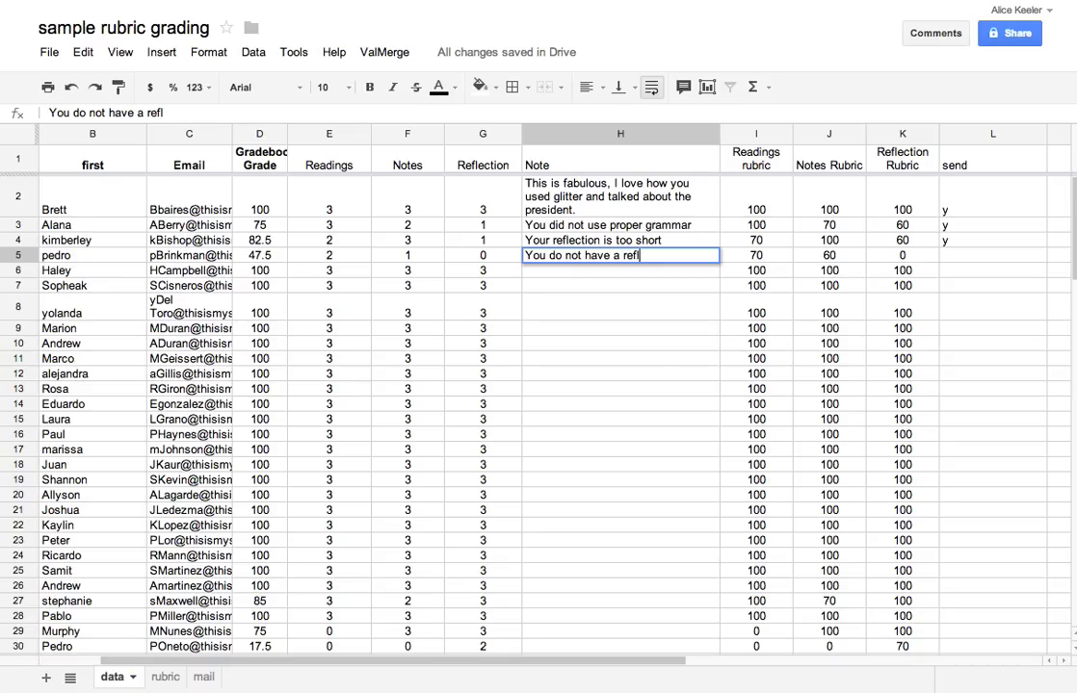
{"action": "type", "text": "ection, this is 2"}
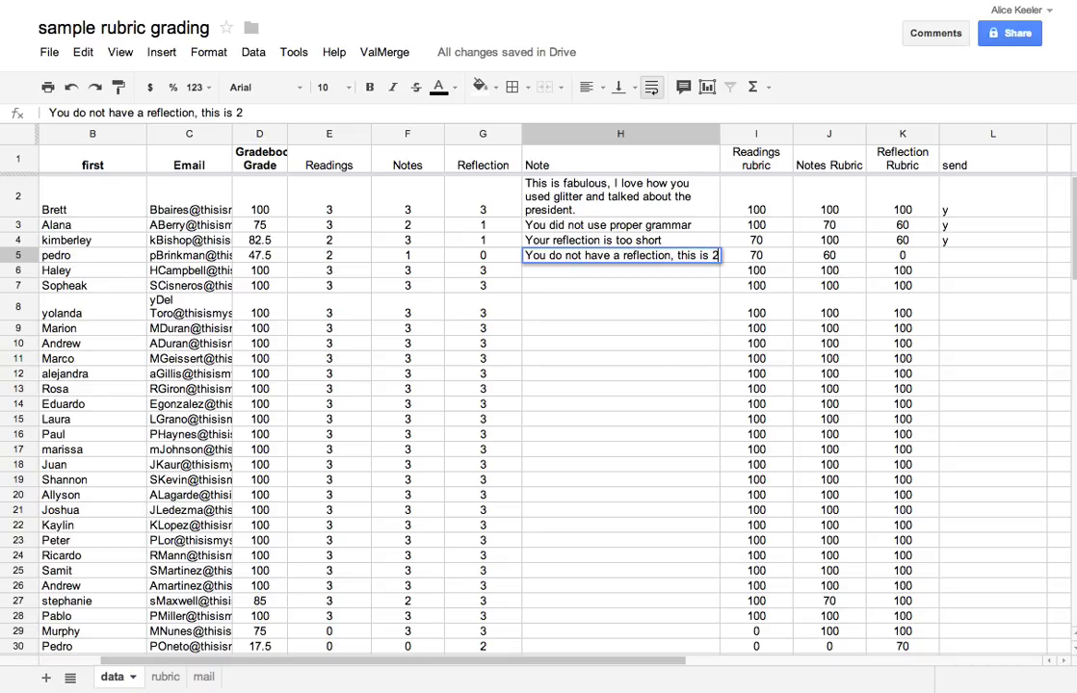
{"action": "type", "text": "5% of your grade"}
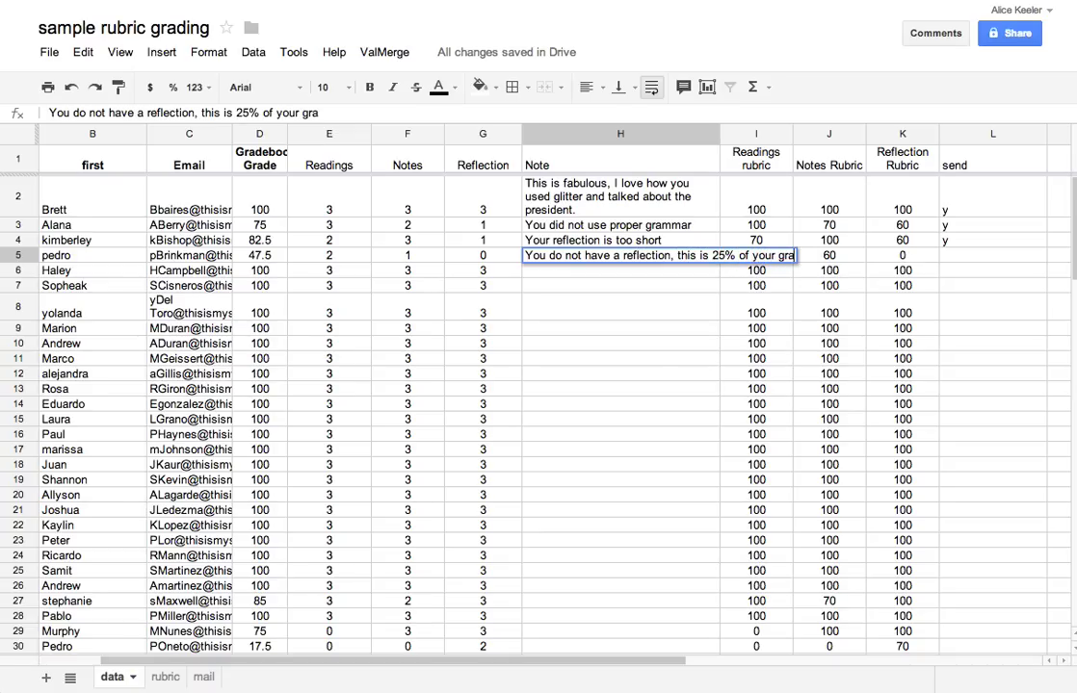
{"action": "key", "text": "Return"}
{"action": "left_click", "coordinate": [959, 255]}
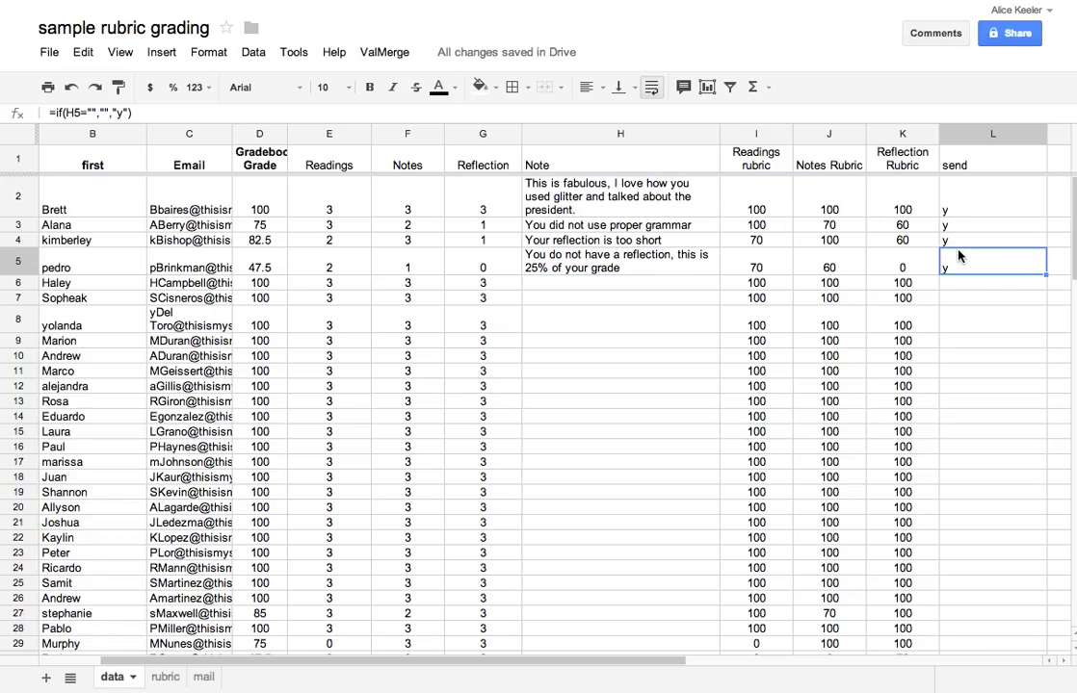
{"action": "left_click_drag", "start_coordinate": [963, 197], "coordinate": [958, 266]}
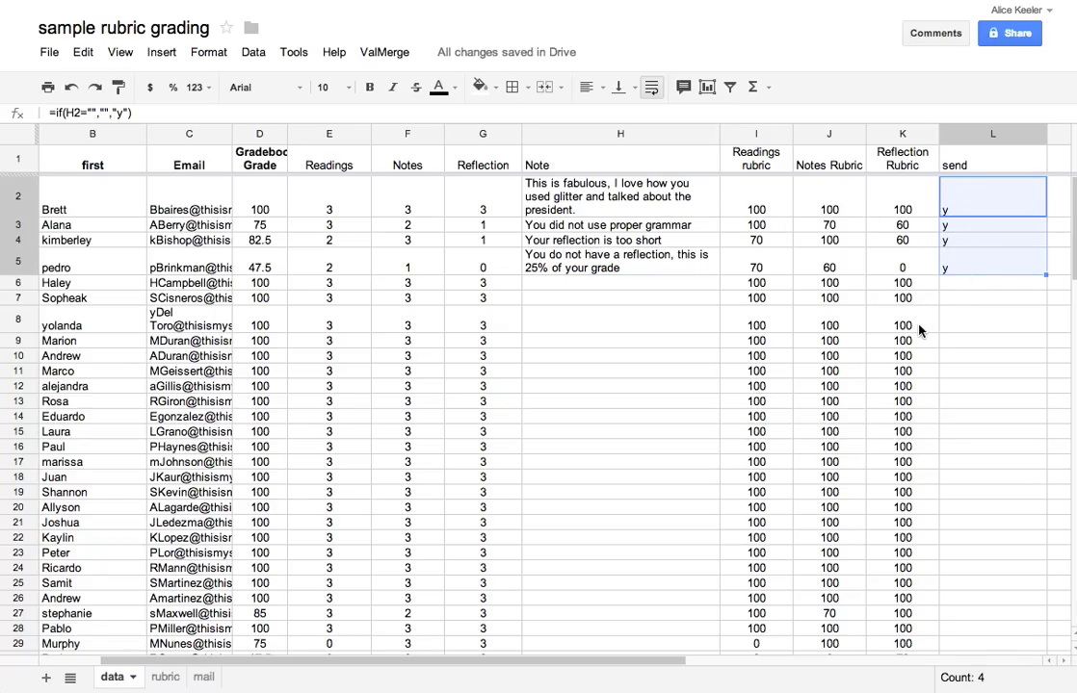
{"action": "left_click", "coordinate": [537, 387]}
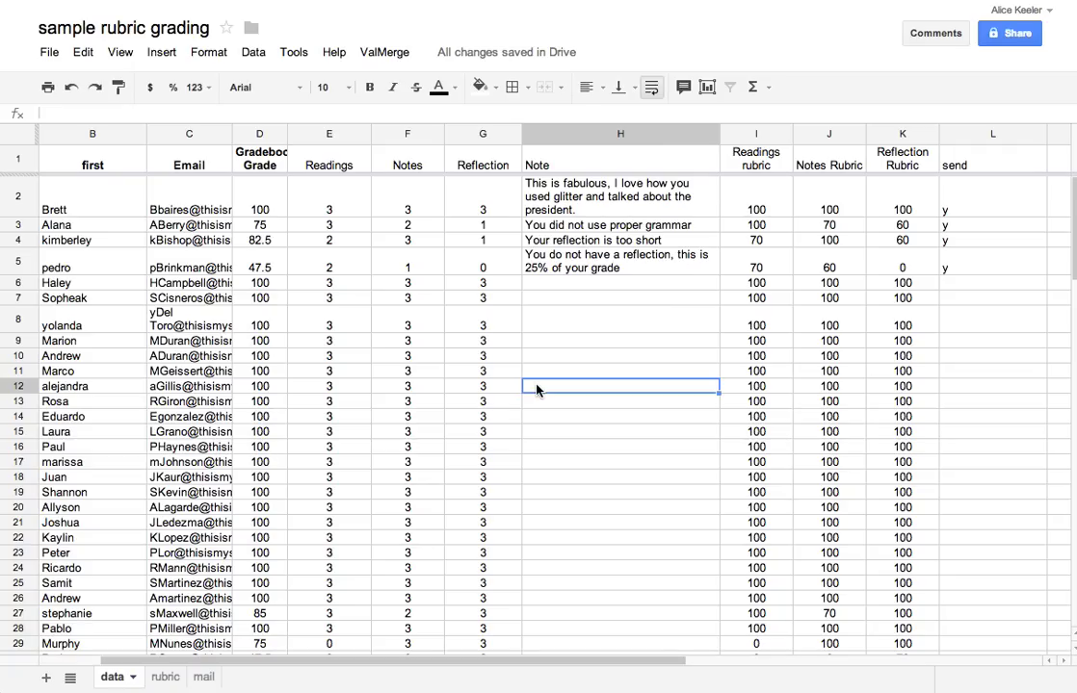
Step: Run ValMerge Mail Merge with template sheet 'mail', confirming the send to the 4 flagged students
{"action": "left_click", "coordinate": [383, 53]}
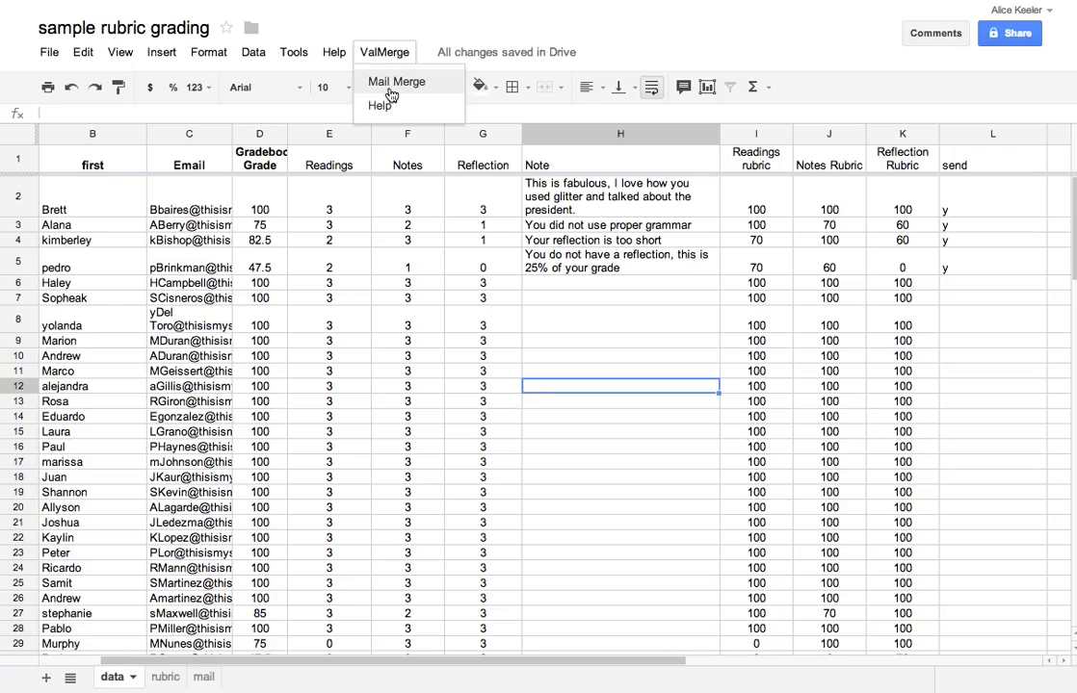
{"action": "left_click", "coordinate": [392, 83]}
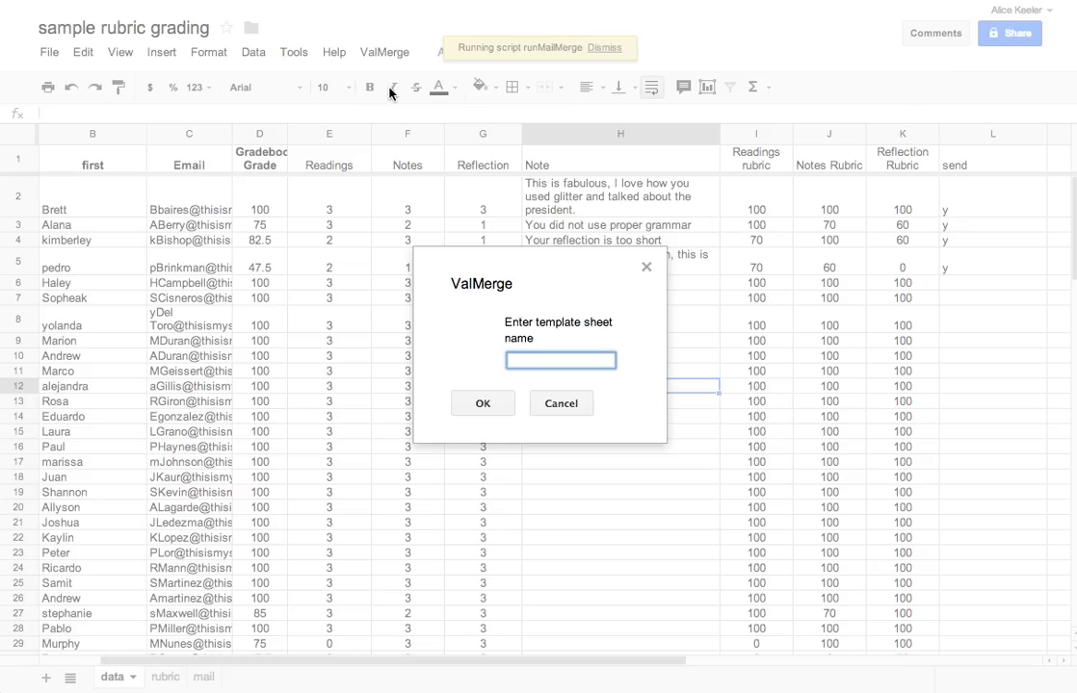
{"action": "type", "text": "mail"}
{"action": "left_click", "coordinate": [484, 403]}
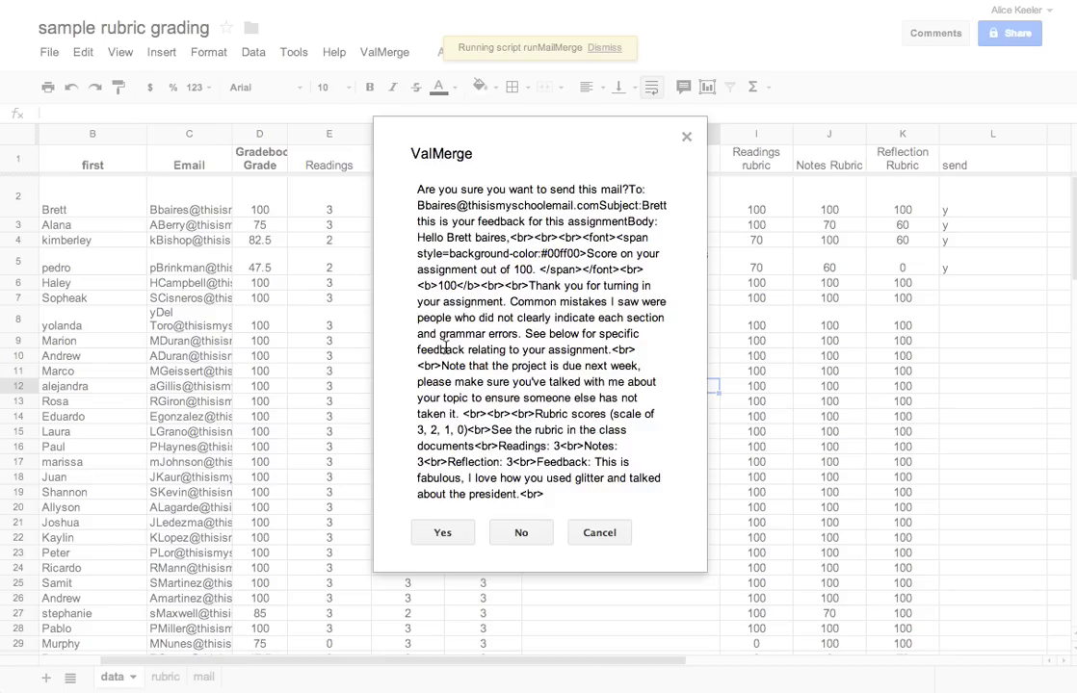
{"action": "left_click", "coordinate": [442, 535]}
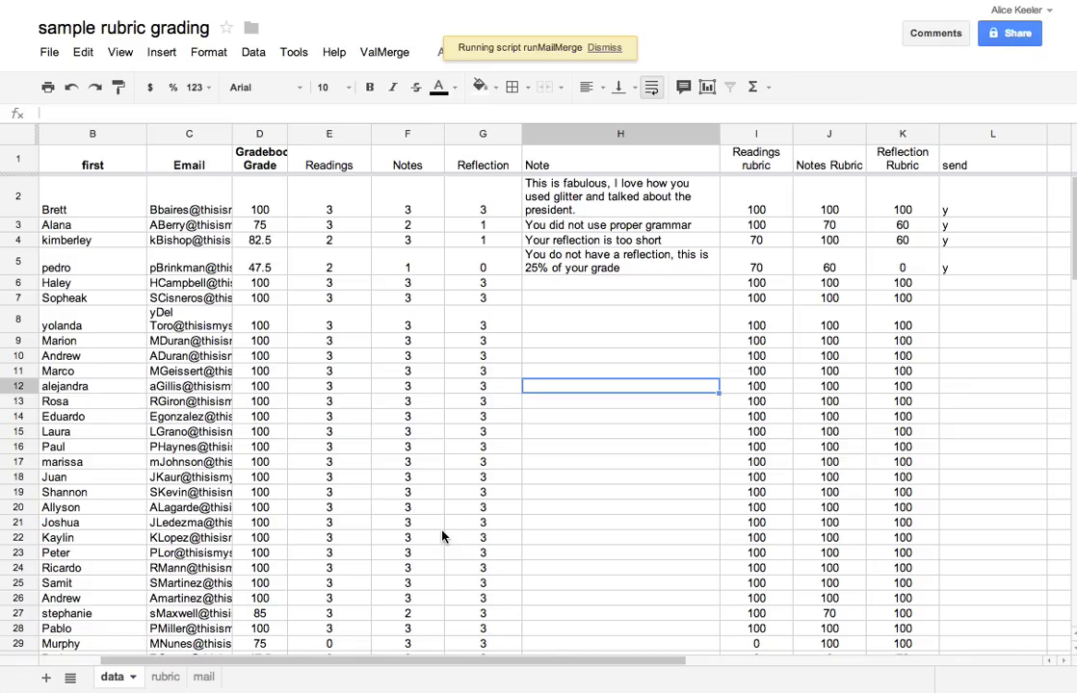
{"action": "left_click_drag", "start_coordinate": [502, 333], "coordinate": [568, 354]}
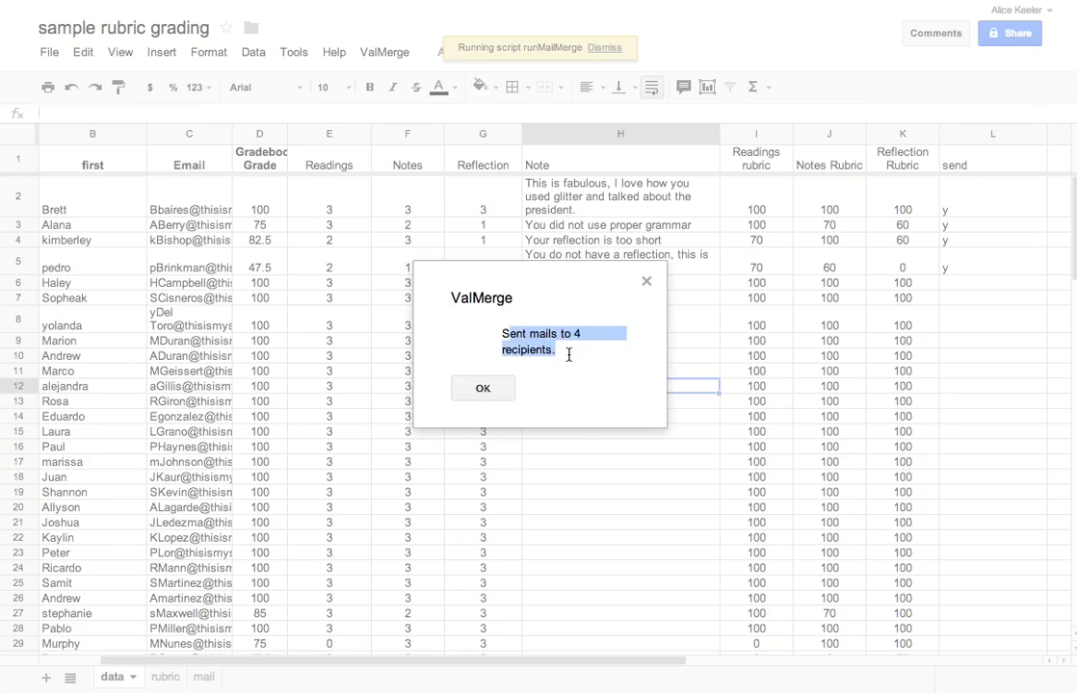
{"action": "left_click", "coordinate": [483, 387]}
{"action": "left_click_drag", "start_coordinate": [971, 262], "coordinate": [949, 204]}
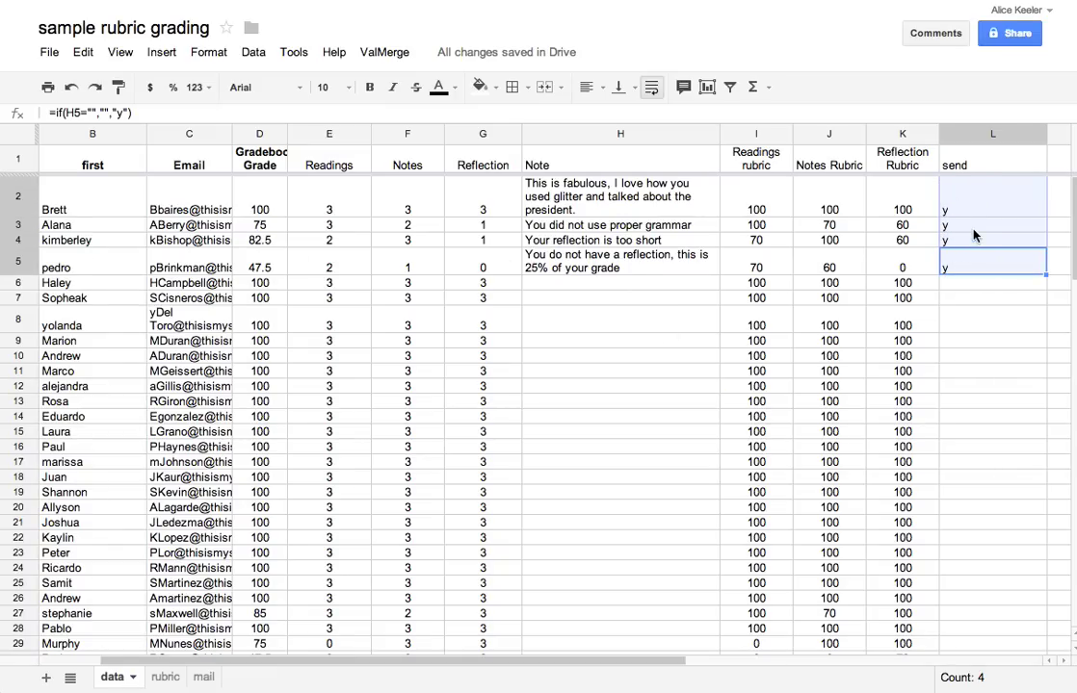
Step: Review the mail template settings B1:B11, then check the send formula in L8 on the data sheet
{"action": "left_click", "coordinate": [198, 676]}
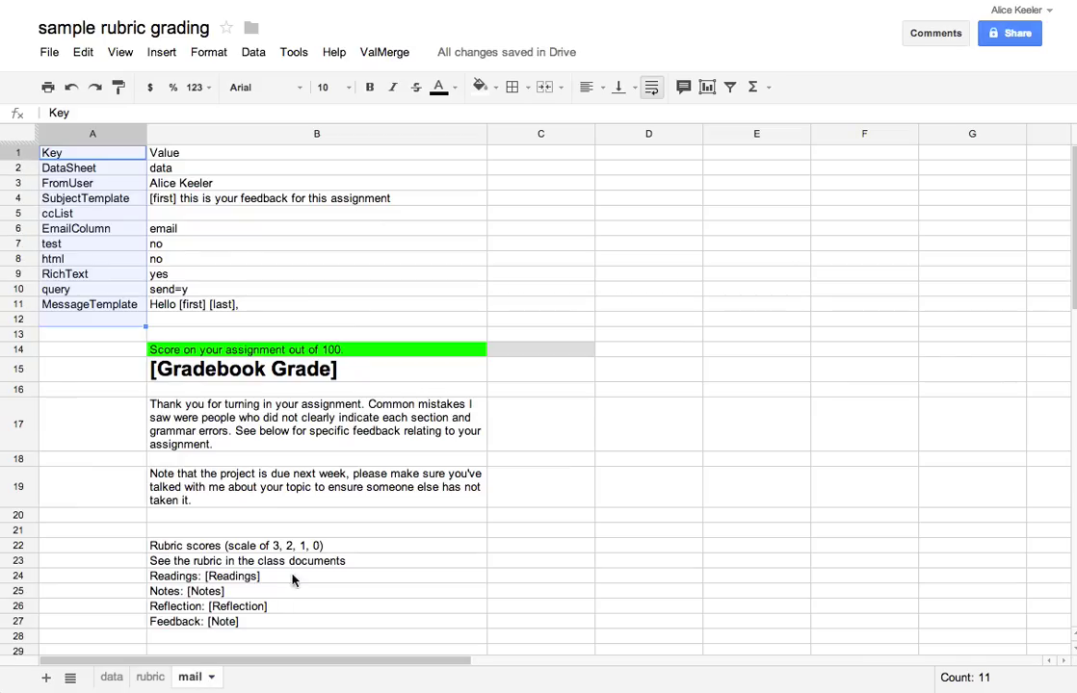
{"action": "left_click", "coordinate": [210, 213]}
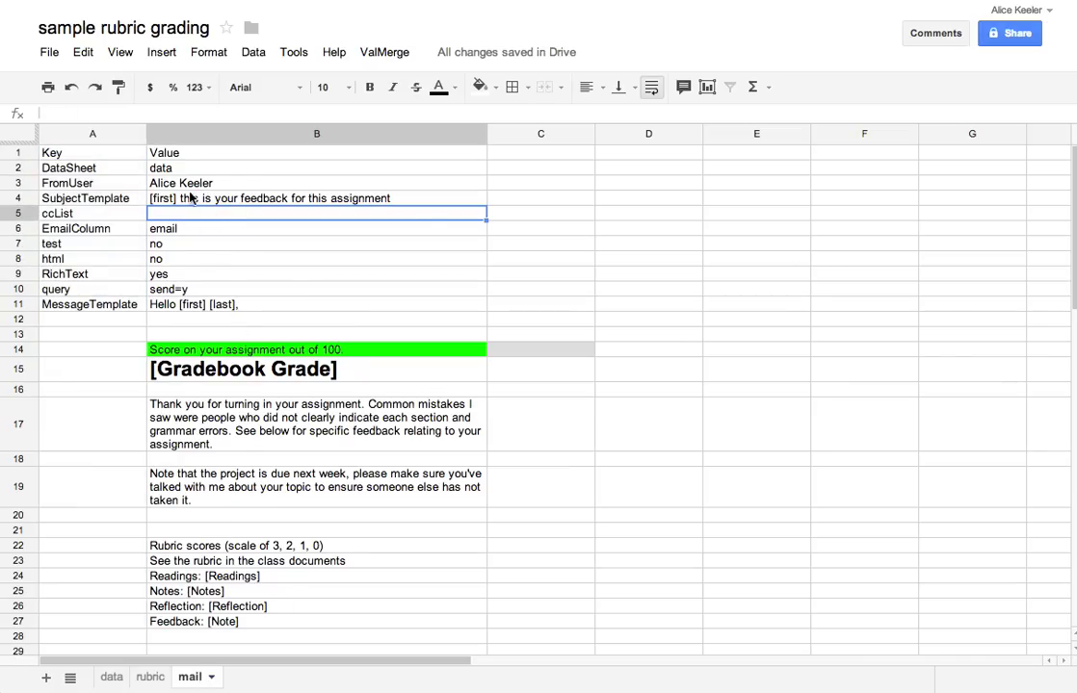
{"action": "left_click_drag", "start_coordinate": [168, 153], "coordinate": [181, 305]}
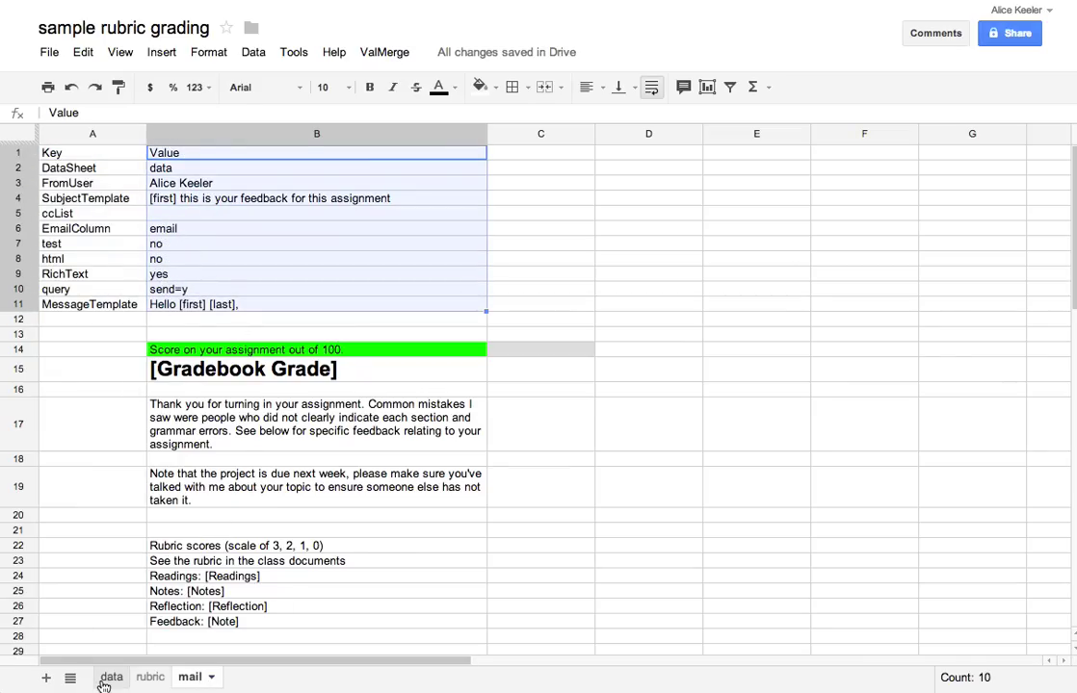
{"action": "left_click", "coordinate": [108, 678]}
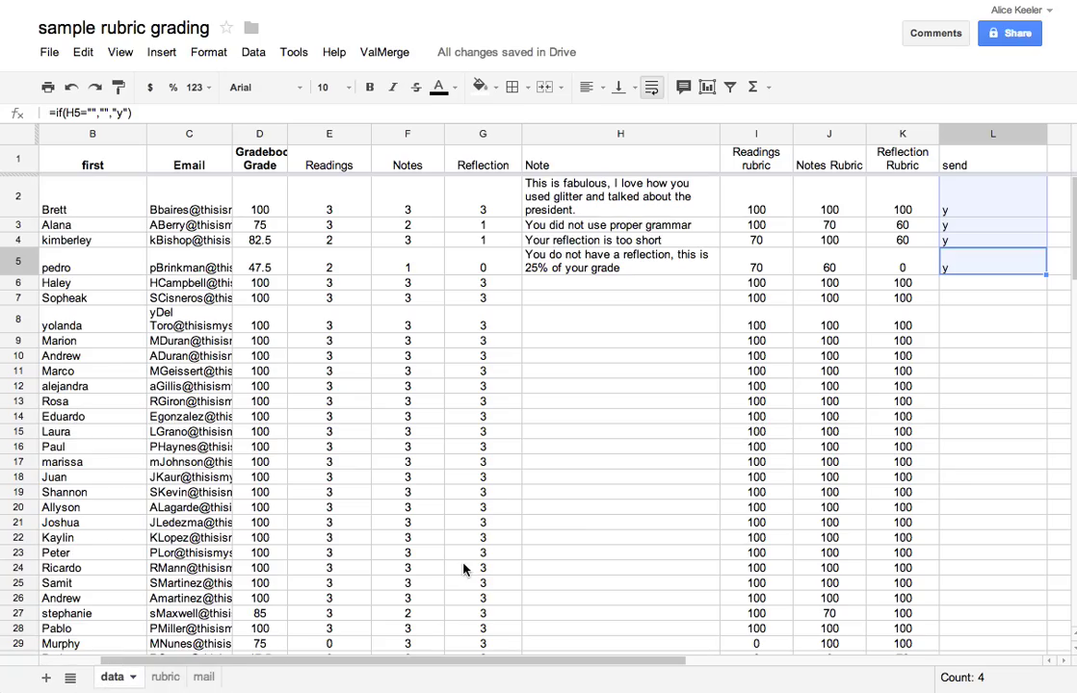
{"action": "left_click", "coordinate": [1031, 319]}
Step: Enter 'sent' in L5 and L4 and fill it up through L2
{"action": "left_click", "coordinate": [982, 271]}
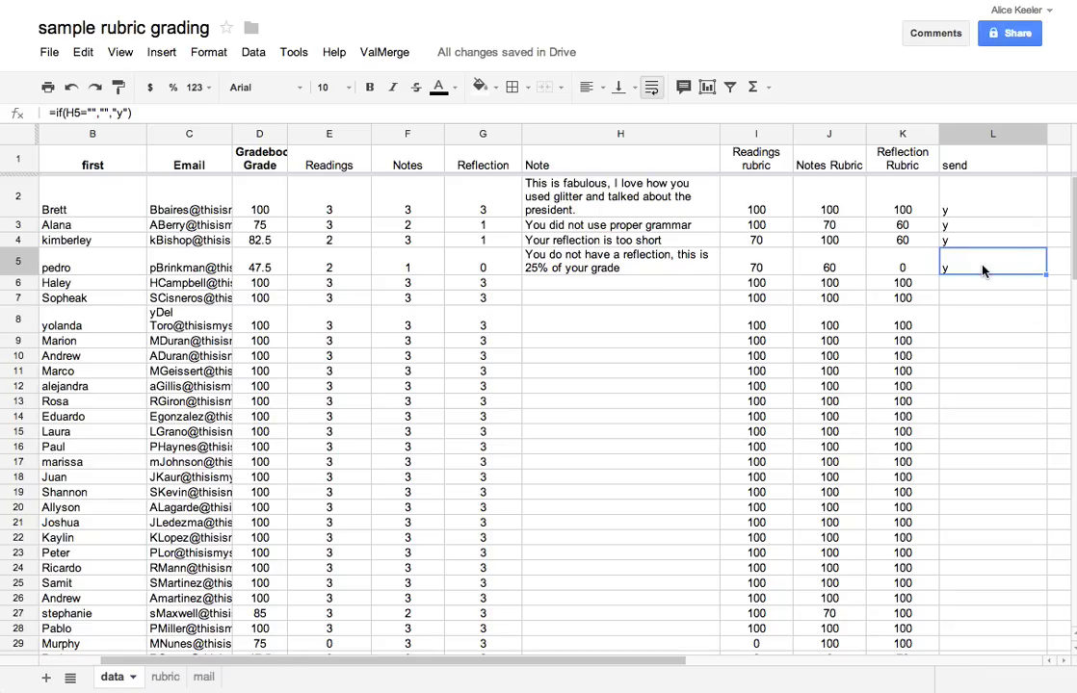
{"action": "type", "text": "sent"}
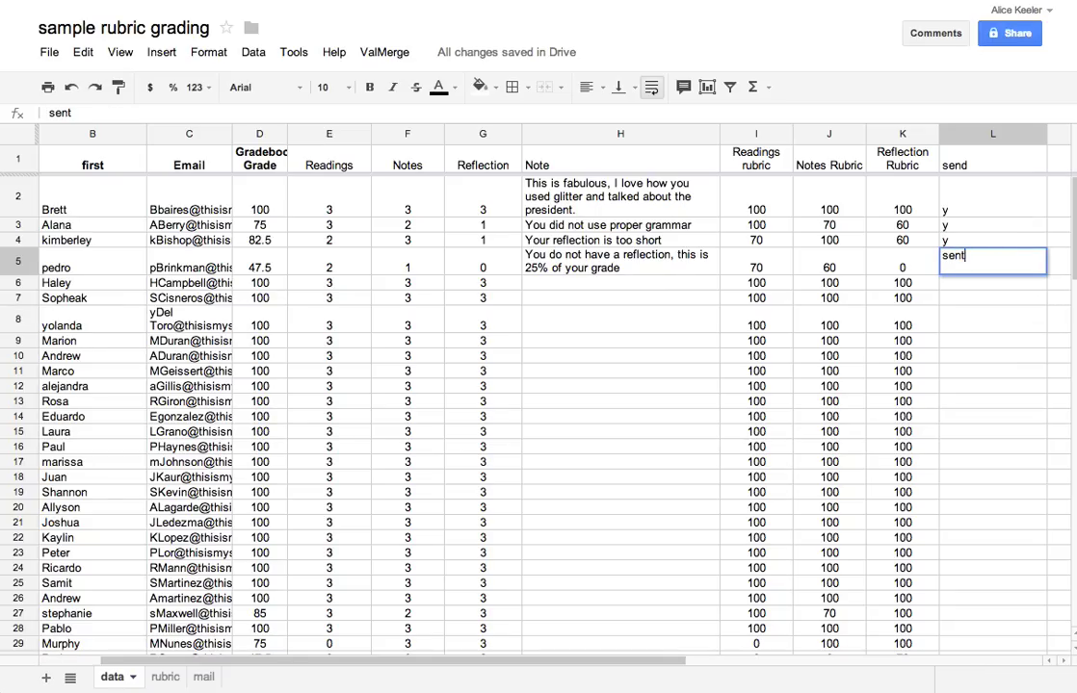
{"action": "key", "text": "Up"}
{"action": "type", "text": "sent"}
{"action": "key", "text": "Return"}
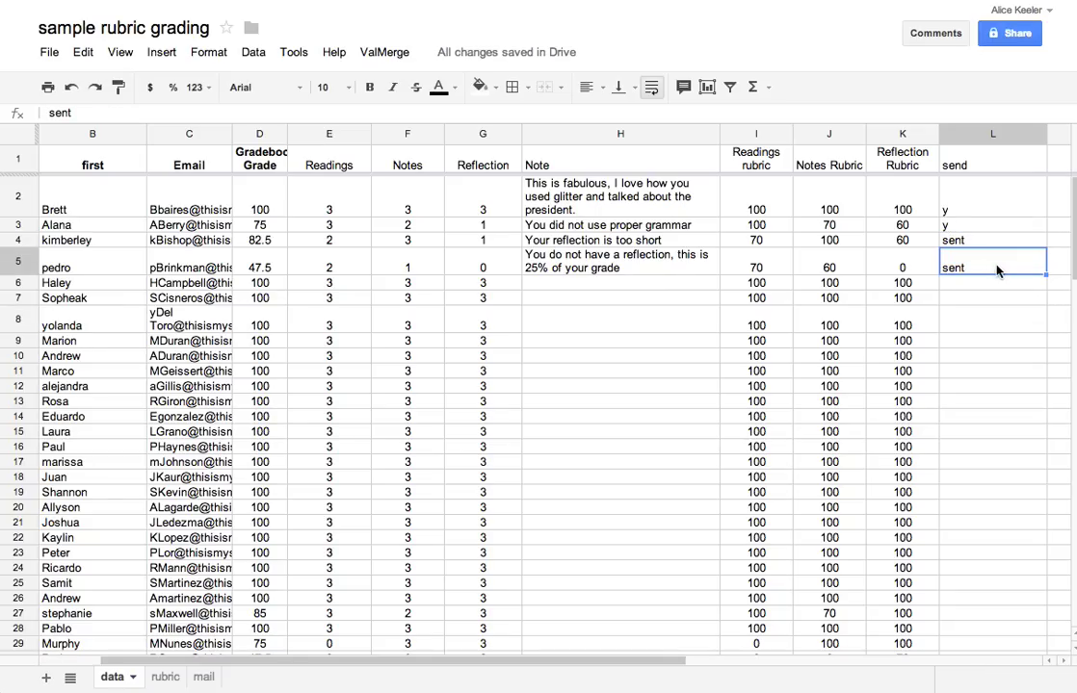
{"action": "left_click", "coordinate": [1025, 241]}
{"action": "left_click_drag", "start_coordinate": [1043, 245], "coordinate": [1039, 208]}
{"action": "left_click", "coordinate": [1011, 327]}
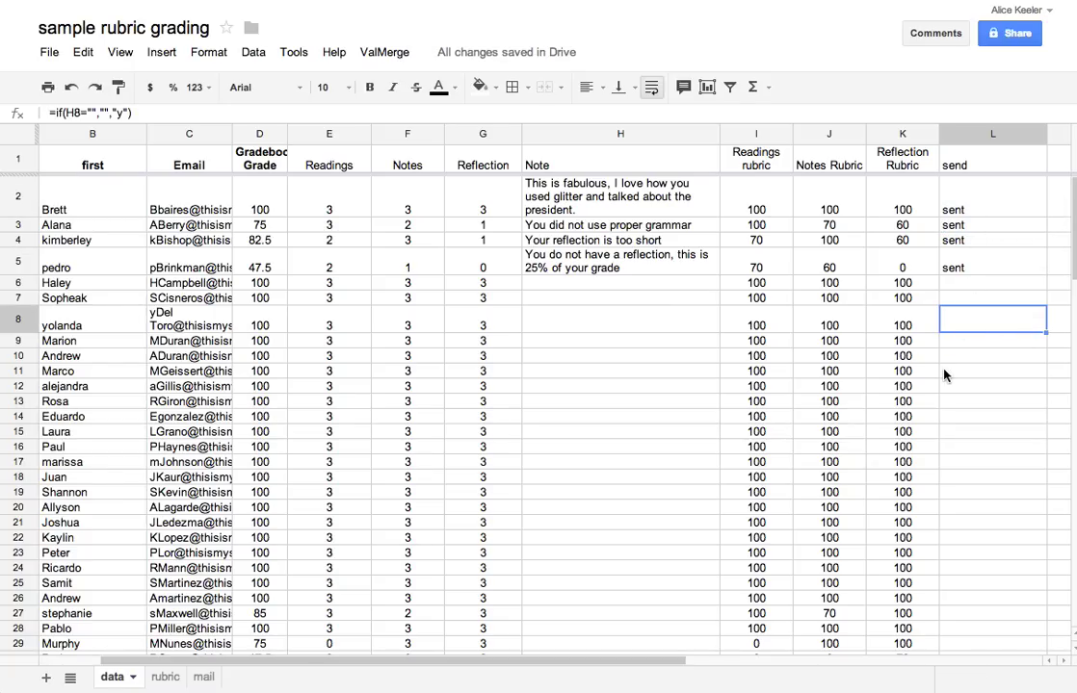
Step: Enter the note "You did an excellent job, your use of grammar was perfect" in H6
{"action": "left_click", "coordinate": [619, 285]}
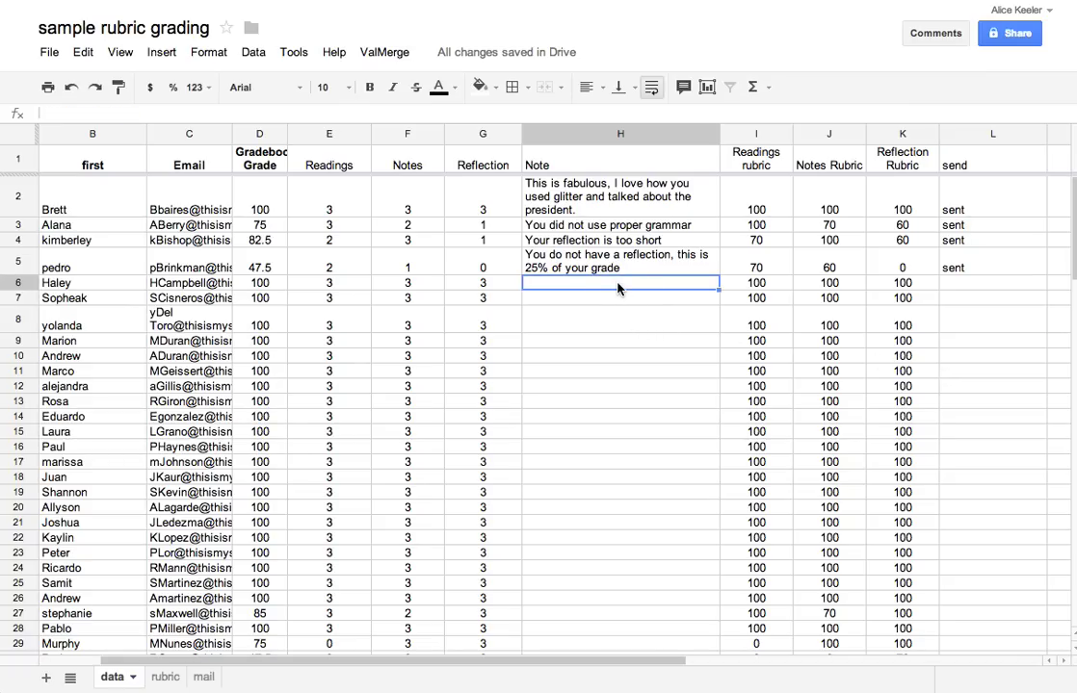
{"action": "type", "text": "You did an e"}
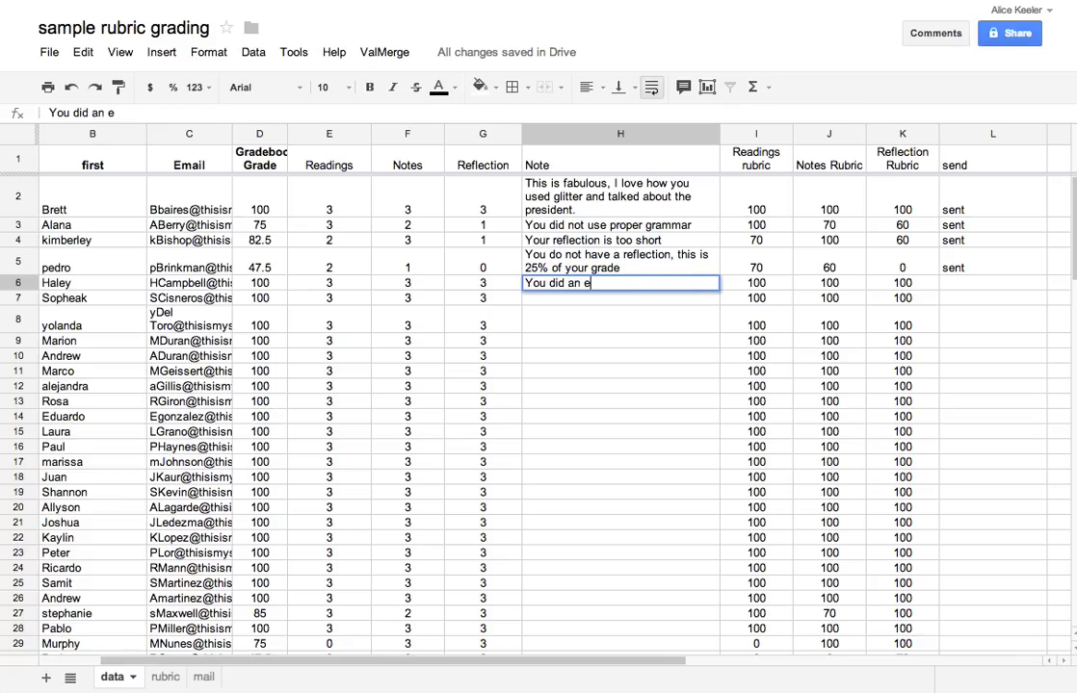
{"action": "type", "text": "xcellent job, your "}
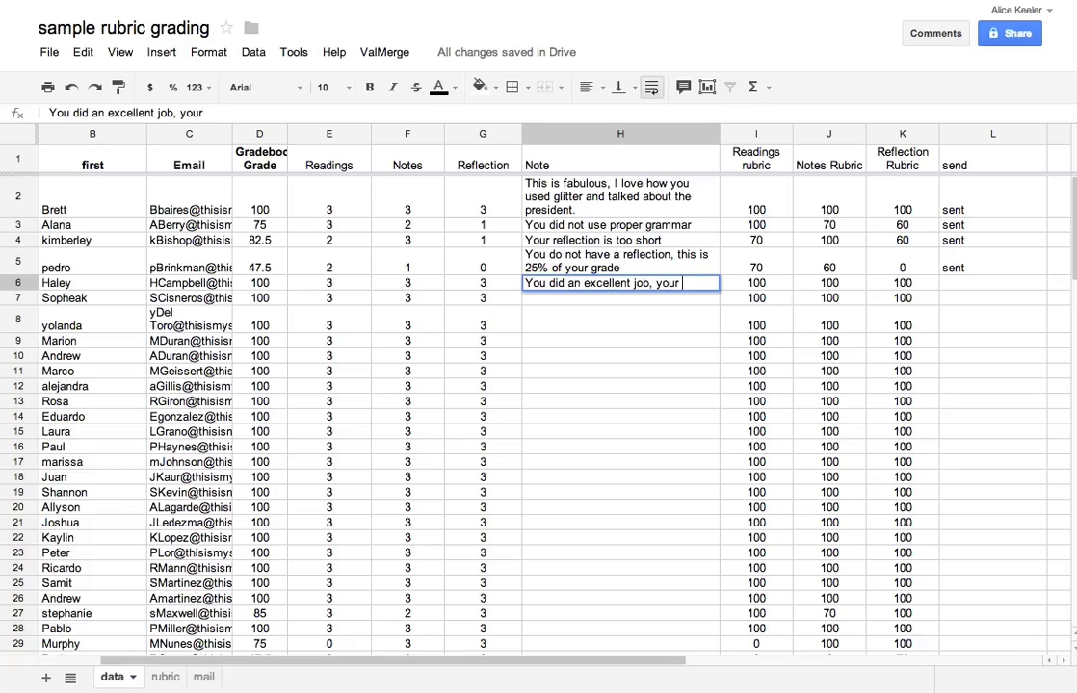
{"action": "type", "text": "use of grammer"}
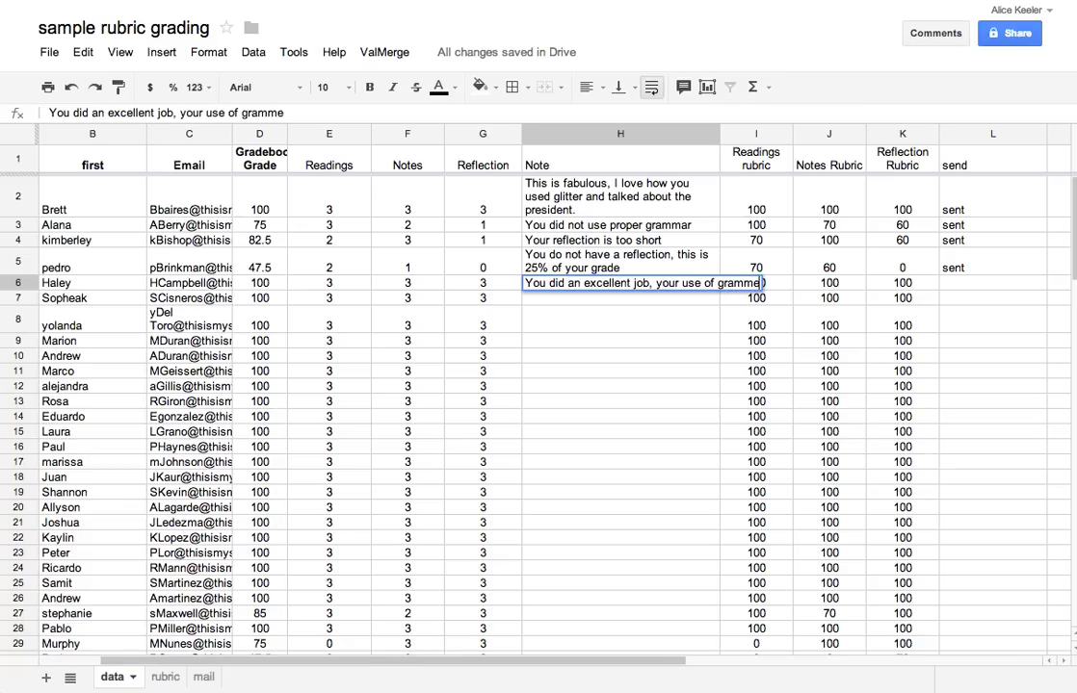
{"action": "key", "text": "BackSpace"}
{"action": "key", "text": "BackSpace"}
{"action": "type", "text": "ar was perfect"}
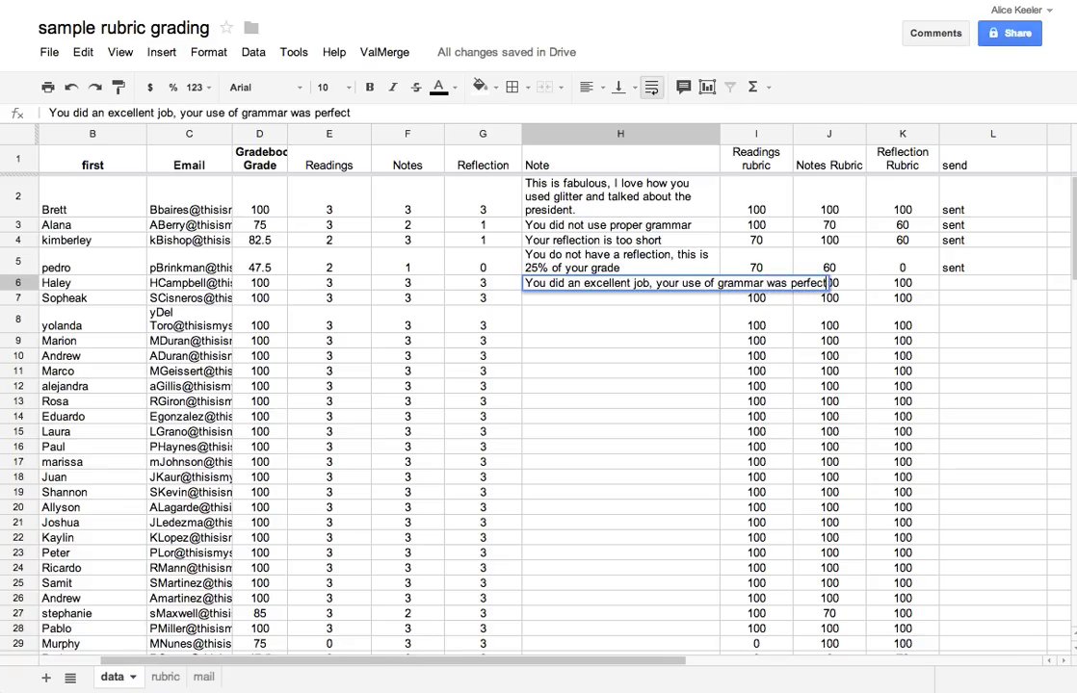
{"action": "key", "text": "Return"}
{"action": "left_click", "coordinate": [956, 302]}
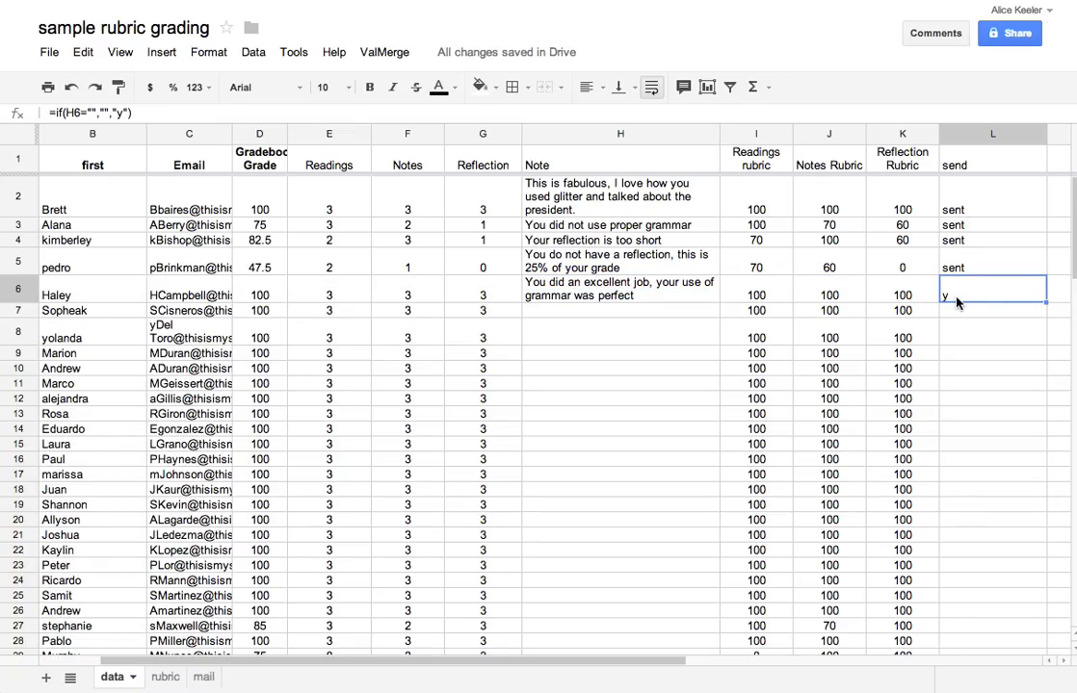
Step: Run the ValMerge mail merge with the 'mail' template sheet and confirm sending to 1 recipient
{"action": "left_click", "coordinate": [384, 52]}
{"action": "left_click", "coordinate": [392, 89]}
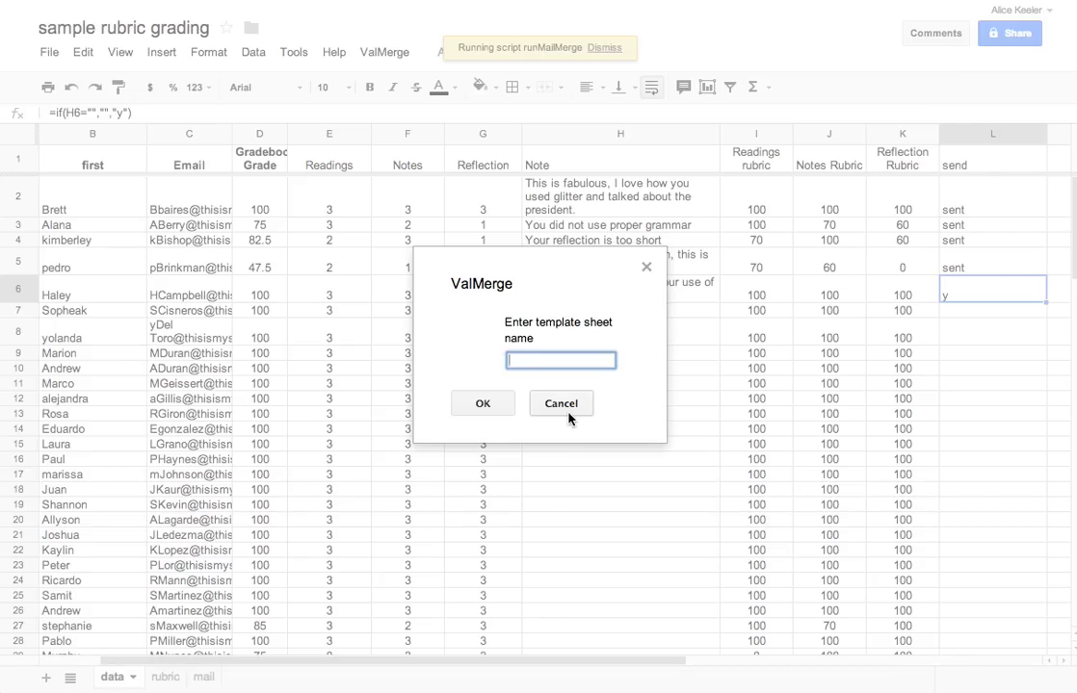
{"action": "type", "text": "mail"}
{"action": "key", "text": "Return"}
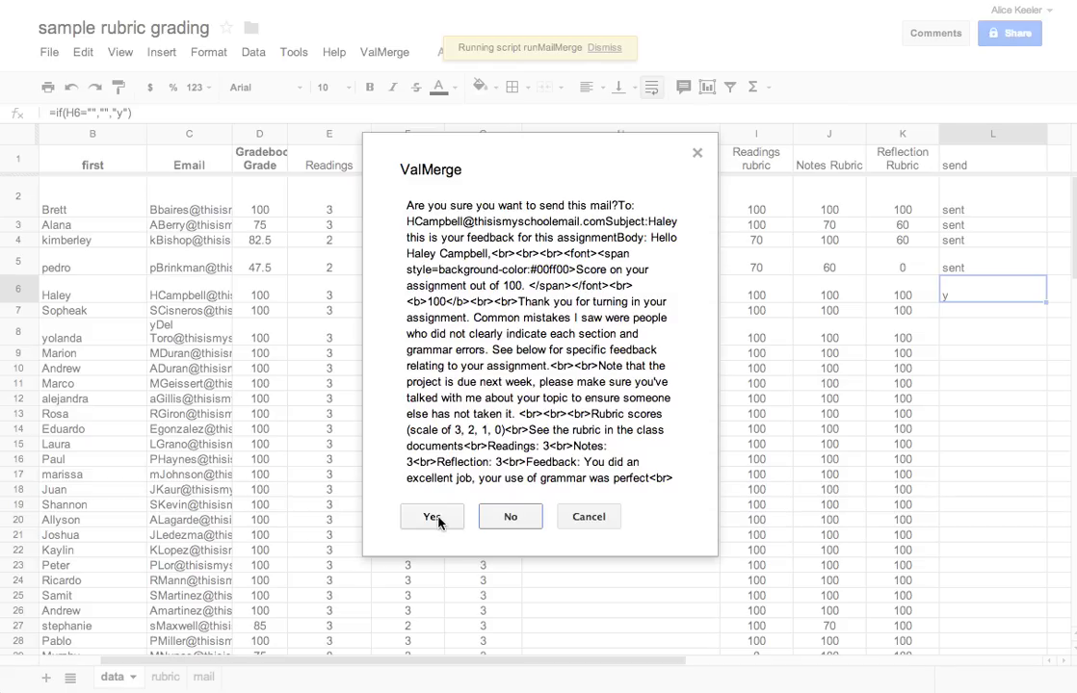
{"action": "left_click", "coordinate": [432, 517]}
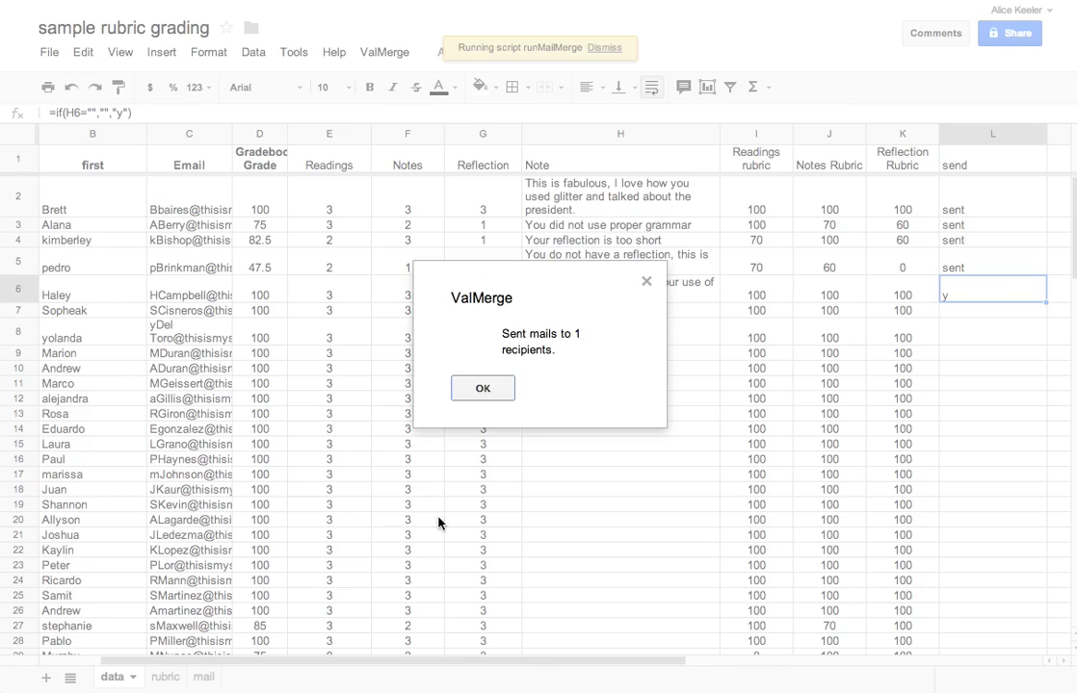
{"action": "left_click_drag", "start_coordinate": [498, 330], "coordinate": [559, 350]}
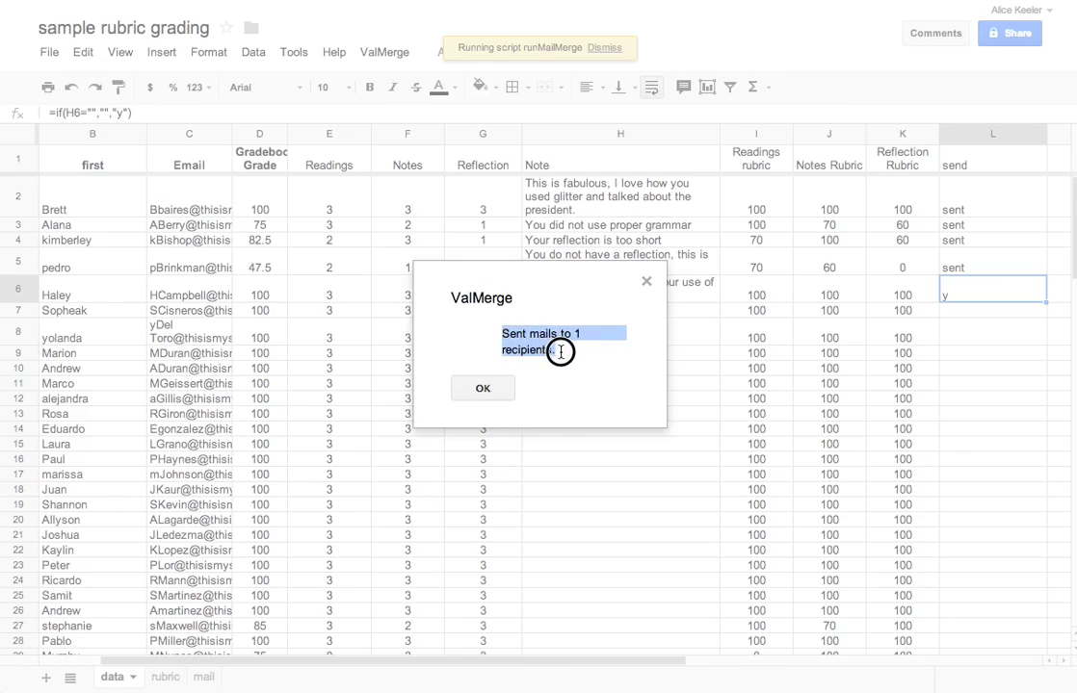
{"action": "left_click", "coordinate": [482, 391]}
{"action": "left_click_drag", "start_coordinate": [994, 266], "coordinate": [987, 204]}
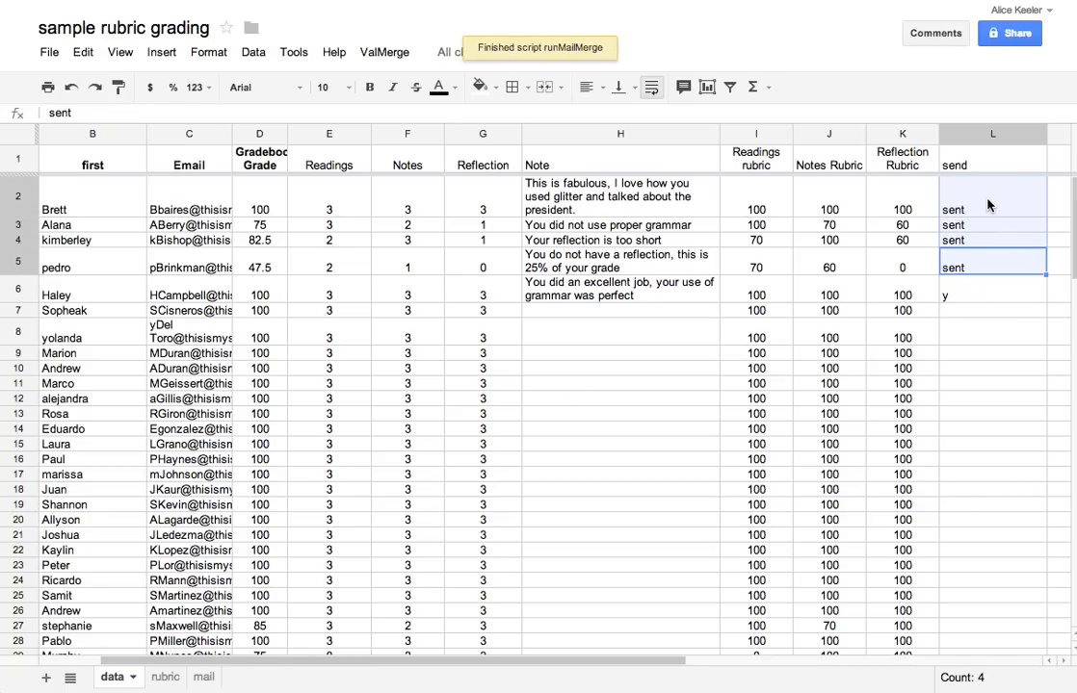